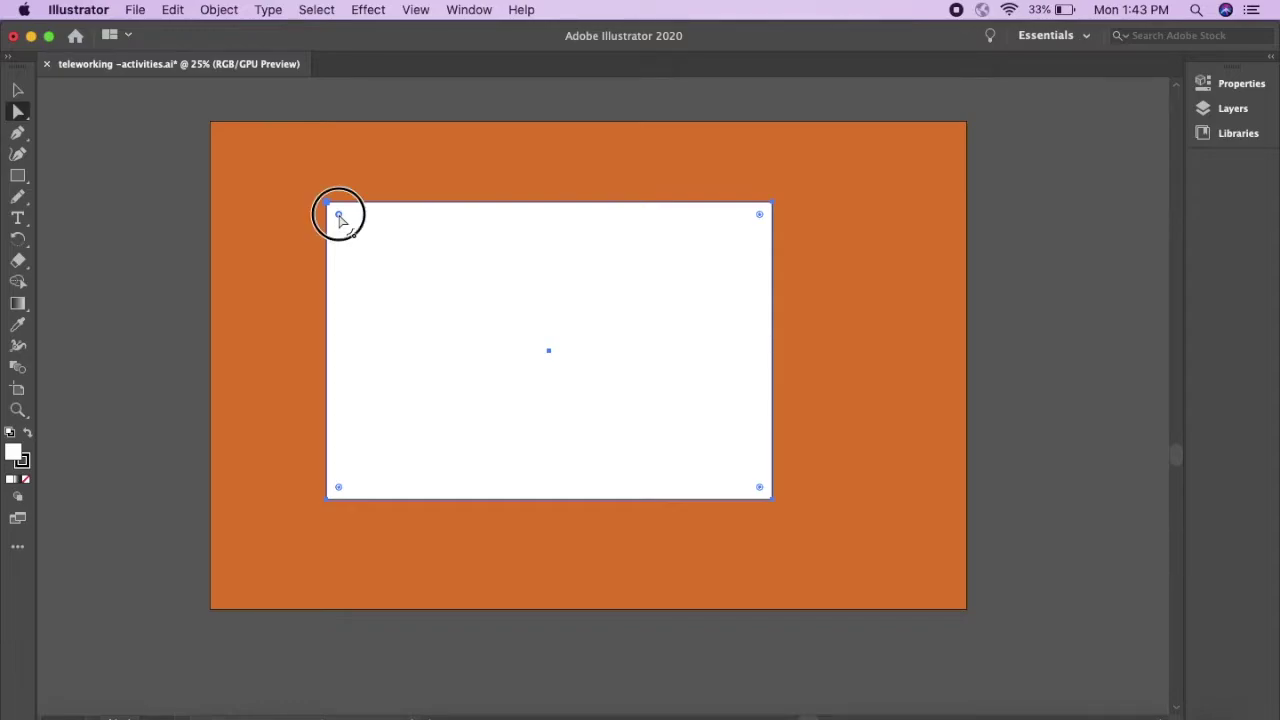
- Delete the white rectangle and draw a white circle in the upper middle of the artboard
key("super+z")
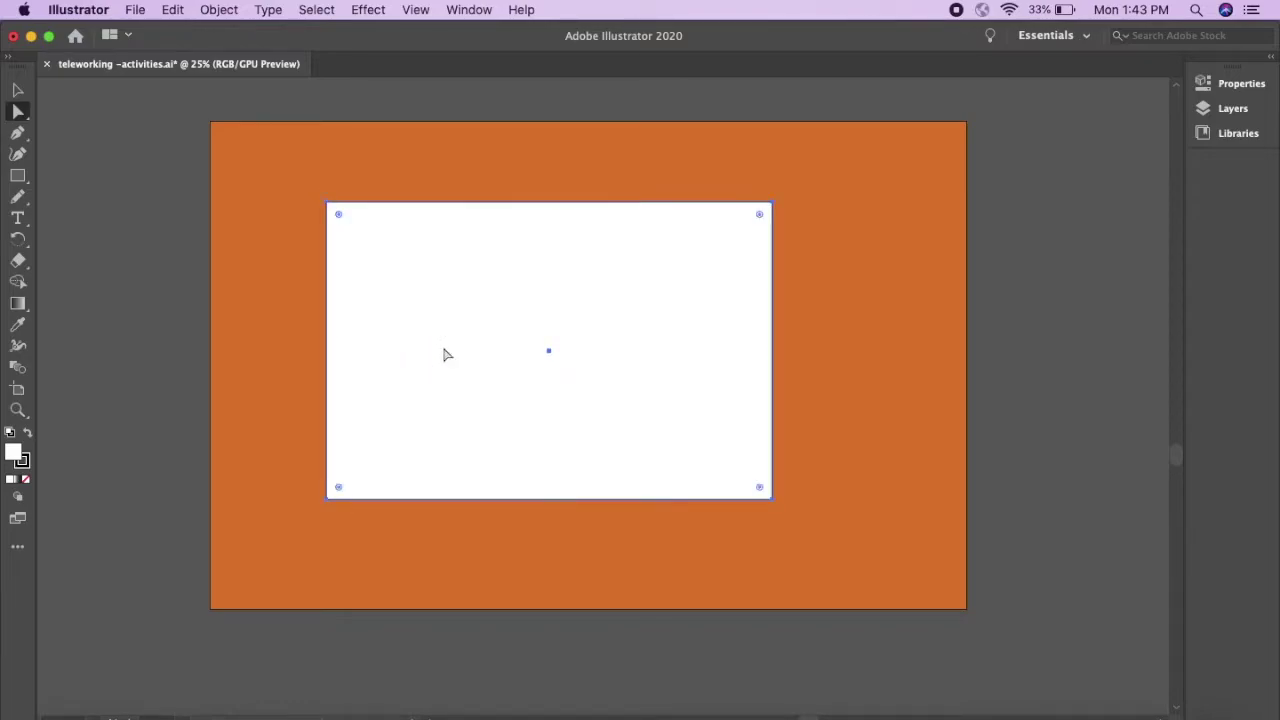
key("Delete")
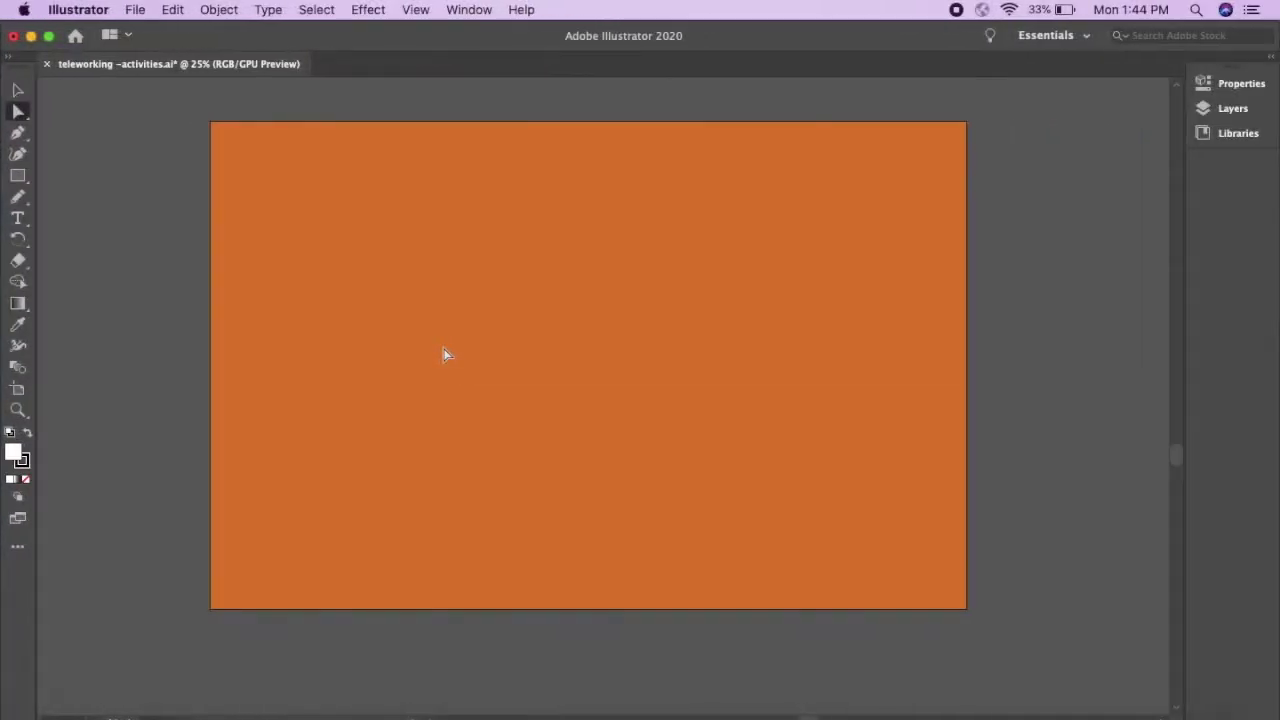
key("l")
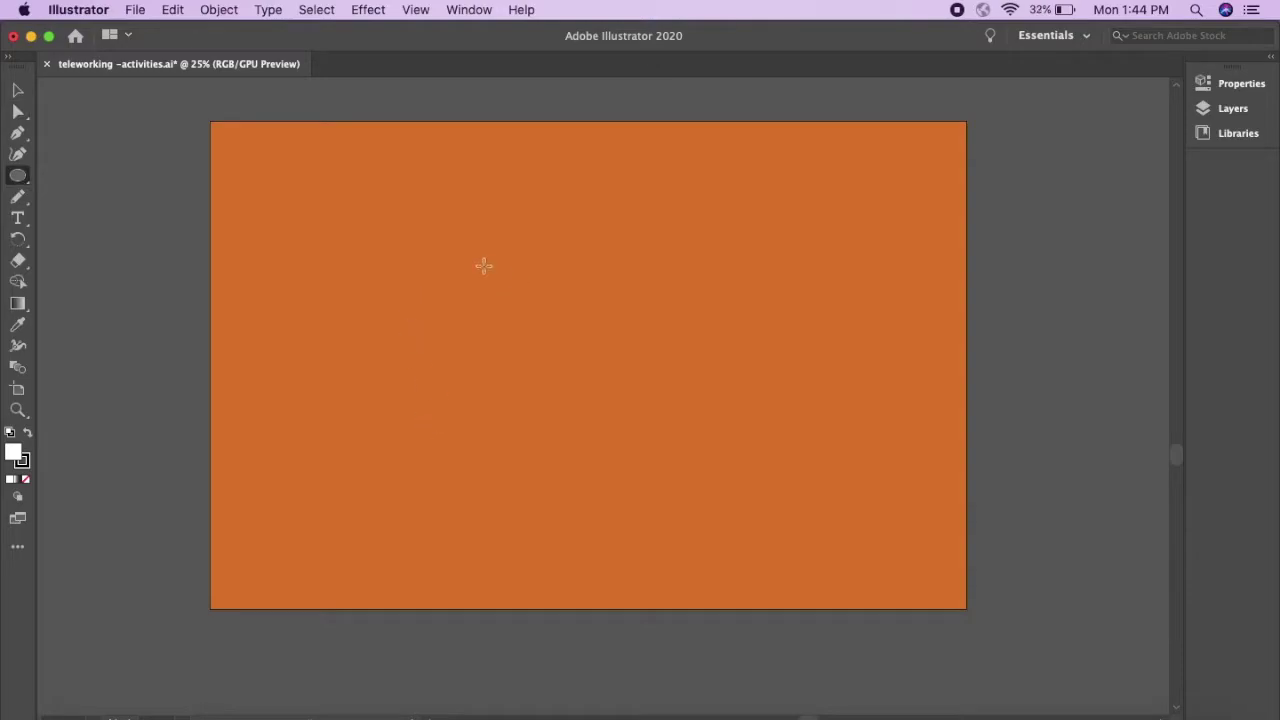
left_click_drag(530, 187, 574, 273)
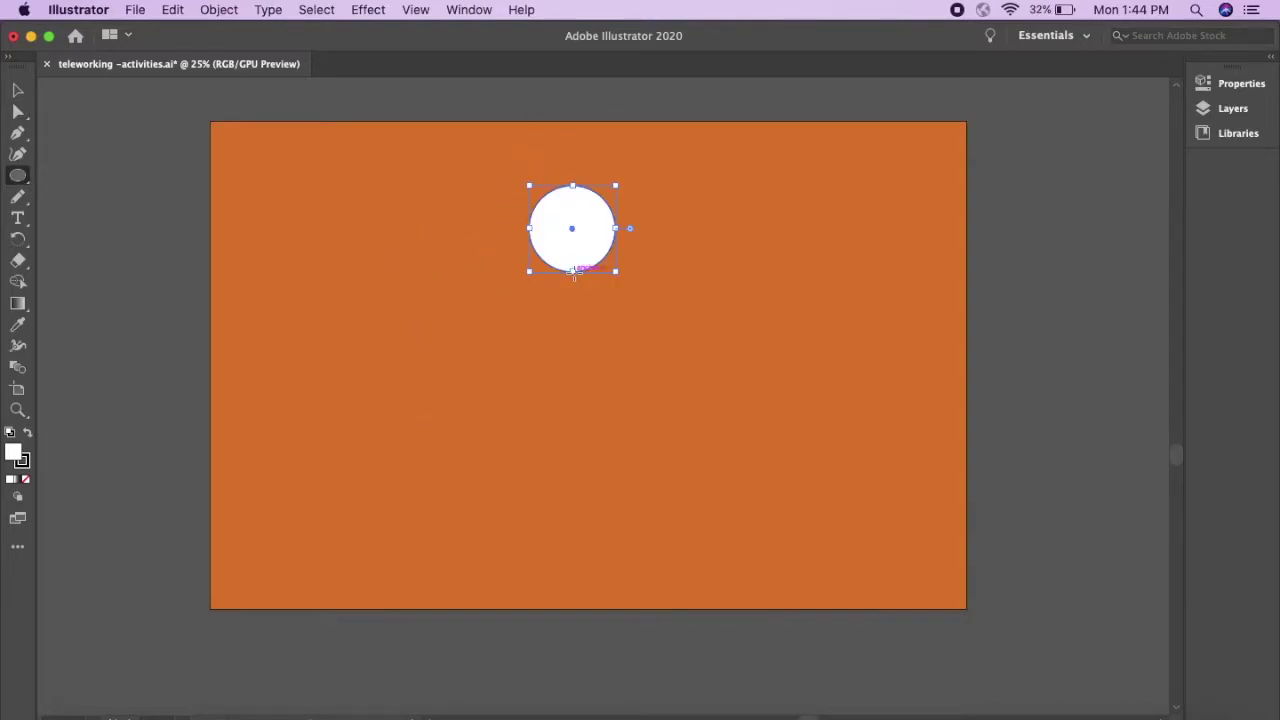
- Rotate copies of the circle by 60° around a point below it to form a ring of six circles
key("r")
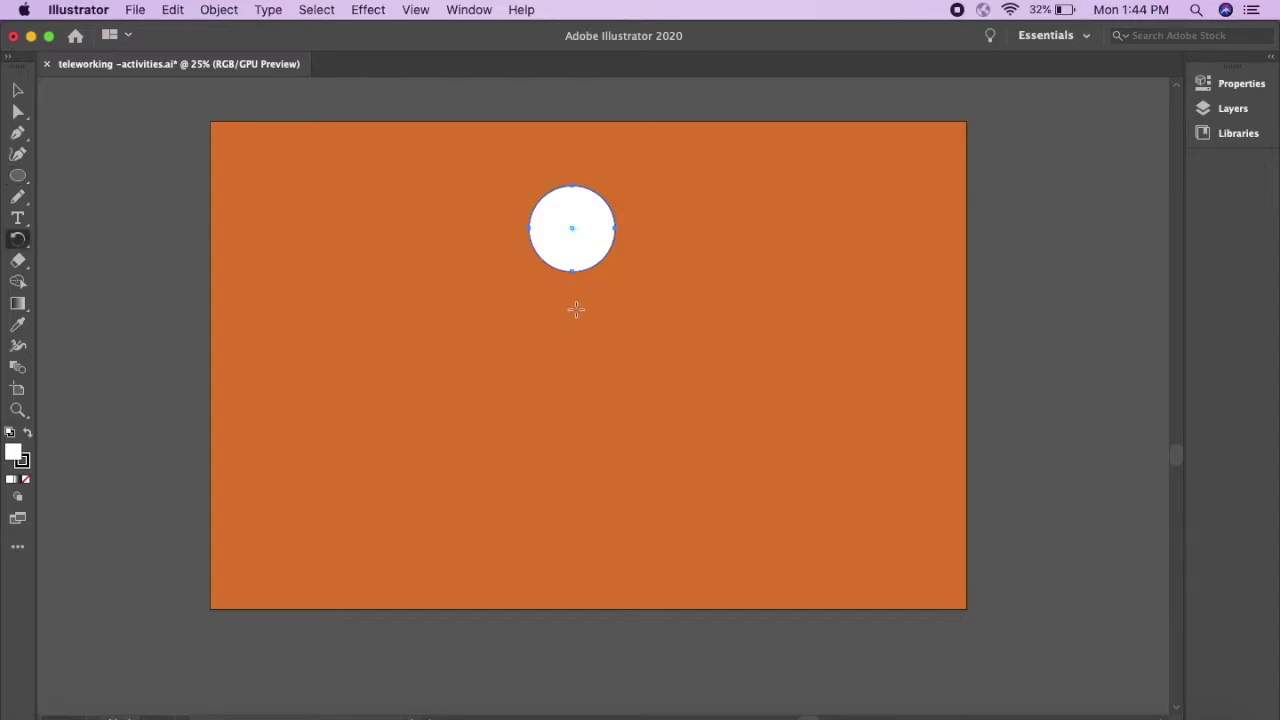
left_click(578, 375, "alt")
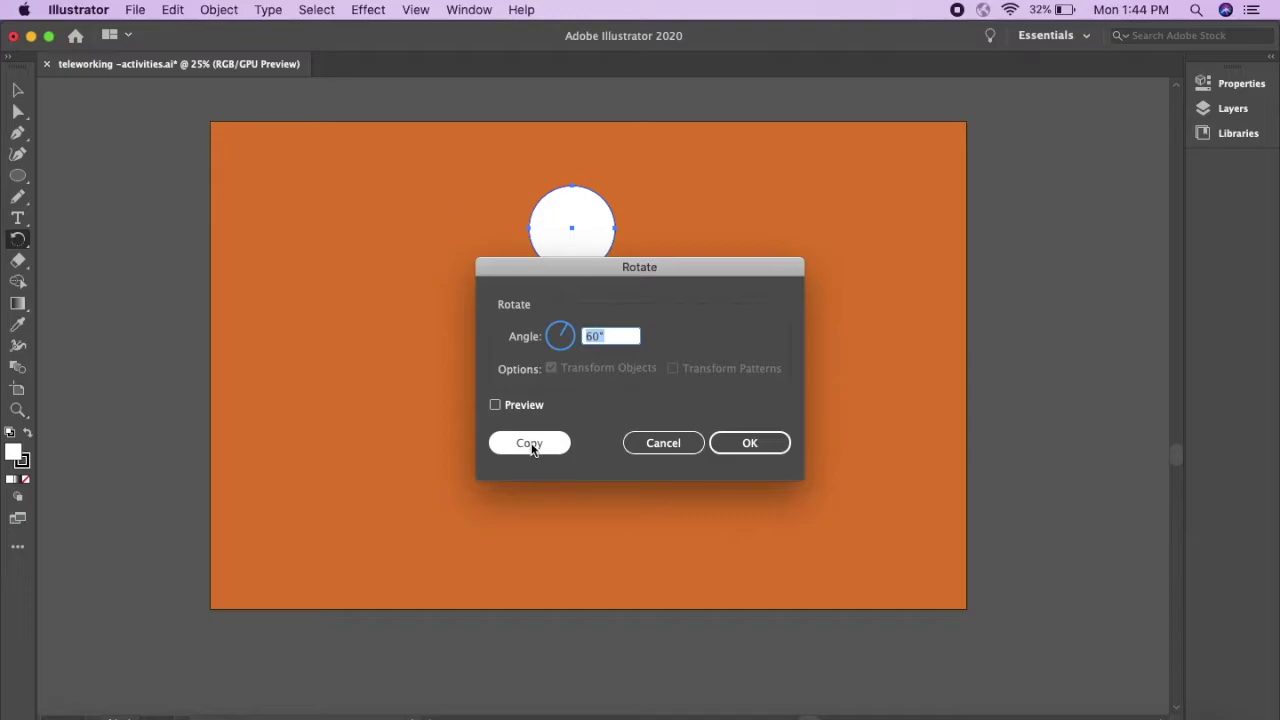
left_click(531, 443)
key("super+d")
key("super+d")
key("super+d")
key("super+d")
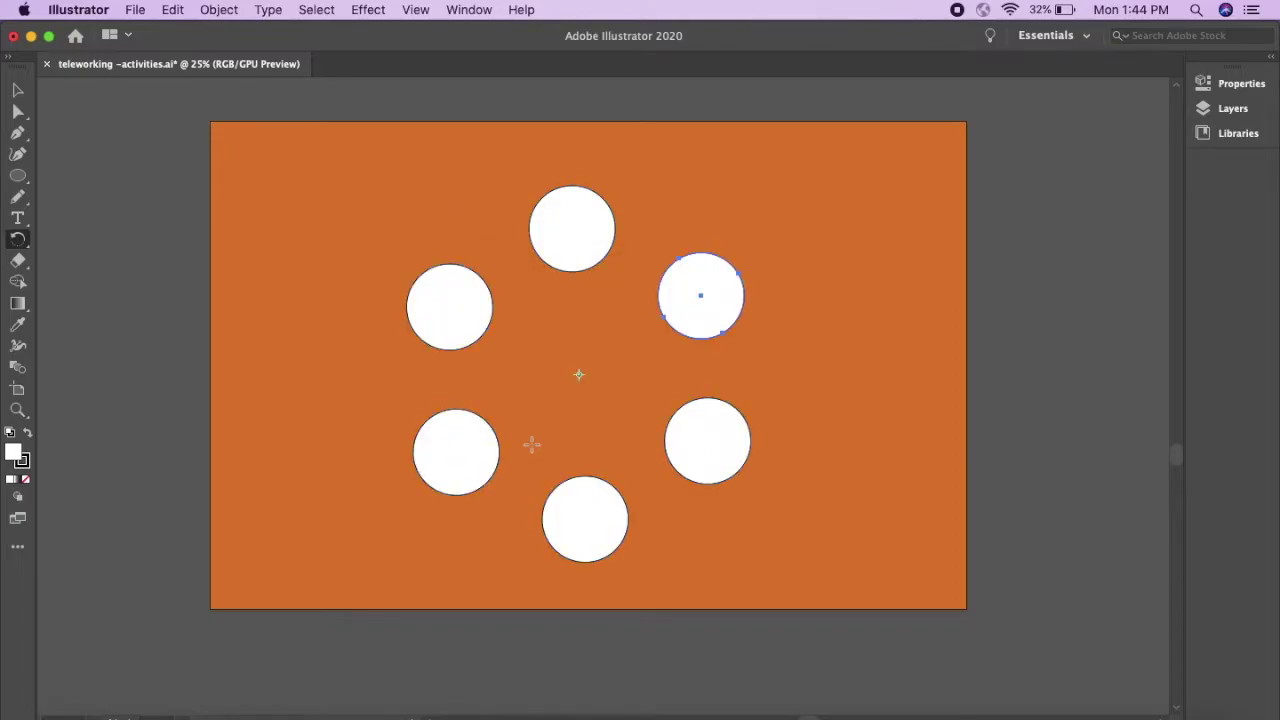
- Select the ring of circles and delete it, leaving only the orange background
key("v")
left_click_drag(397, 207, 731, 548)
key("Delete")
- Draw a white square, round two opposite corners fully into a leaf shape, and rotate it nearly upright
key("m")
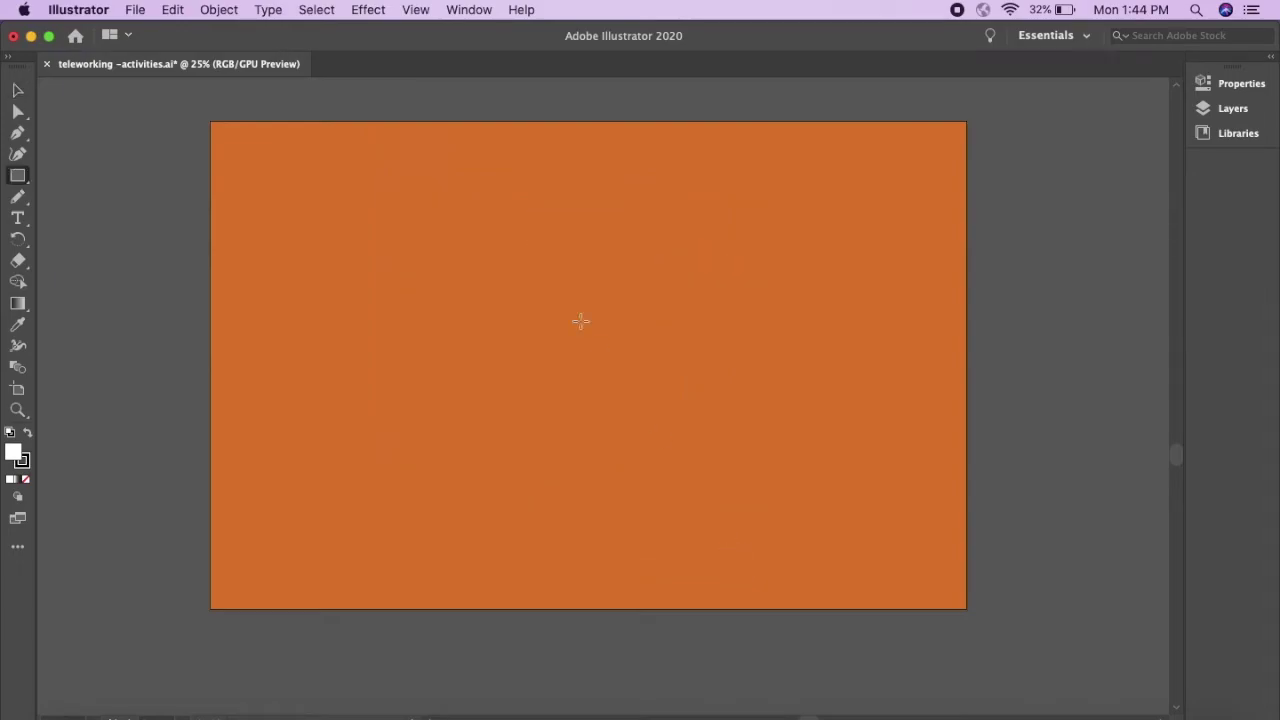
left_click_drag(467, 206, 668, 406)
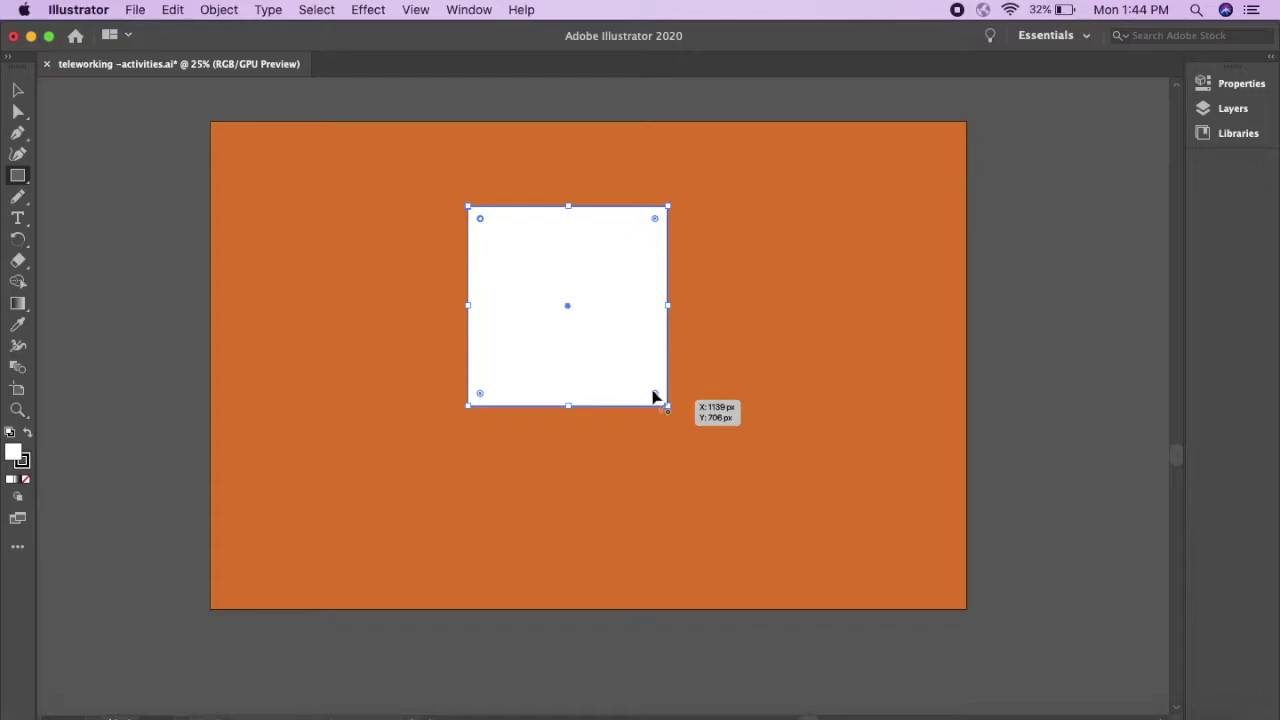
left_click_drag(481, 220, 708, 316)
key("r")
key("v")
mouse_move(560, 446)
left_mouse_down()
mouse_move(561, 340)
mouse_move(558, 446)
left_mouse_up()
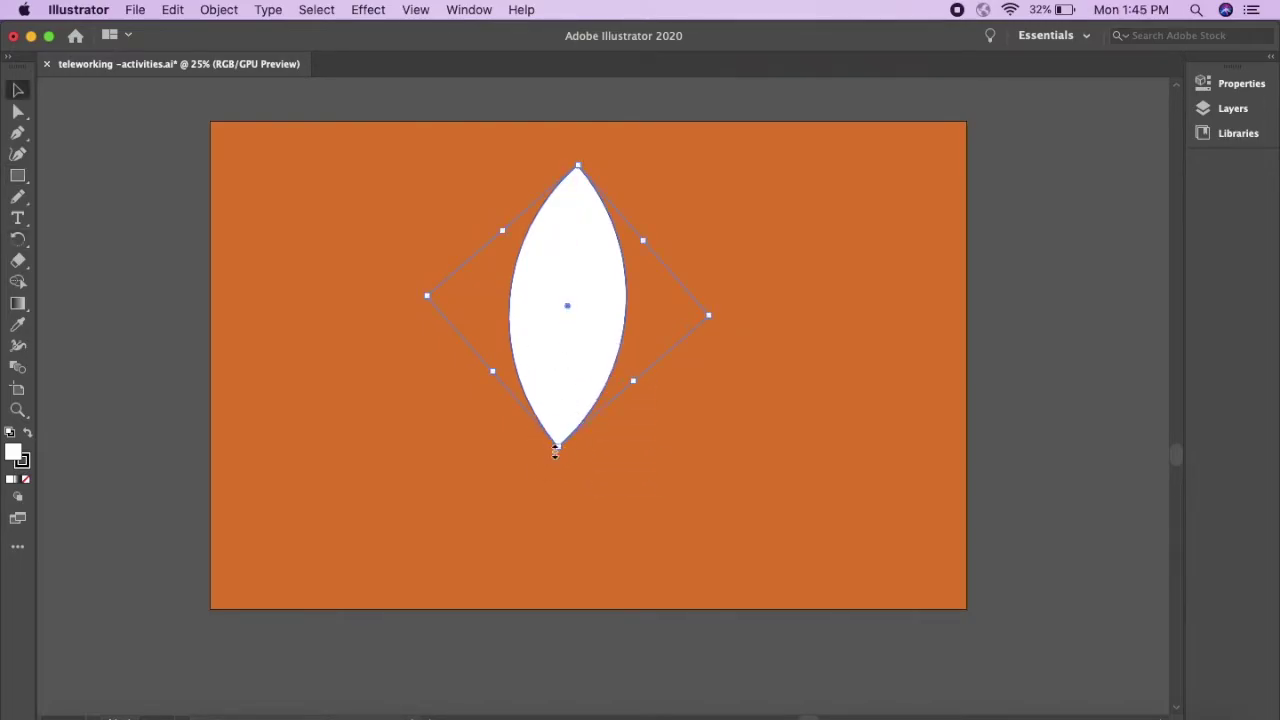
- Rotate copies of the leaf by 60° around its lower tip to build a six-petal flower
key("r")
left_click(556, 452, "alt")
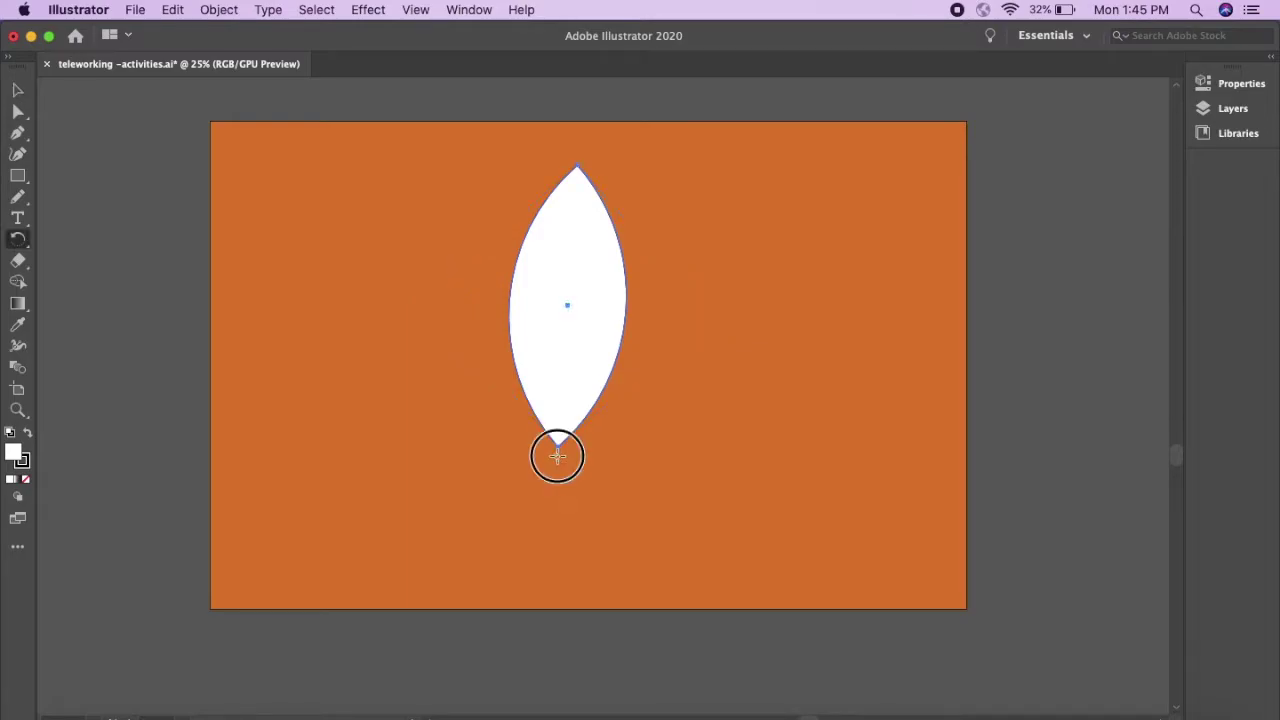
left_click(528, 443)
key("super+d")
key("super+d")
key("super+d")
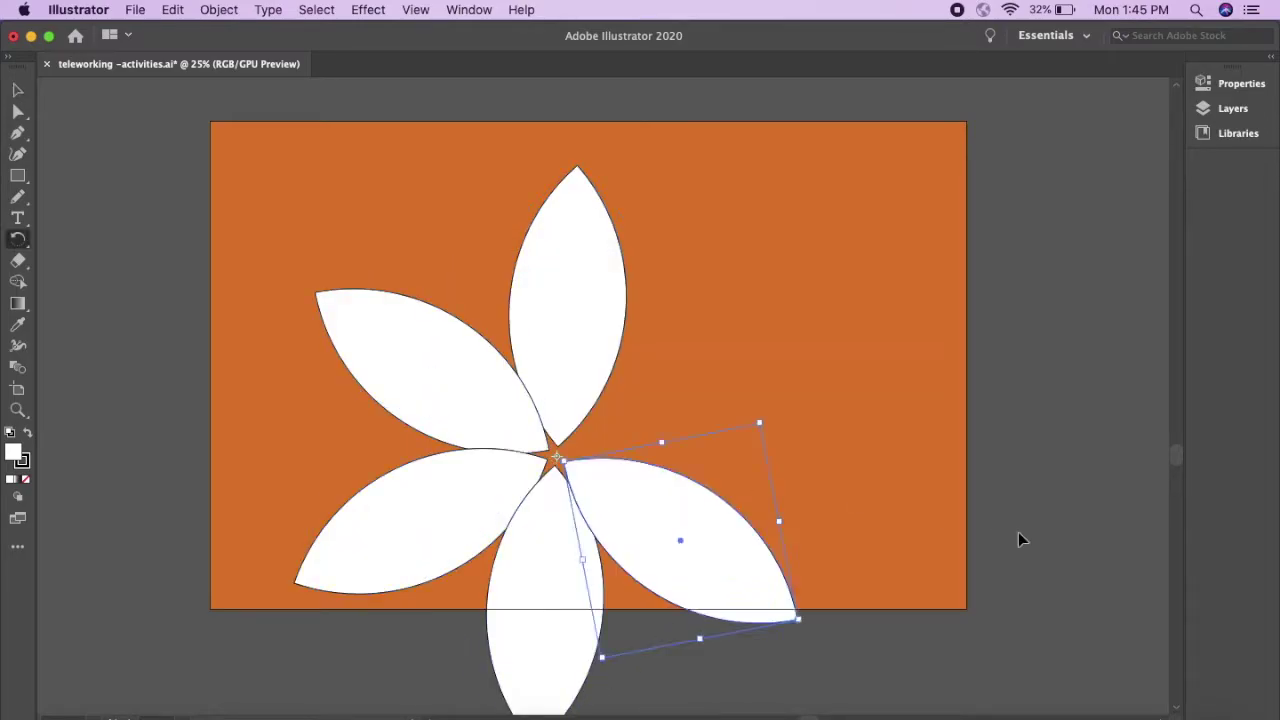
key("super+d")
- Scale the whole six-petal flower down and move it to the upper middle of the artboard
key("v")
left_click(285, 223)
left_click_drag(180, 177, 783, 691)
left_click_drag(296, 166, 591, 491)
left_click_drag(657, 591, 462, 280)
left_click(383, 466)
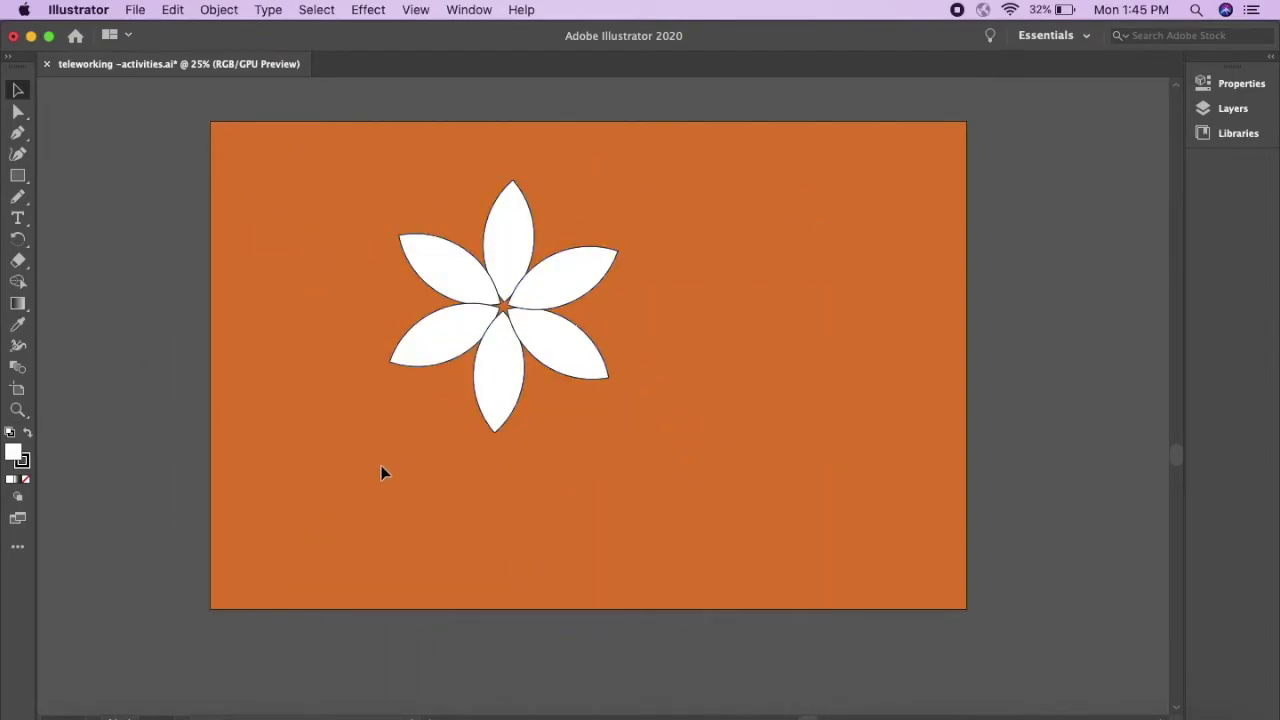
- Select all the petals and delete the flower
left_click(648, 443)
key("super+a")
key("Delete")
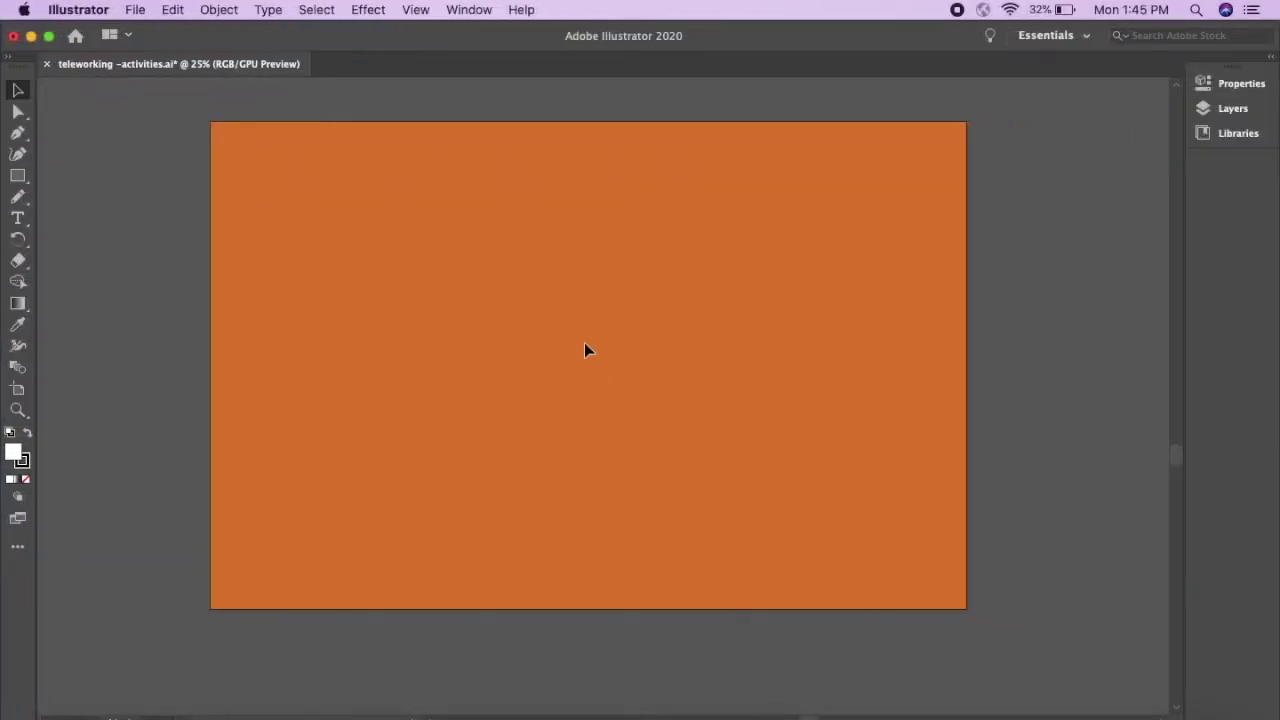
- Draw a white square, fully round every corner except the lower-left one, and move the teardrop shape to the right
key("m")
left_click_drag(453, 207, 640, 391)
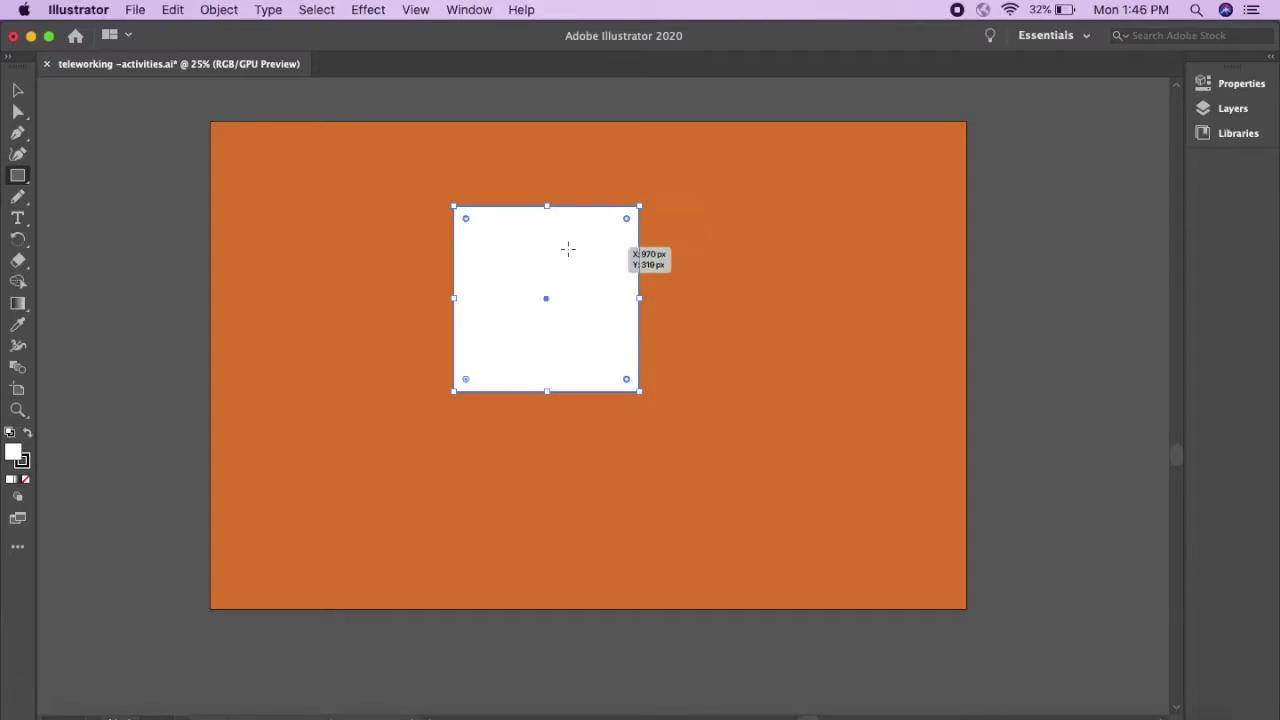
left_click_drag(466, 220, 540, 335)
key("v")
left_click(511, 446)
left_click_drag(511, 369, 640, 362)
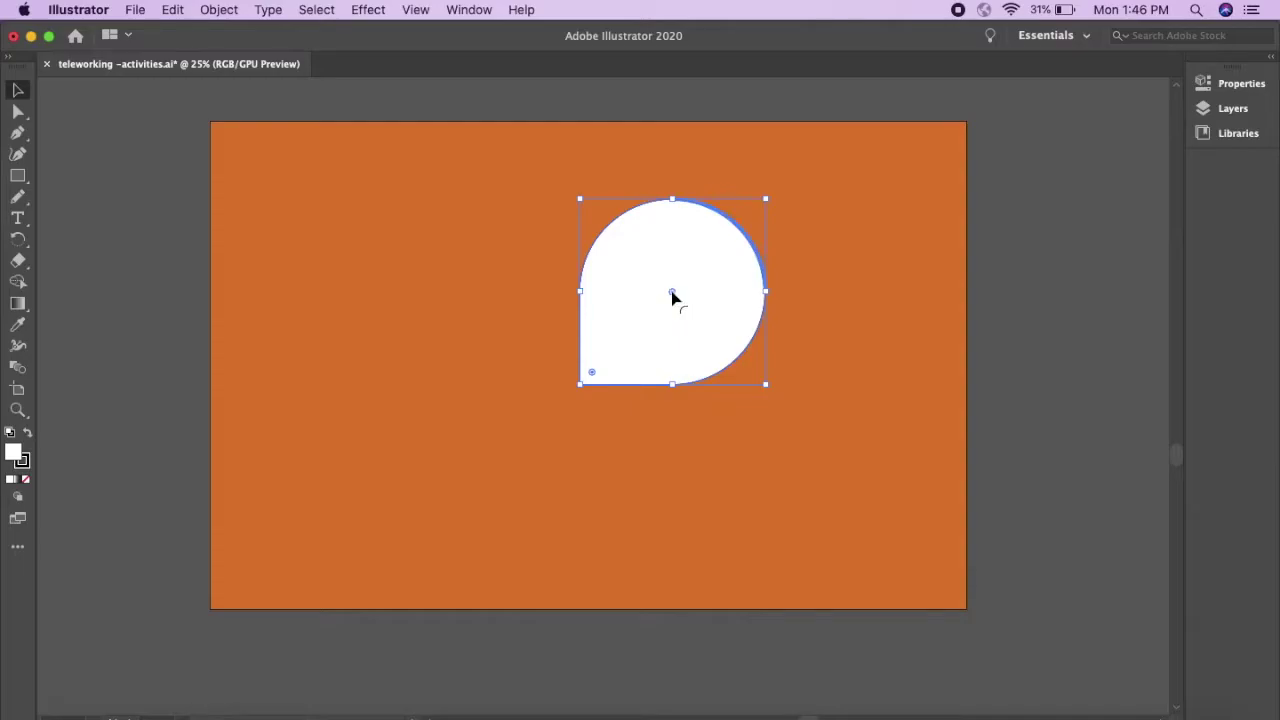
- Rotate copies of the teardrop by 60° around its centre to form a six-pointed shape
key("r")
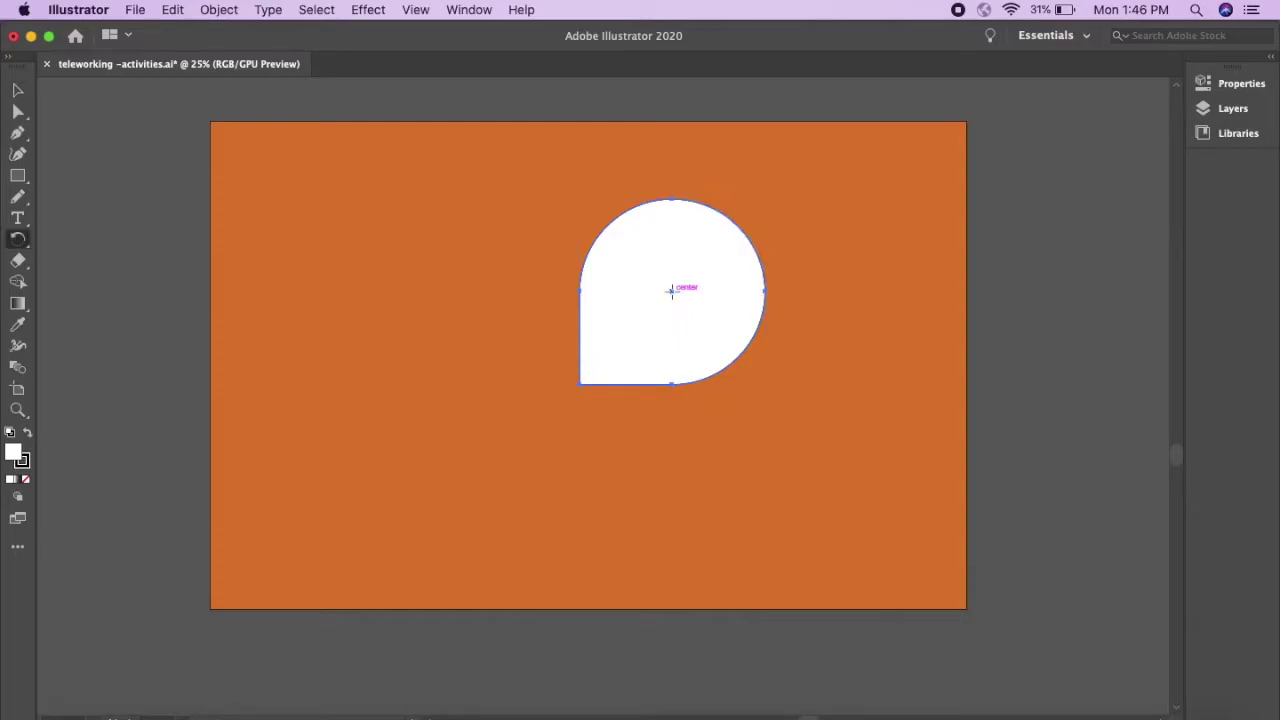
left_click(671, 289, "alt")
left_click(526, 443)
key("super+d")
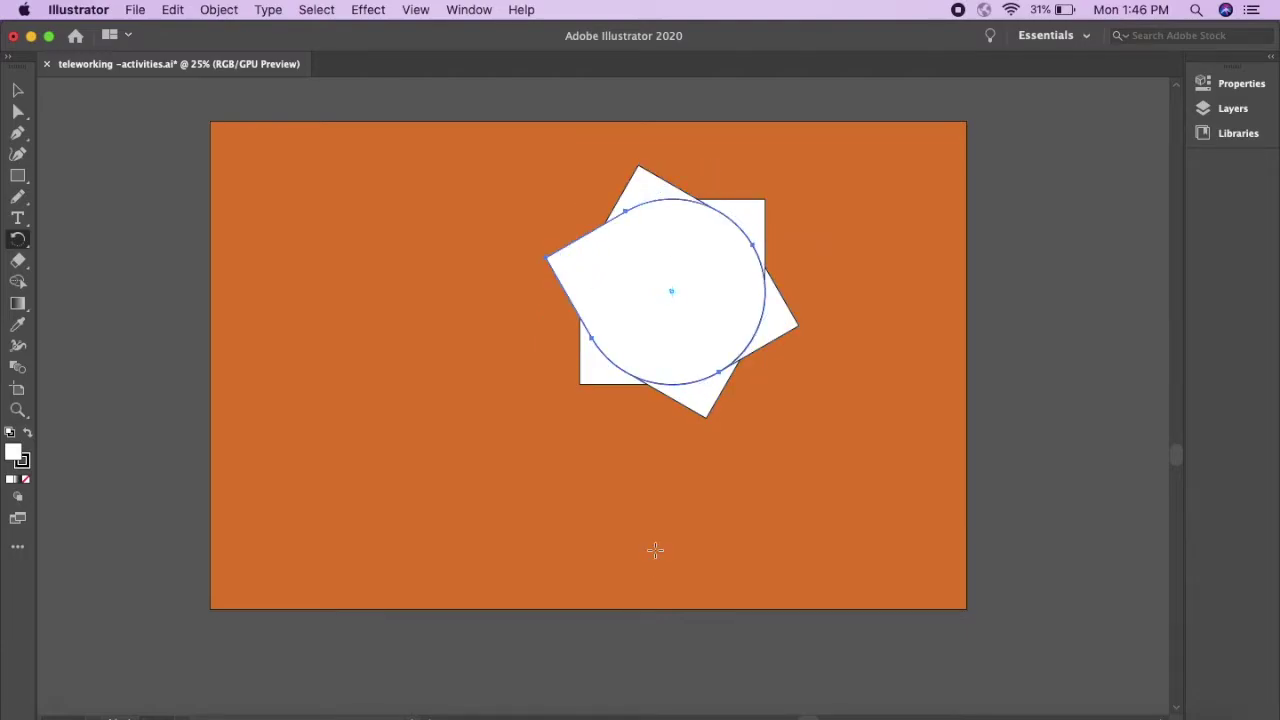
- Select all the teardrop copies and merge their overlapping centre into one circle with the Shape Builder
key("v")
left_click(503, 301)
left_click_drag(482, 176, 800, 417)
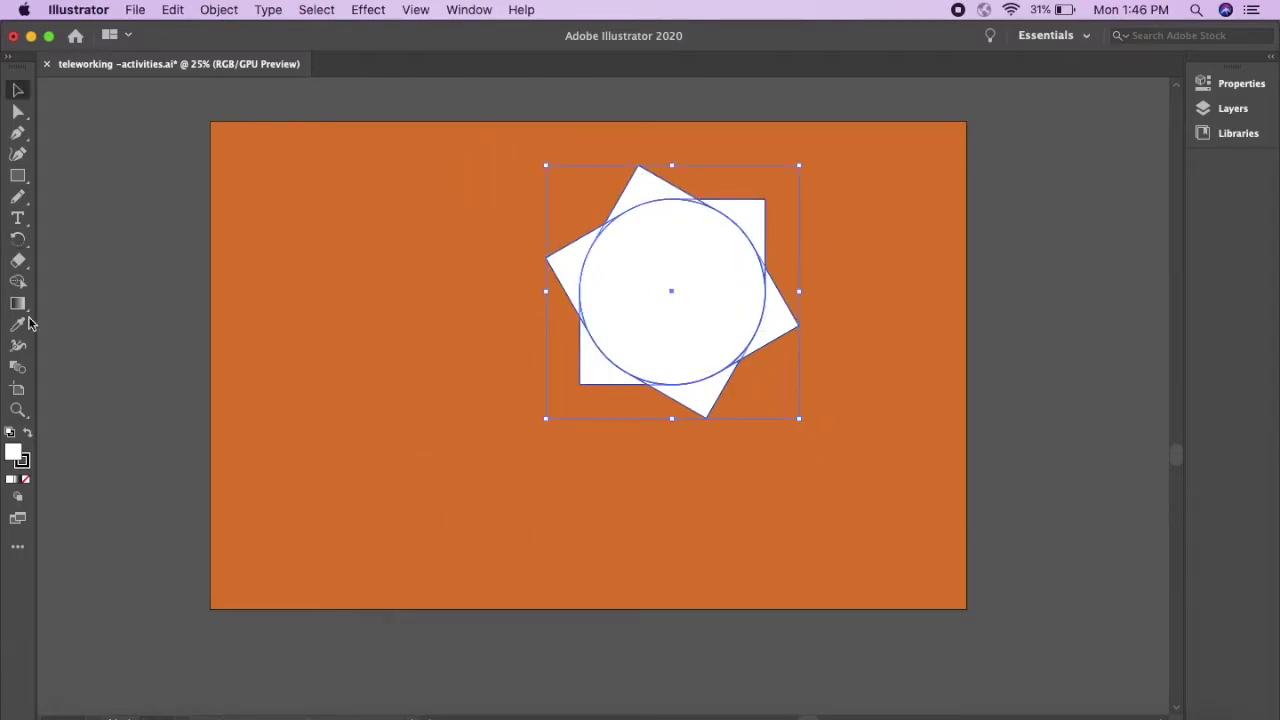
left_click(18, 284)
left_click(651, 314)
- Choose a magenta fill colour and apply it to the central circle with the Shape Builder
double_click(20, 458)
left_click(436, 497)
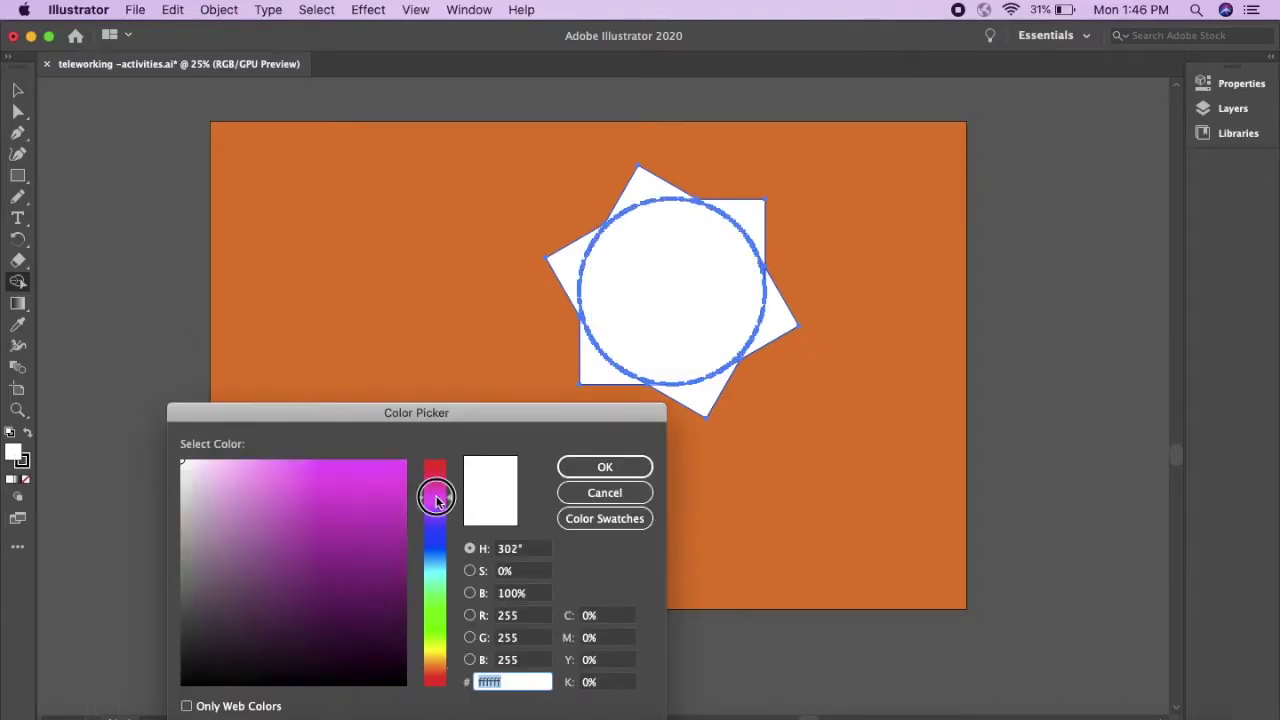
left_click(392, 471)
left_click(600, 467)
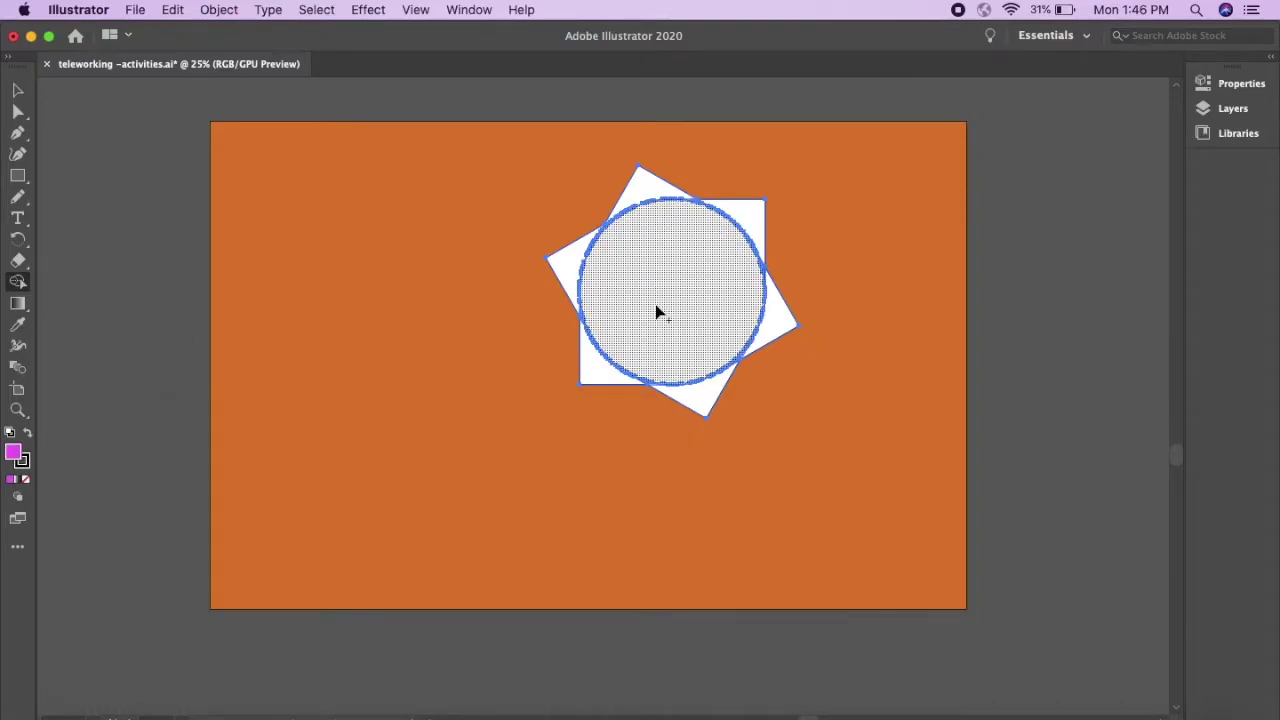
left_click(657, 313)
- Fill the lower-left corner piece of the six-pointed shape with blue
key("v")
left_click(617, 384)
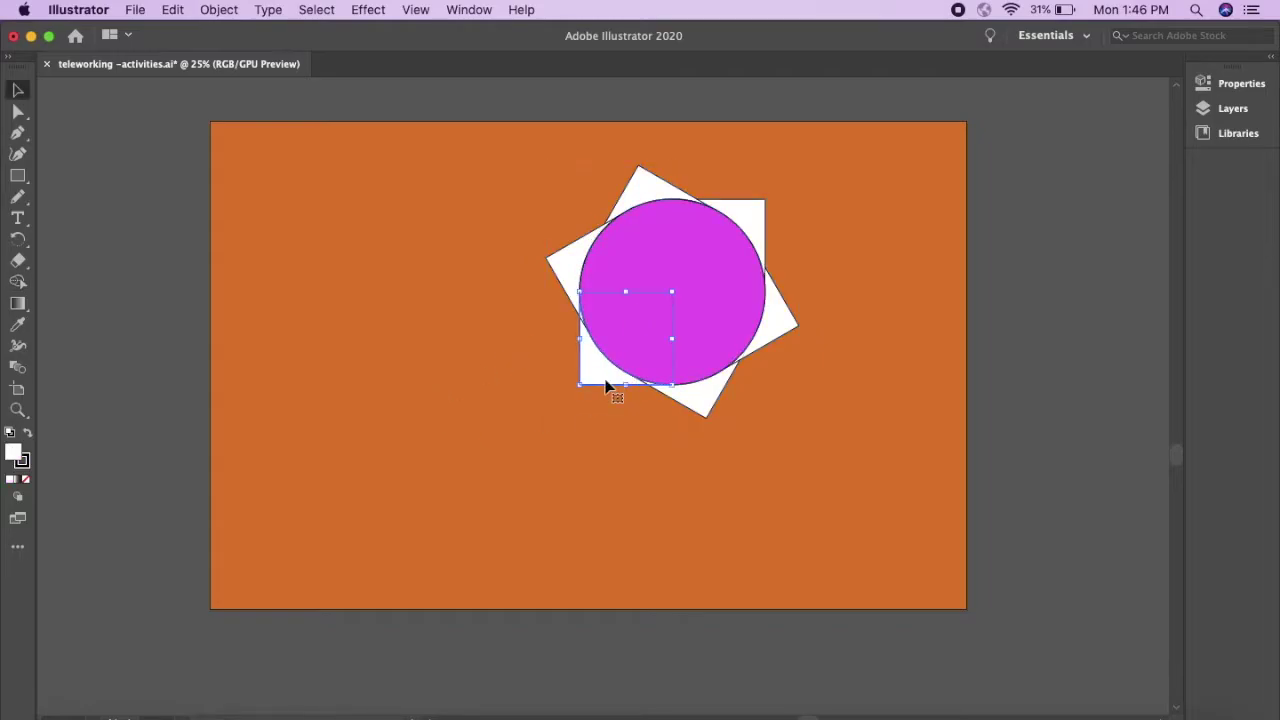
double_click(15, 458)
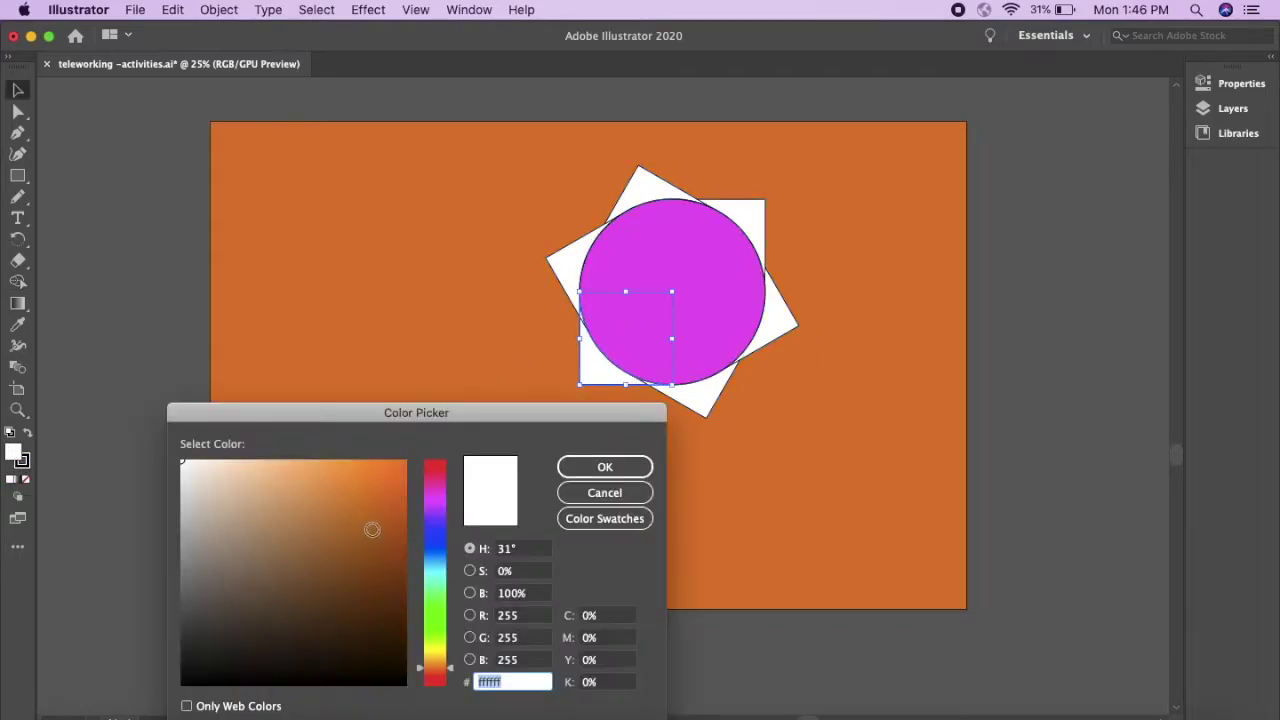
left_click(432, 551)
left_click(398, 478)
left_click(605, 467)
- Select the remaining white corner pieces and match them to the blue piece with the Eyedropper
left_click(563, 262)
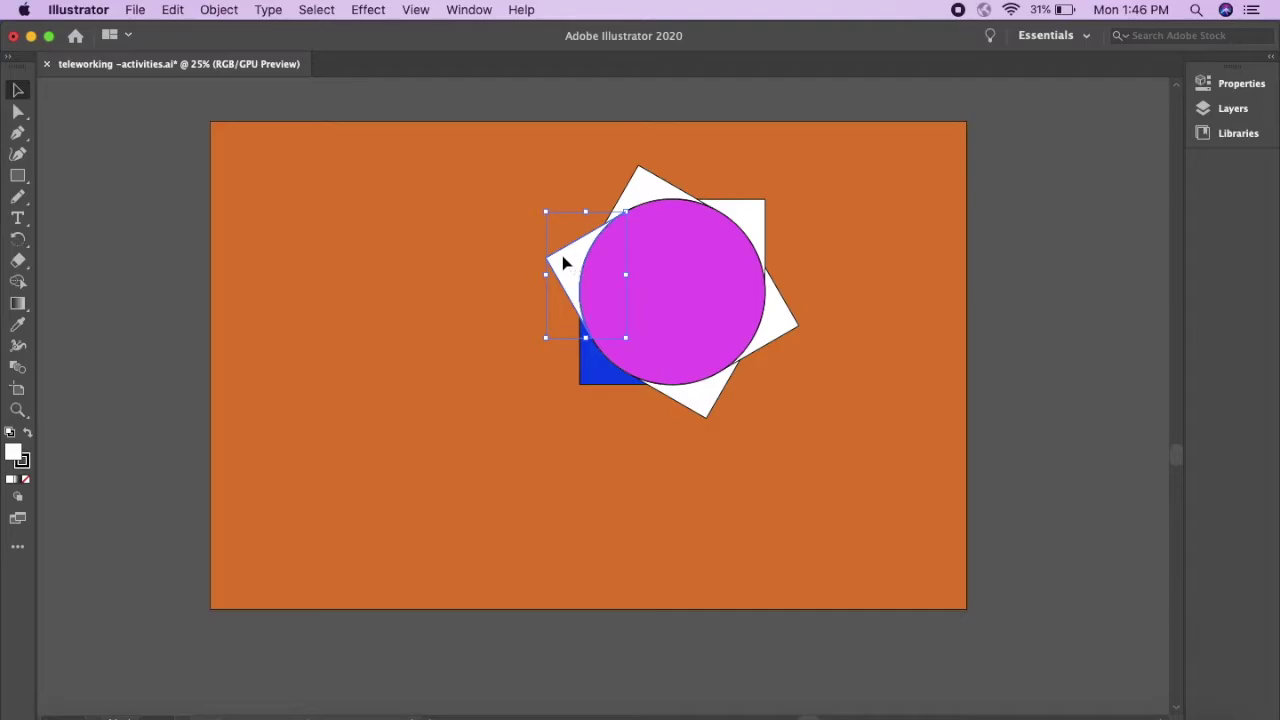
left_click(632, 200, "shift")
left_click(743, 219, "shift")
left_click(782, 318, "shift")
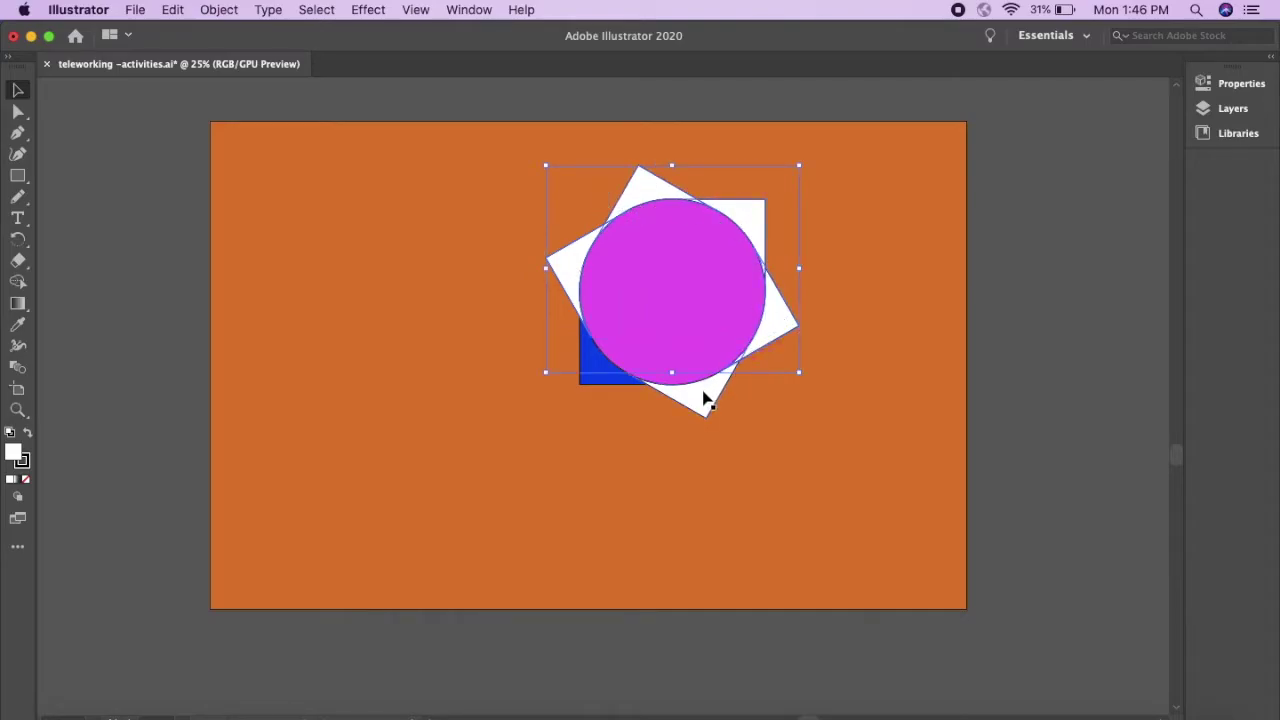
key("i")
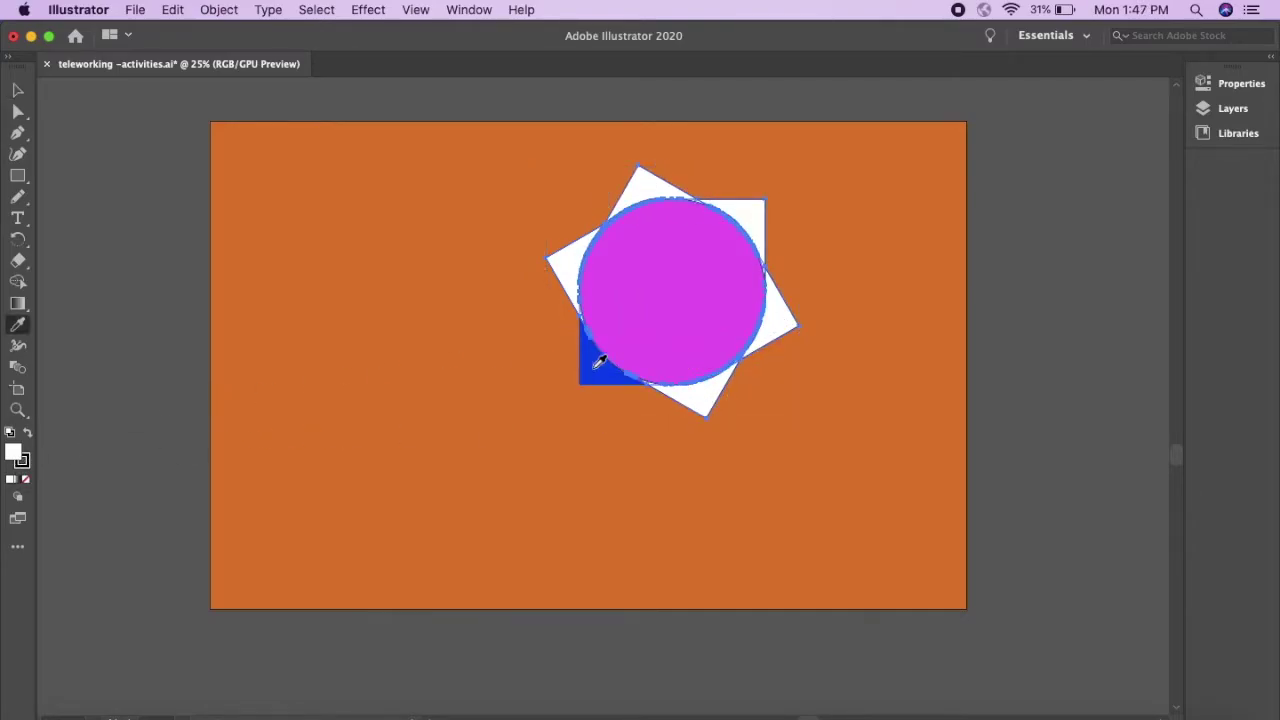
left_click(588, 362)
key("v")
left_click(451, 475)
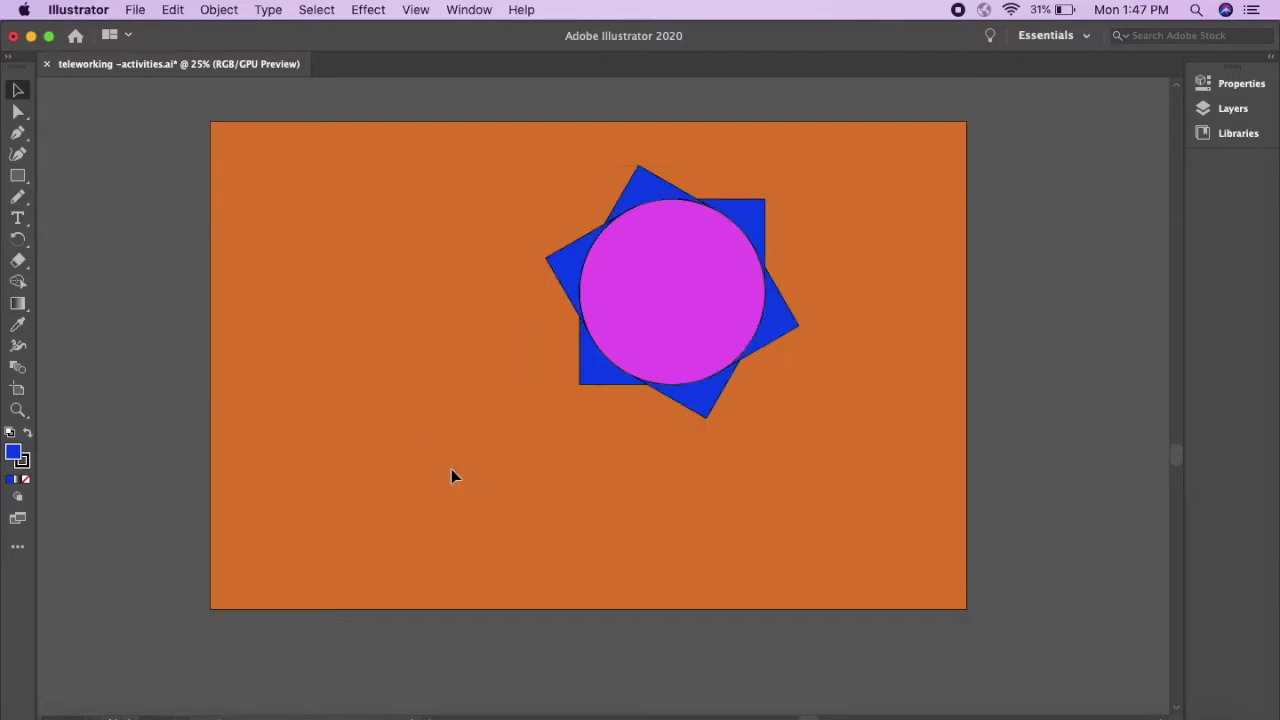
- Move two blue corner pieces away from the magenta circle and undo both moves
left_click(583, 377)
left_click_drag(583, 377, 390, 450)
left_click(526, 477)
left_click_drag(763, 223, 884, 162)
left_click(871, 423)
key("super+z")
key("super+z")
- Select the magenta circle with its blue corner pieces and delete the whole shape
left_click(608, 520)
left_click_drag(477, 134, 827, 459)
key("Delete")
- Draw four overlapping blue circles of different sizes on the left half of the artboard
key("l")
left_click_drag(367, 224, 637, 491)
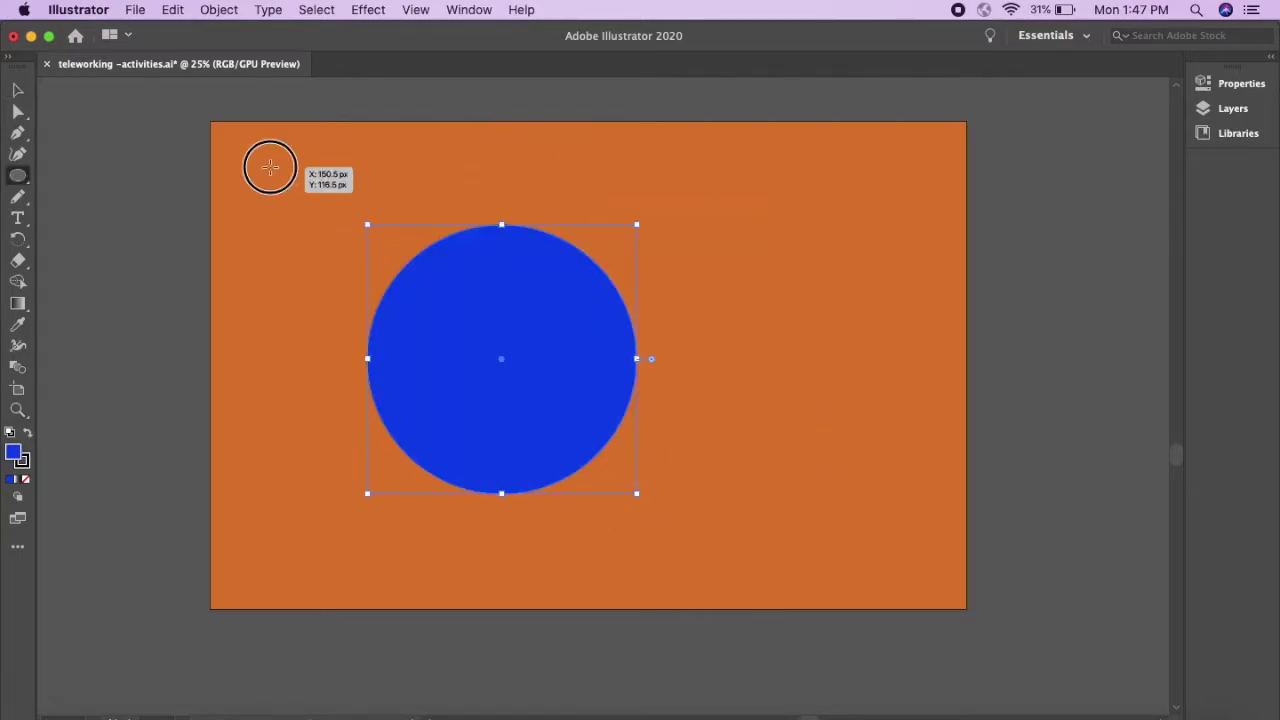
left_click_drag(269, 166, 490, 387)
left_click_drag(276, 489, 508, 443)
left_click_drag(380, 126, 657, 400)
- Select all four blue circles and divide them into separate regions with the Shape Builder
key("v")
key("super+shift+a")
left_click_drag(238, 147, 711, 534)
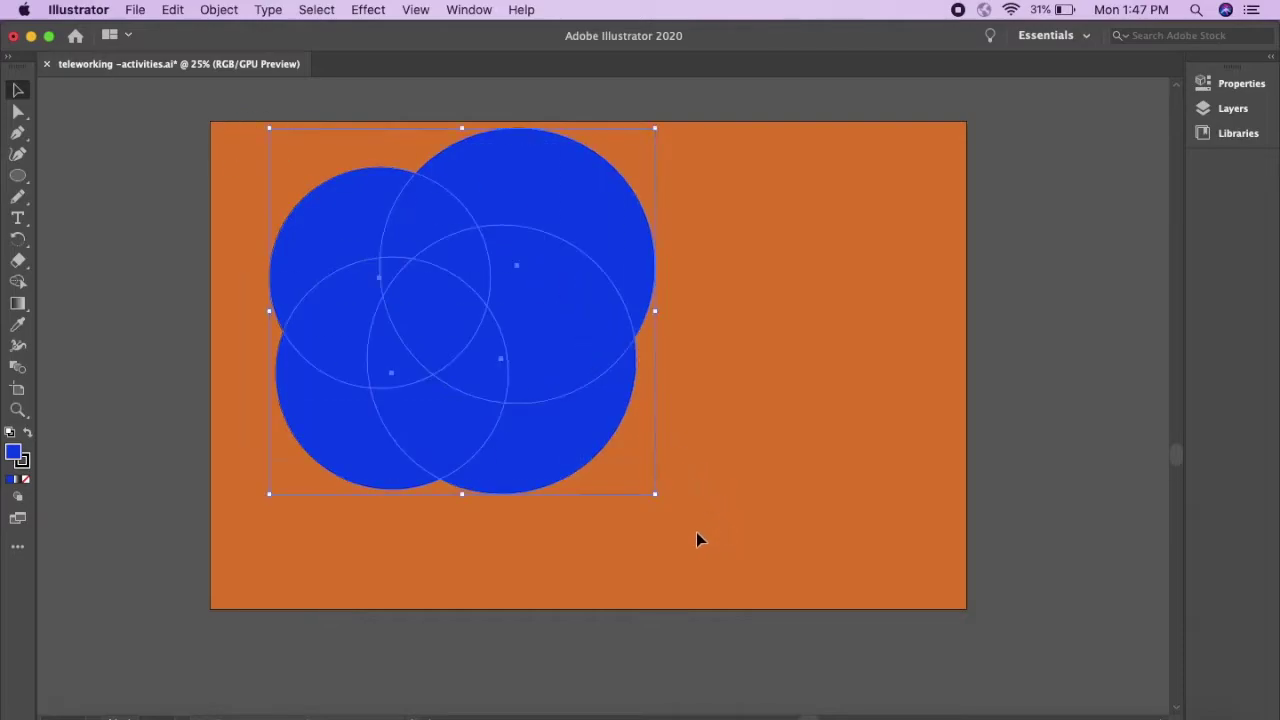
left_click(17, 345)
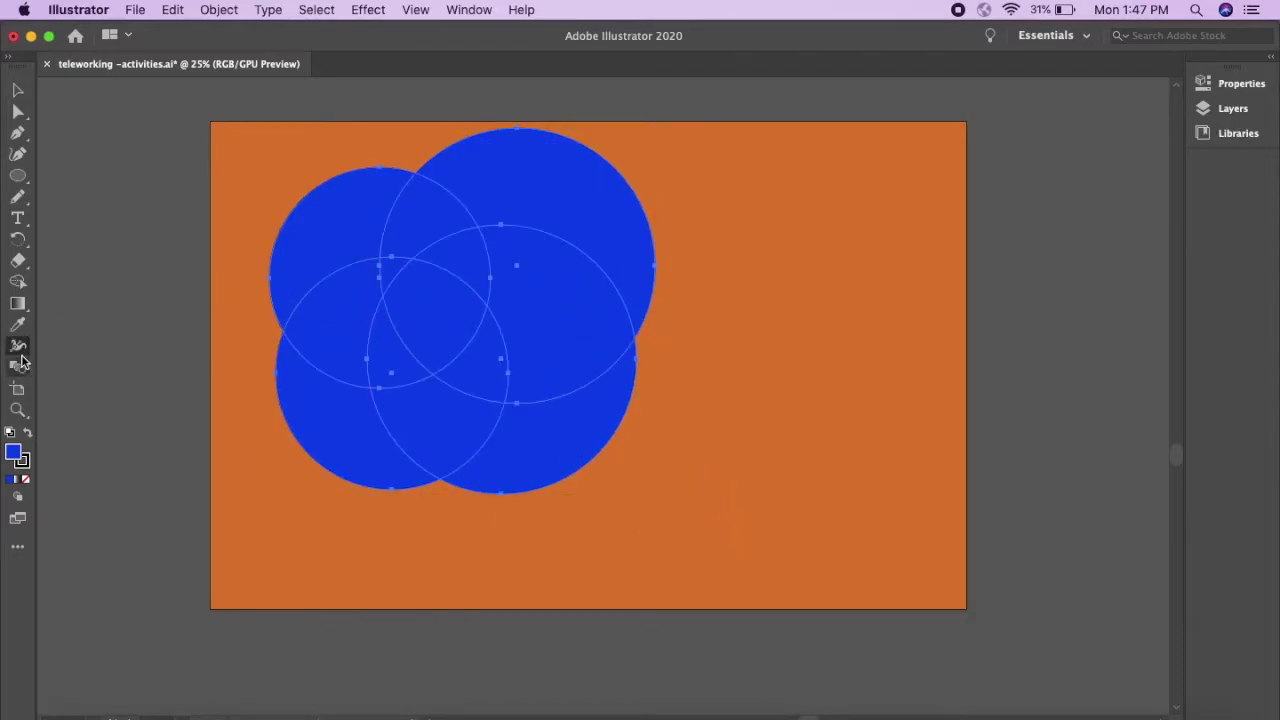
left_click(17, 281)
left_click(362, 325)
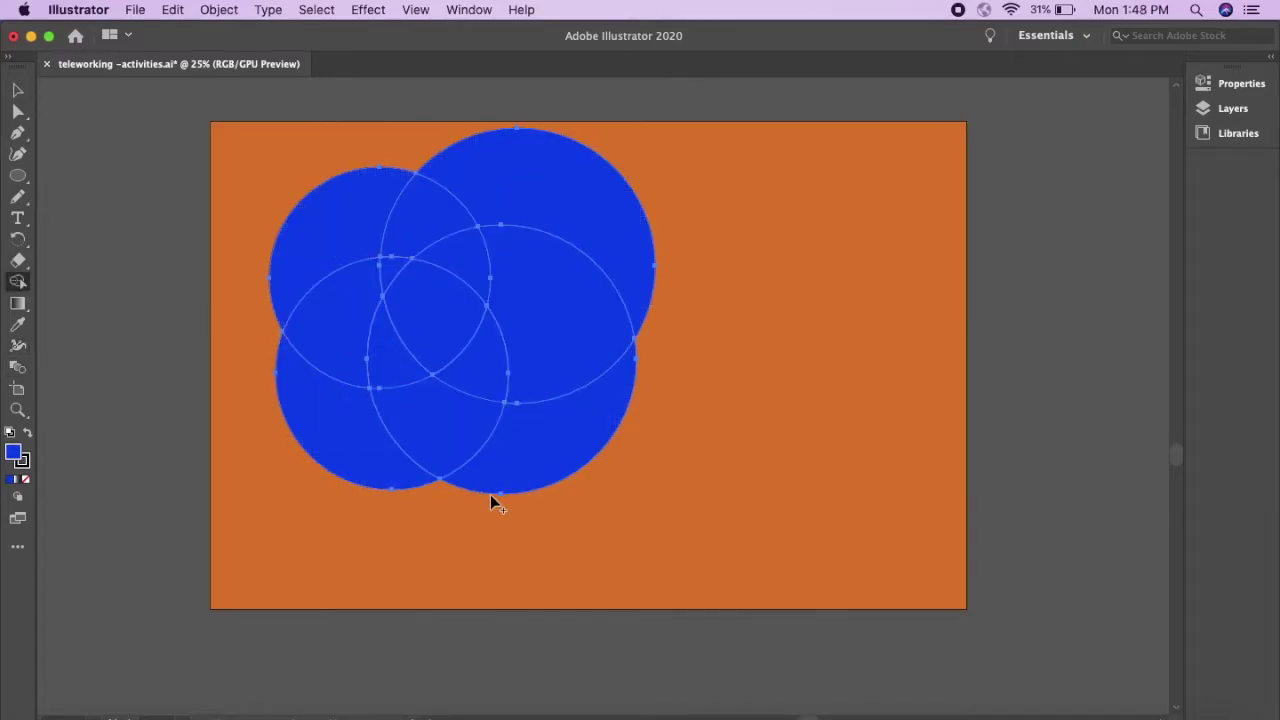
- Delete the lower-right outer crescent and the inner regions next to it from the divided circles
key("v")
left_click(601, 455)
key("Delete")
left_click(577, 380)
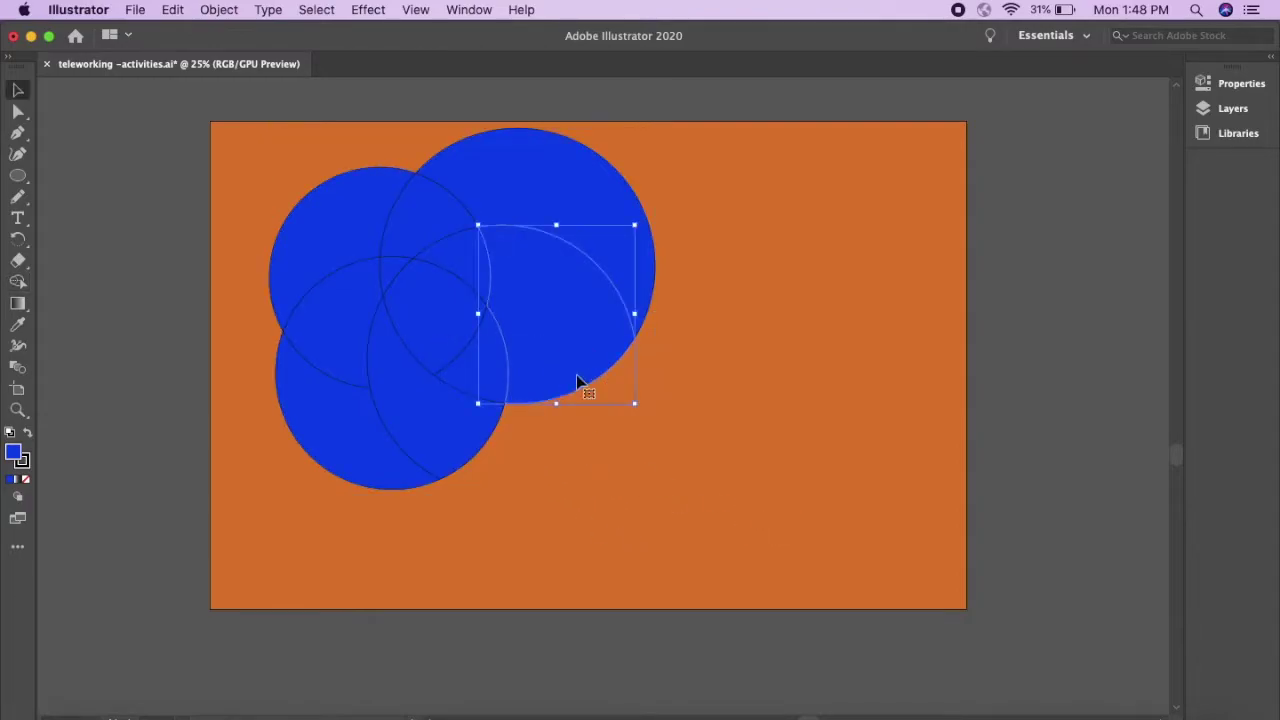
key("Delete")
left_click(484, 371)
key("Delete")
left_click(475, 379)
double_click(463, 416)
double_click(622, 548)
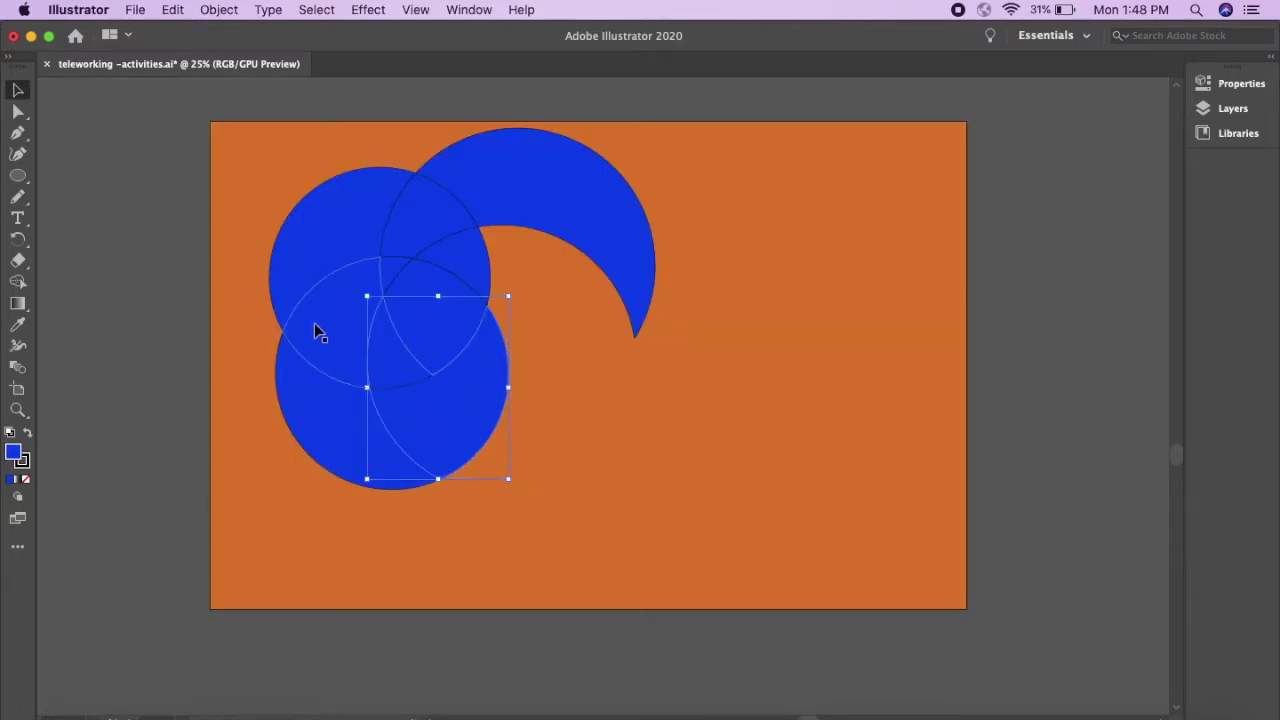
- Delete the upper-left and lower-left outer regions of the divided circles
left_click(305, 245)
key("Delete")
left_click(343, 458)
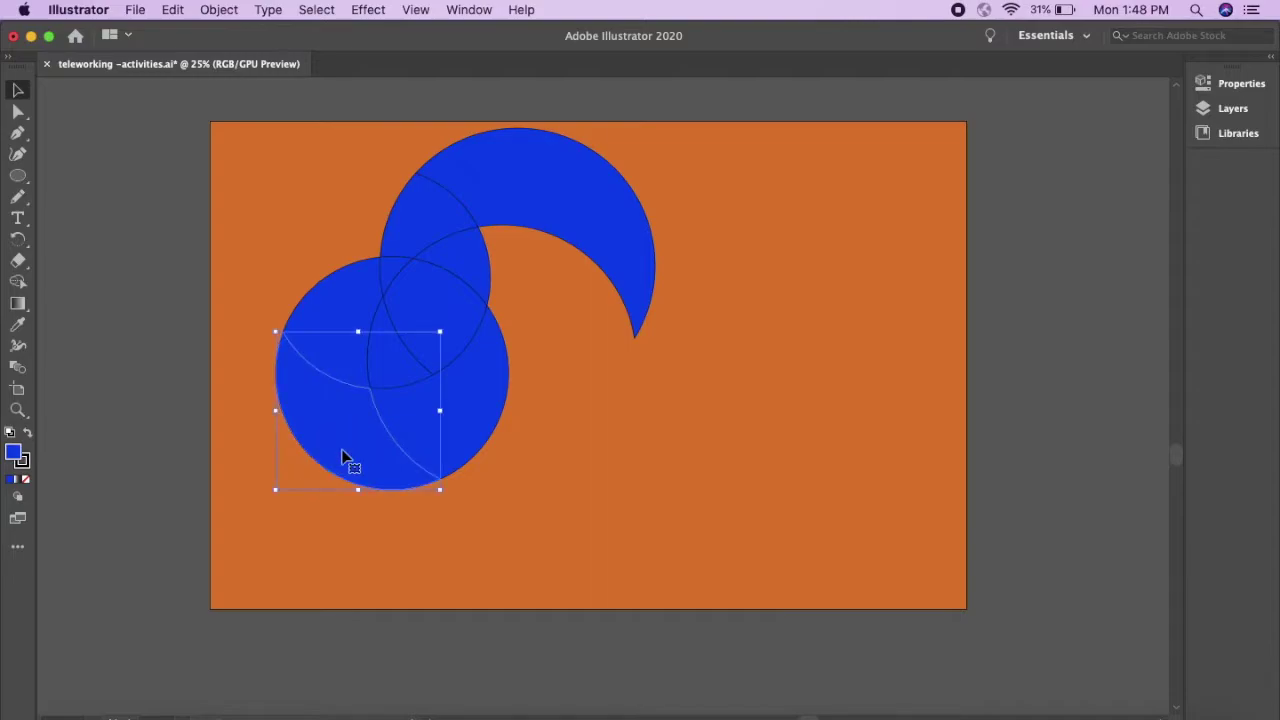
key("Delete")
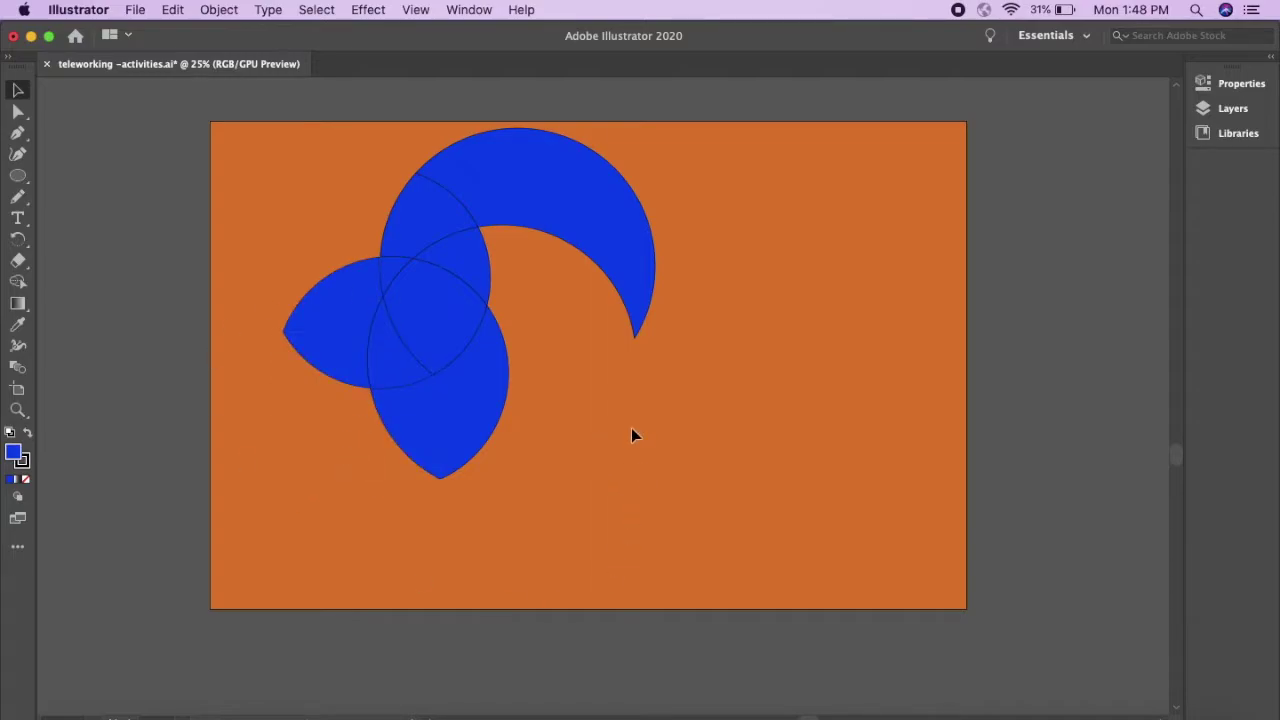
- Delete all remaining regions of the divided blue circles, including the large crescent, to clear the artboard
left_click(469, 278, "alt")
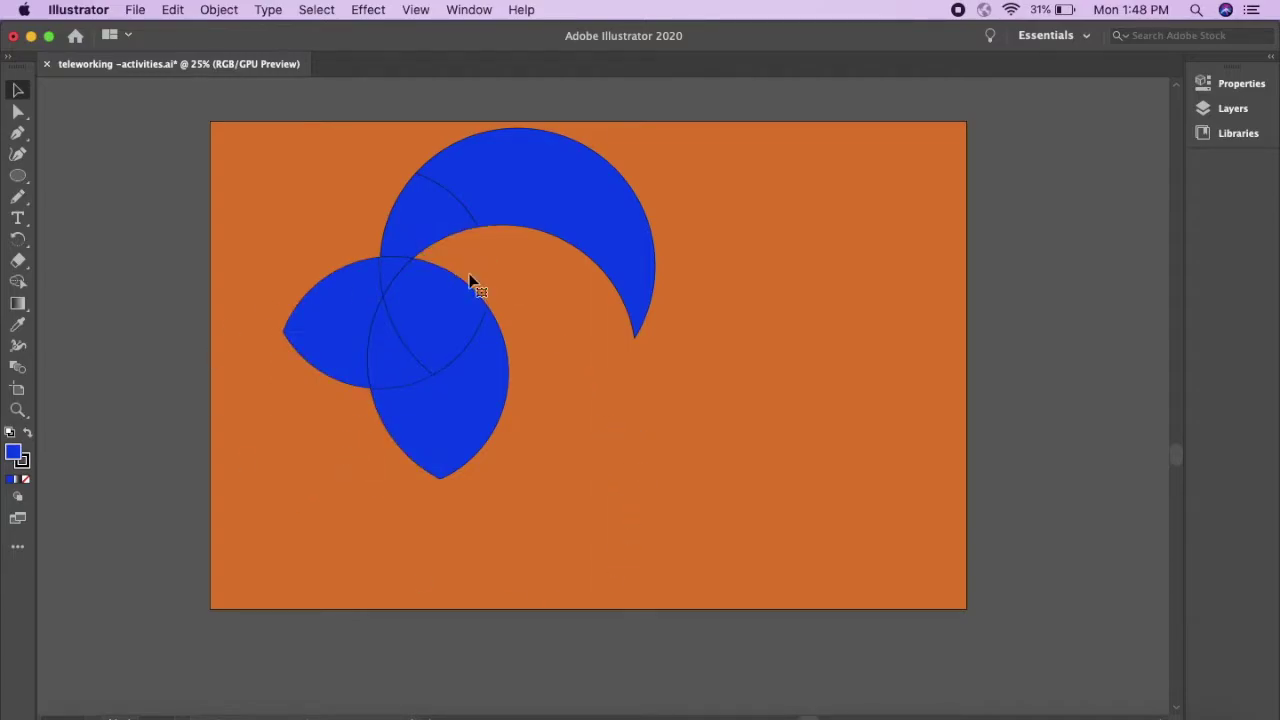
left_click(438, 293, "alt")
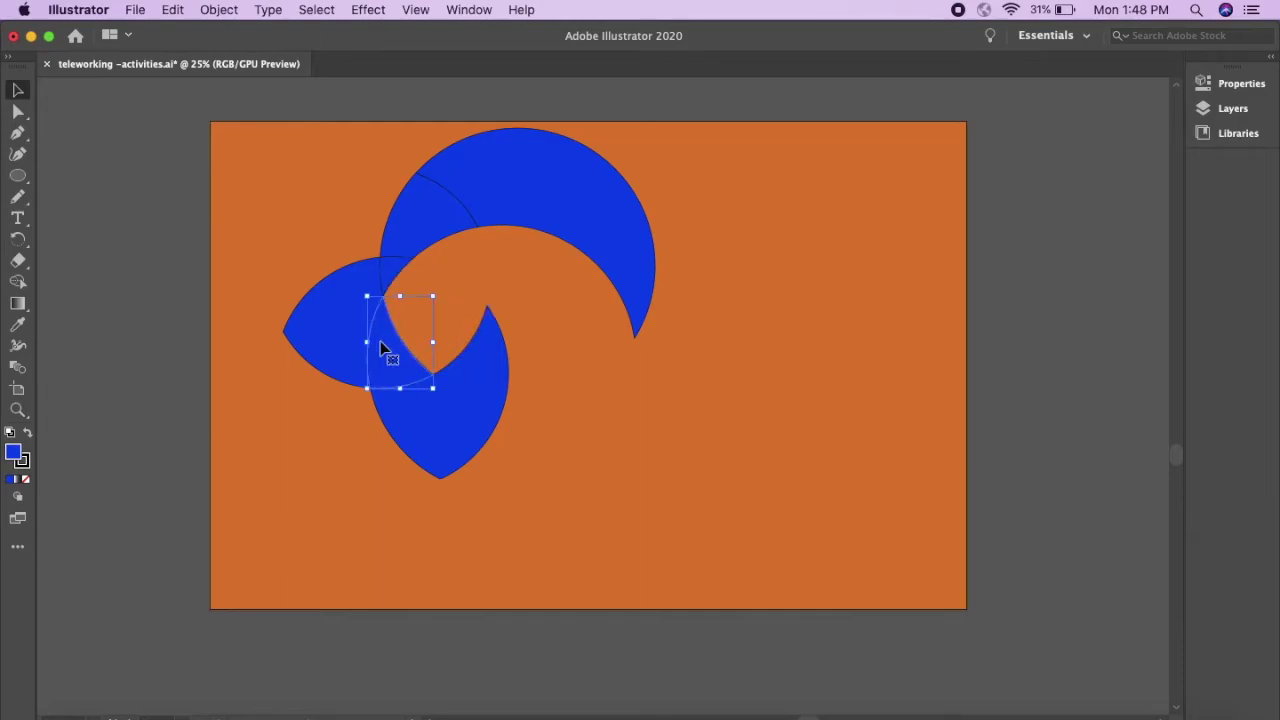
mouse_move(386, 349)
left_mouse_down()
mouse_move(373, 305)
mouse_move(423, 246)
left_mouse_up()
left_click(437, 401)
key("Delete")
left_click(357, 352)
key("Delete")
left_click(409, 229, "alt")
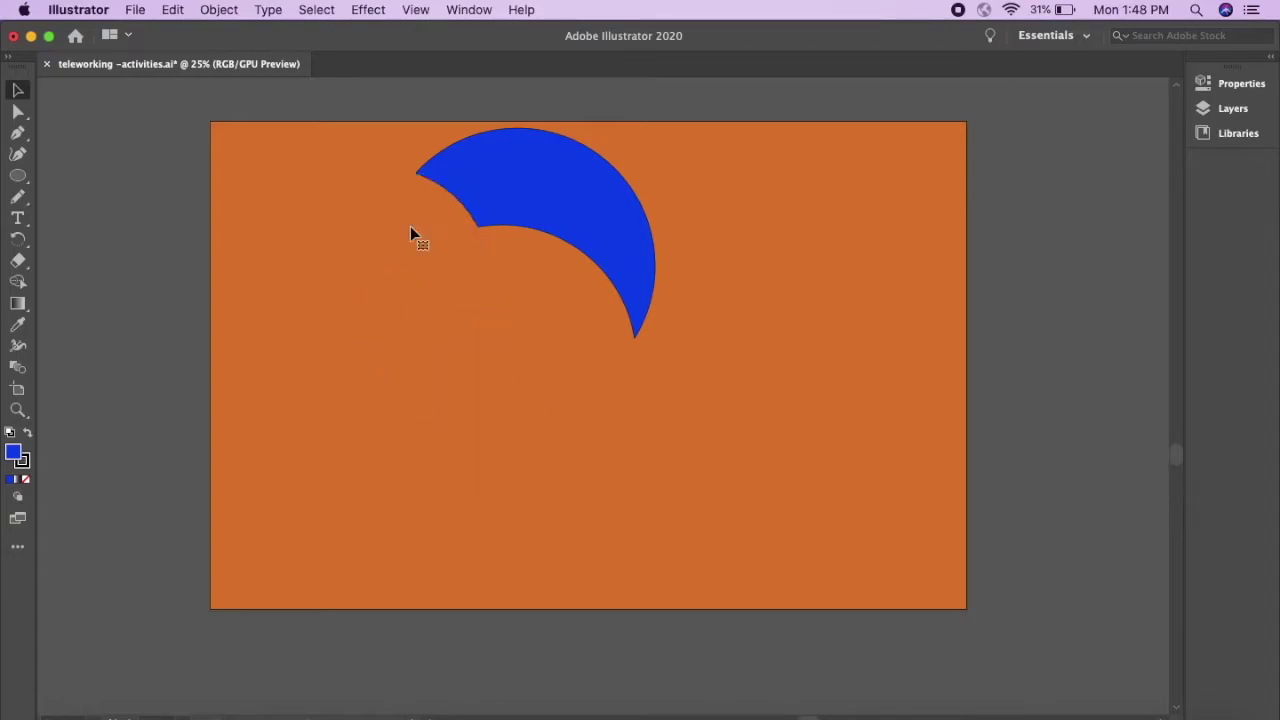
left_click_drag(389, 163, 734, 369)
key("Delete")
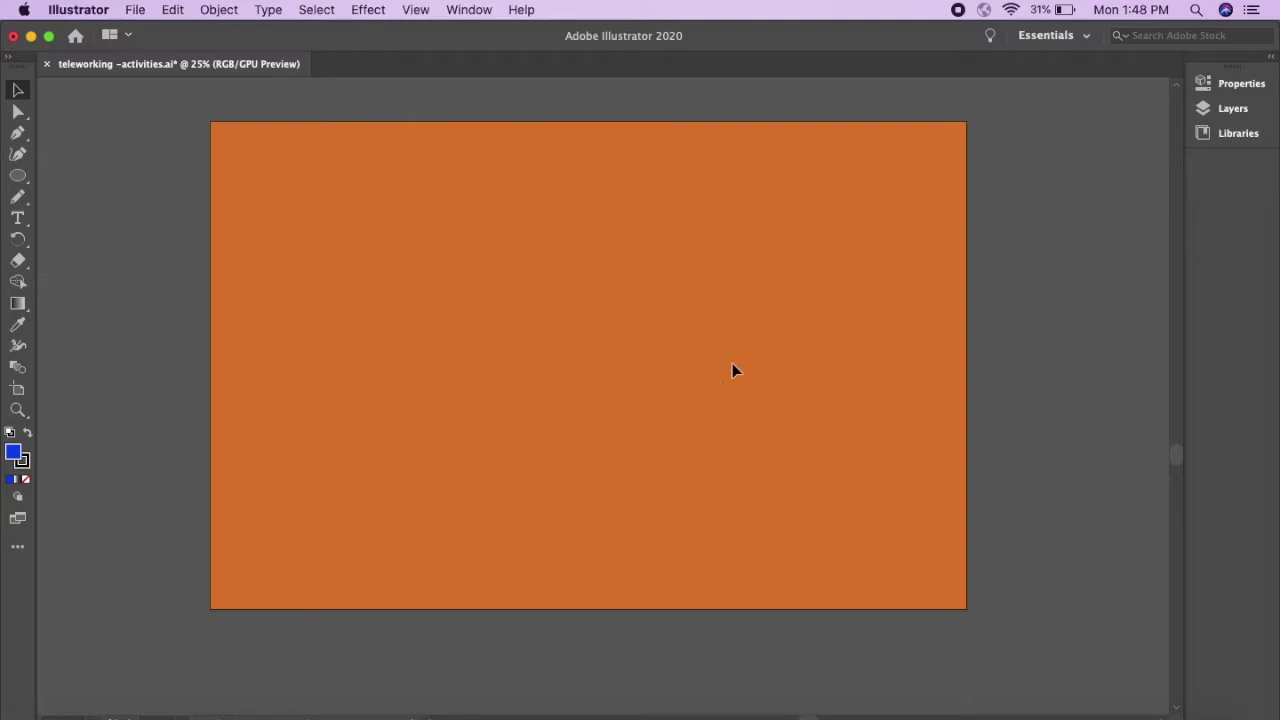
- Draw a circle about 752 px in diameter on the upper half of the artboard and fill it with light purple c985f9
key("l")
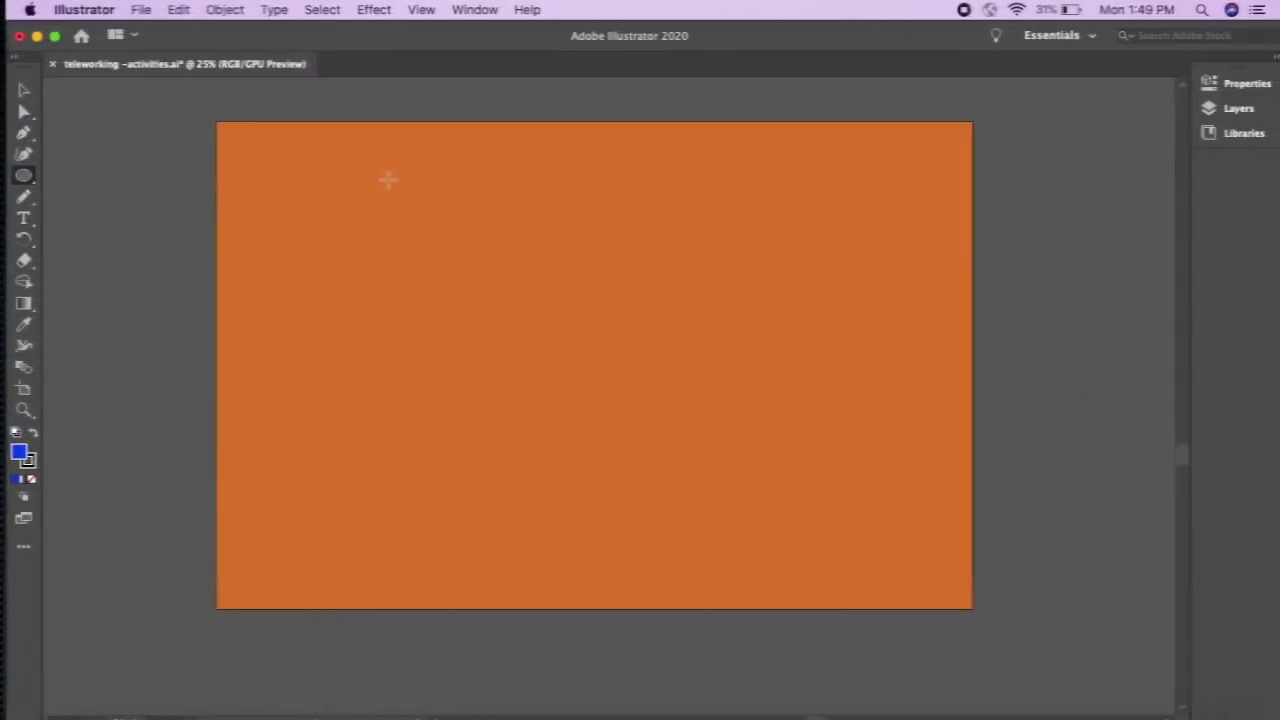
key("m")
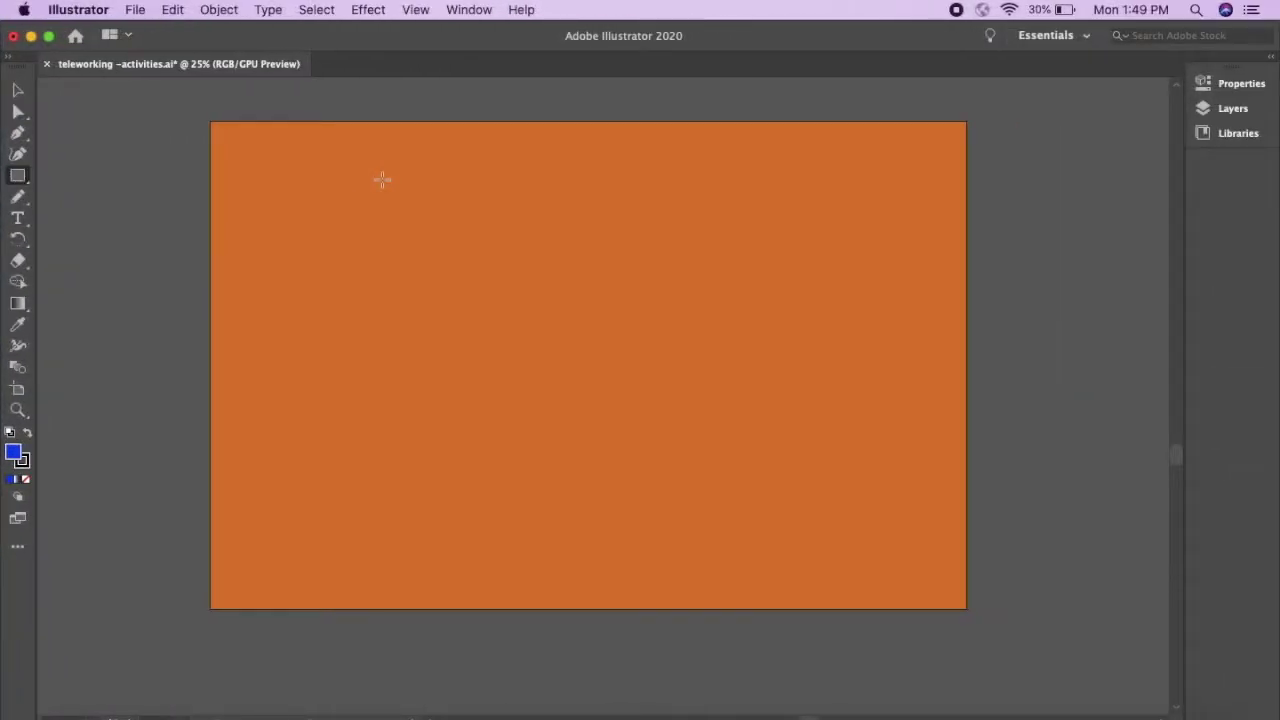
left_click_drag(374, 166, 671, 463)
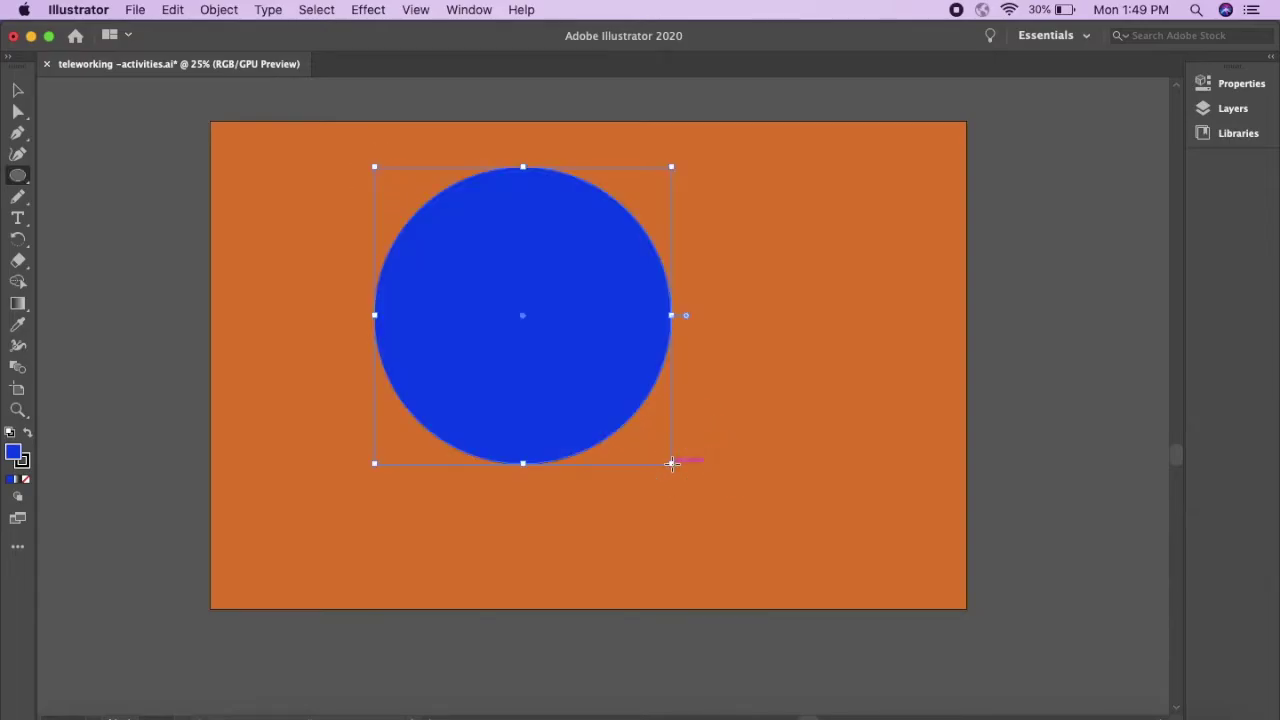
double_click(16, 453)
left_click(436, 513)
left_click(287, 463)
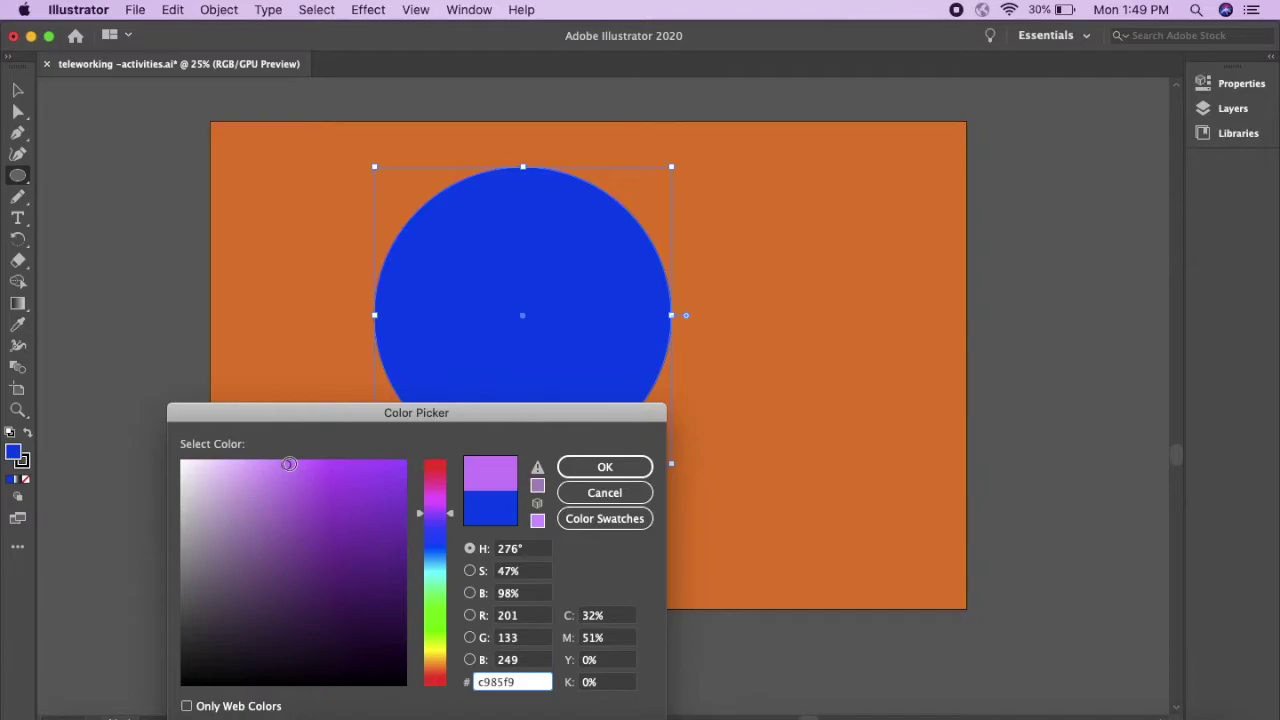
left_click(605, 467)
- Set the circle's stroke color to dark purple 5f21c1
double_click(22, 460)
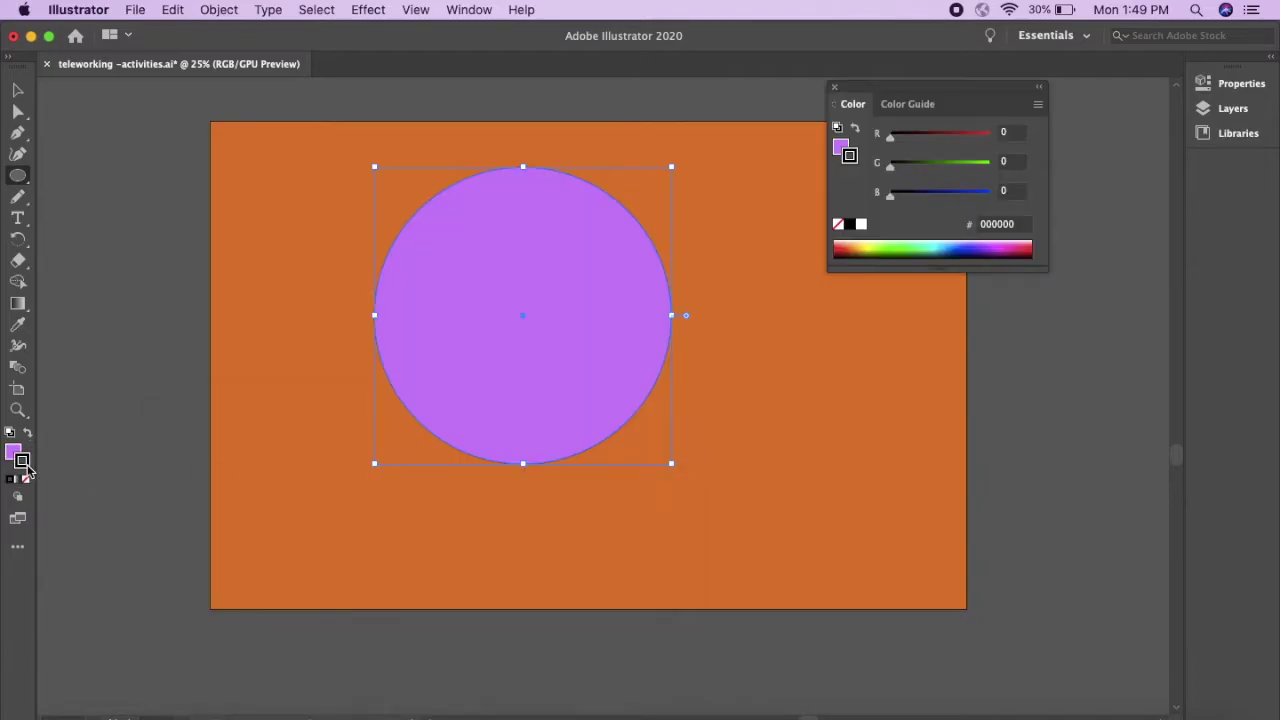
left_click(436, 520)
left_click(386, 500)
left_click_drag(386, 500, 368, 514)
key("Return")
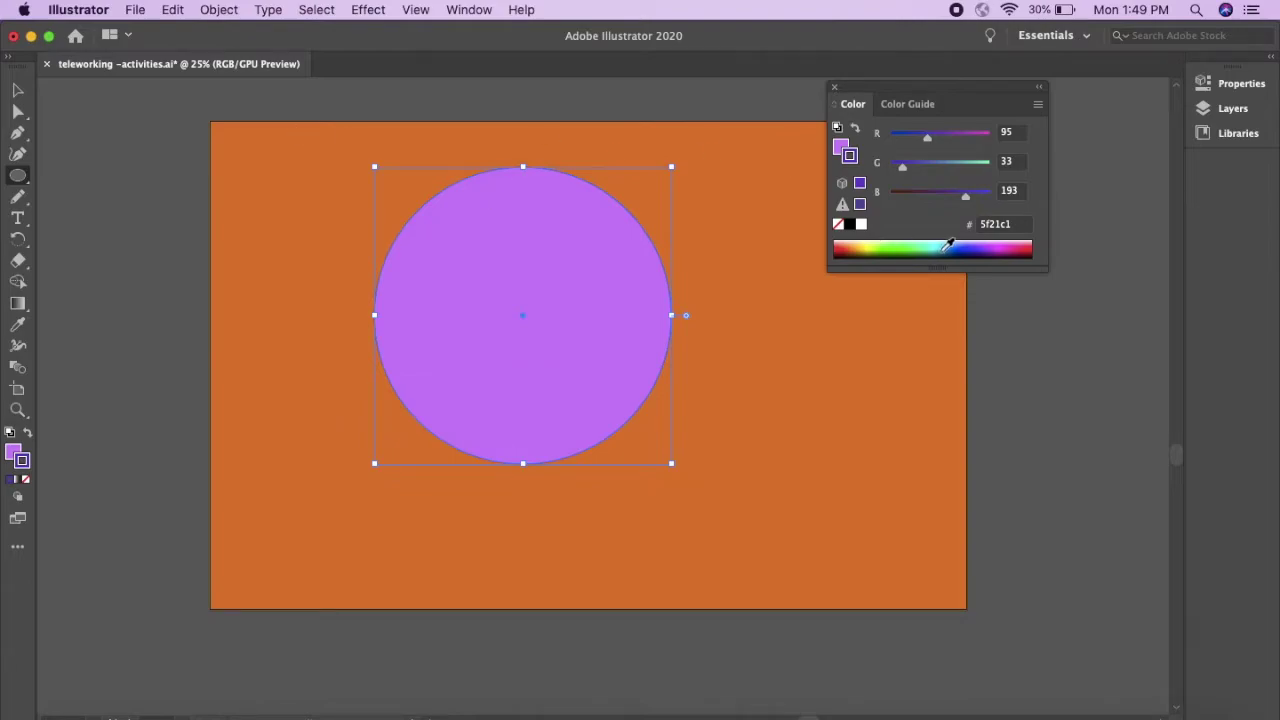
left_click(1039, 87)
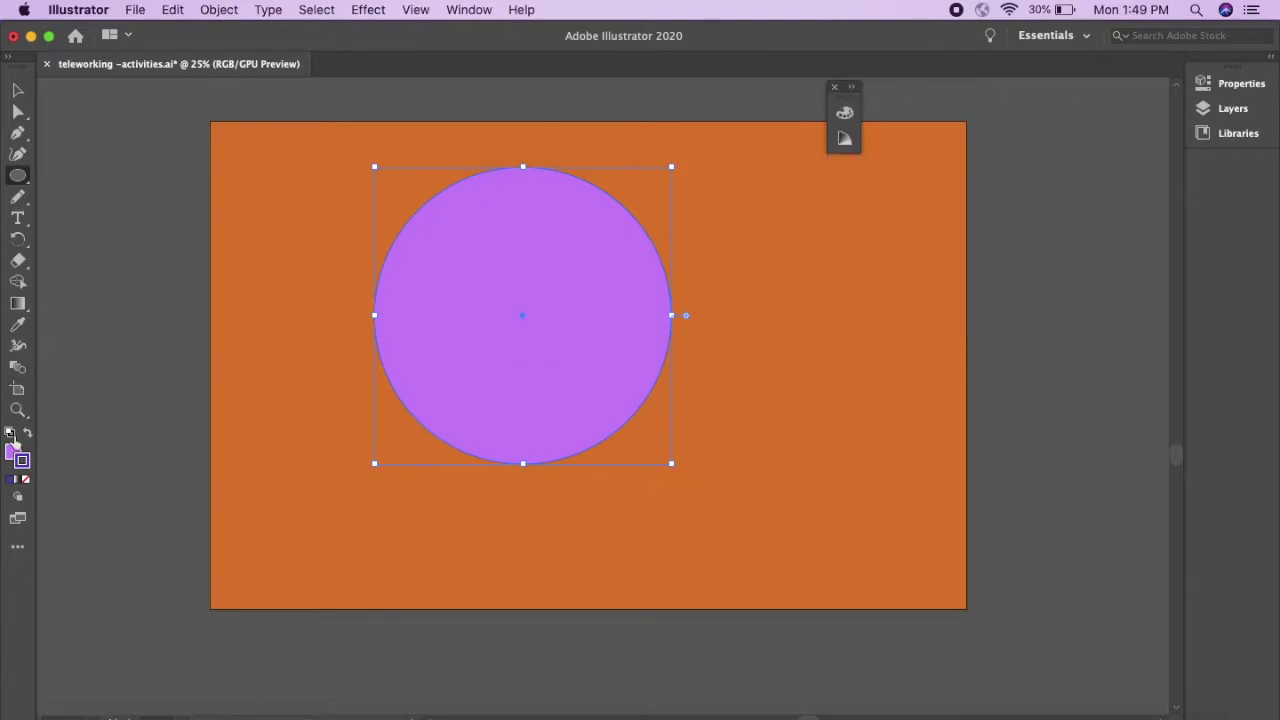
double_click(22, 461)
key("Escape")
- Increase the purple circle's stroke weight to give it a moderately thick outline
left_click(1241, 86)
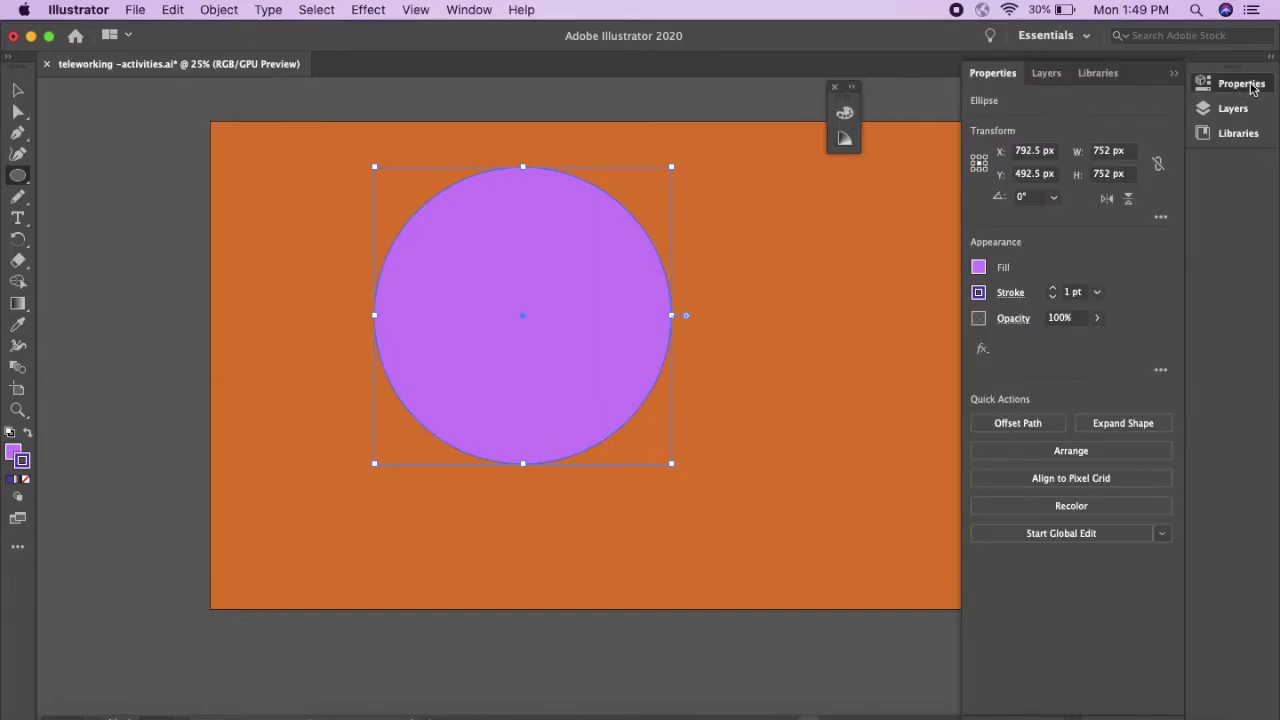
left_click(1053, 288)
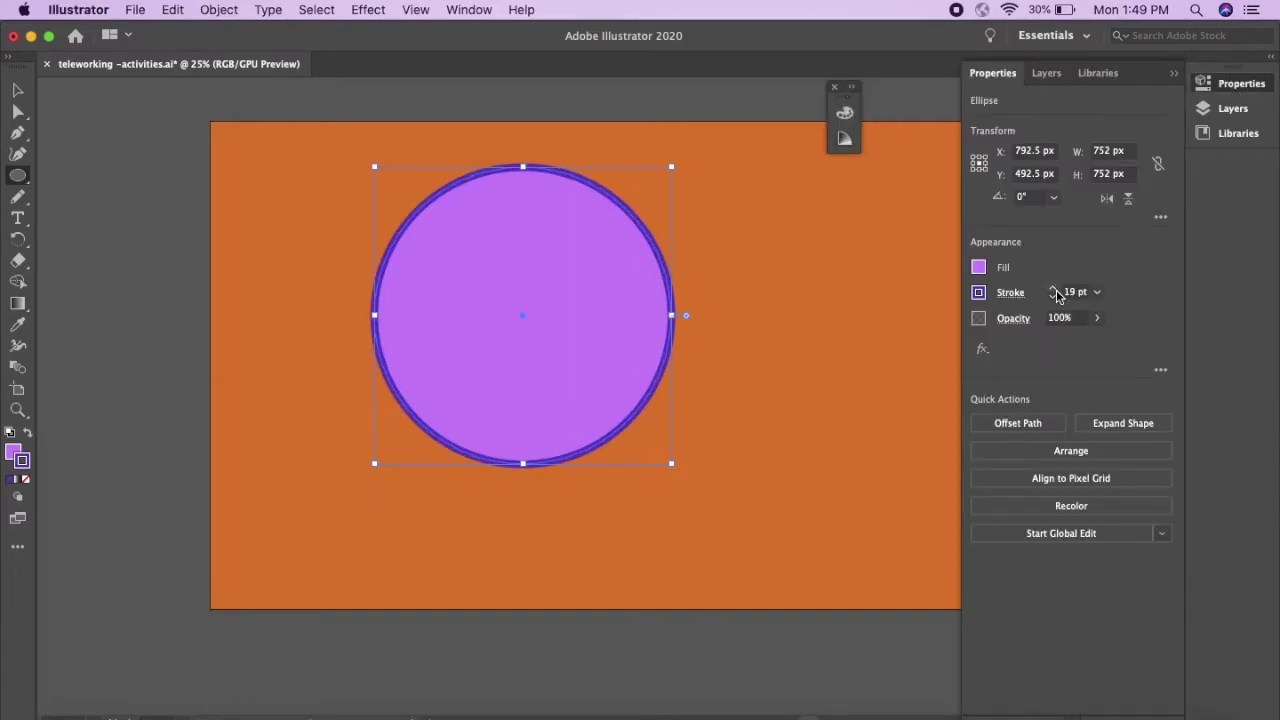
left_click(1053, 297)
key("v")
left_click(796, 375)
left_click(533, 383)
left_click(1172, 74)
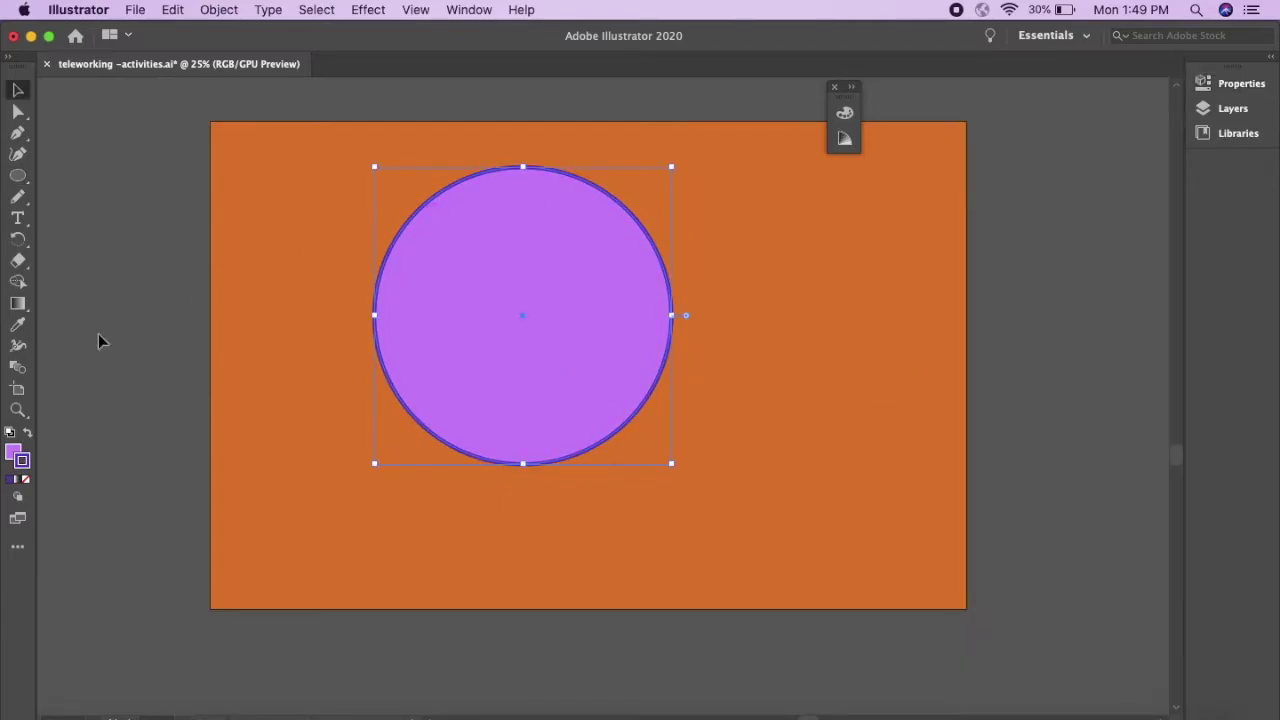
- Widen the circle's outline at its left edge to about 49 px with the Width tool
left_click(18, 345)
left_click_drag(375, 318, 385, 323)
key("v")
left_click(316, 446)
left_click(386, 357)
- Create a smaller copy of the circle, about 210 px in diameter, near the lower-right edge of the large one
left_click_drag(441, 207, 591, 390)
key("super+z")
left_click(522, 270)
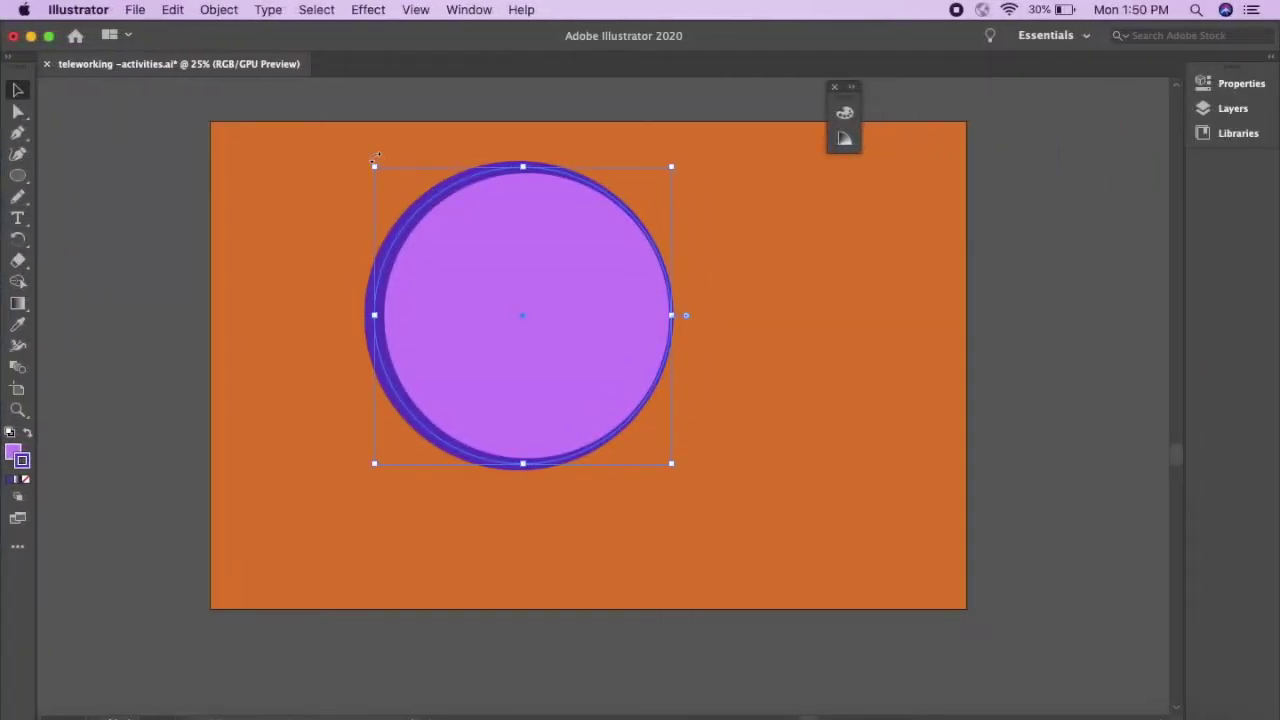
left_click(375, 166)
left_click_drag(375, 166, 591, 349)
- Nudge the small circle up and left so it sits inside the large circle's right side, level with its center
key("shift+Up")
key("shift+Up")
key("shift+Up")
key("shift+Up")
key("shift+Up")
key("shift+Up")
key("shift+Up")
key("shift+Up")
key("shift+Up")
key("shift+Up")
key("shift+Up")
key("shift+Up")
key("shift+Up")
key("shift+Up")
key("shift+Up")
key("shift+Up")
key("shift+Up")
key("shift+Up")
key("shift+Up")
key("shift+Up")
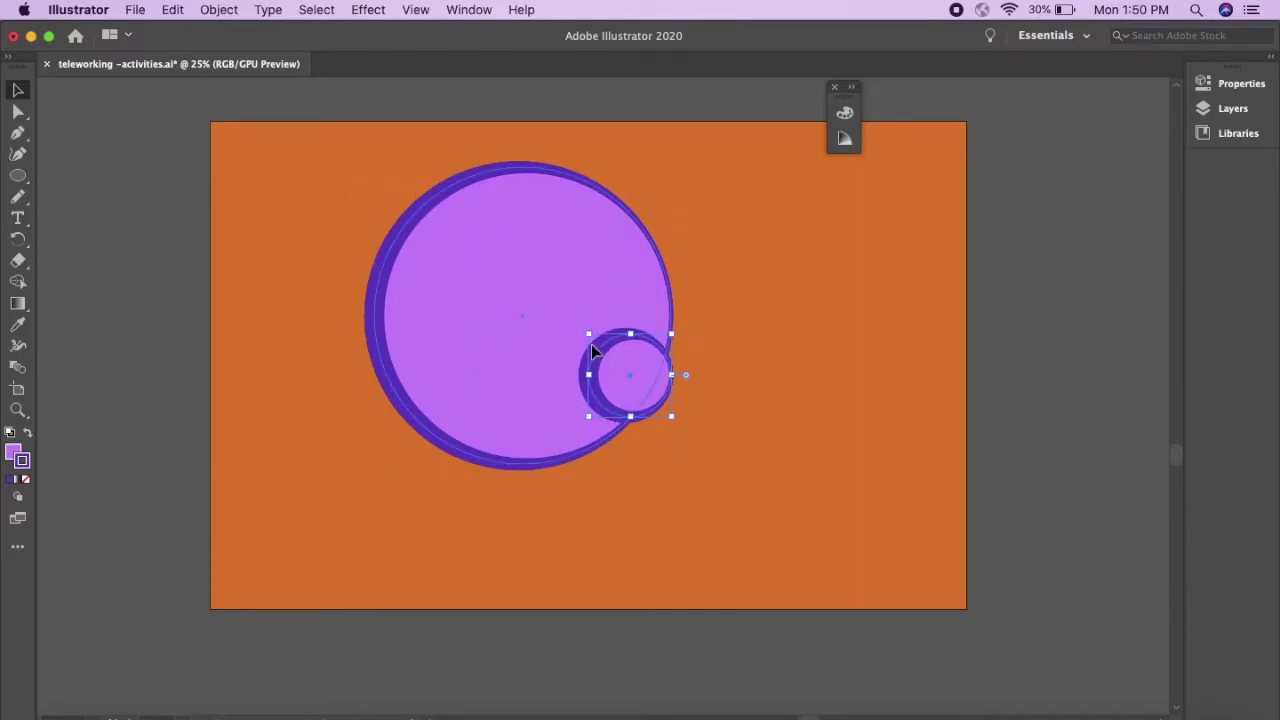
key("shift+Left")
key("shift+Left")
key("shift+Left")
key("shift+Left")
key("shift+Left")
key("shift+Left")
key("shift+Left")
key("shift+Left")
key("shift+Left")
key("shift+Left")
key("shift+Left")
key("shift+Left")
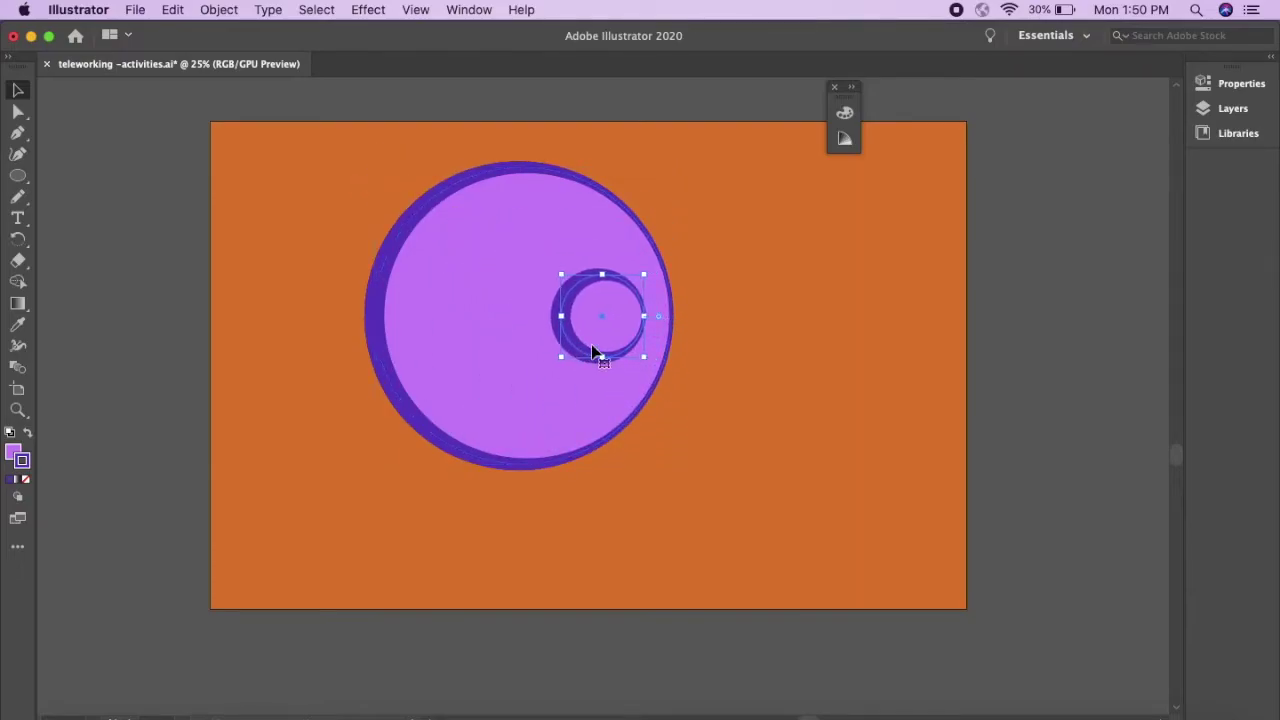
- Narrow the small circle's outline at its left edge with the Width tool and set its stroke weight to 5 pt
key("w")
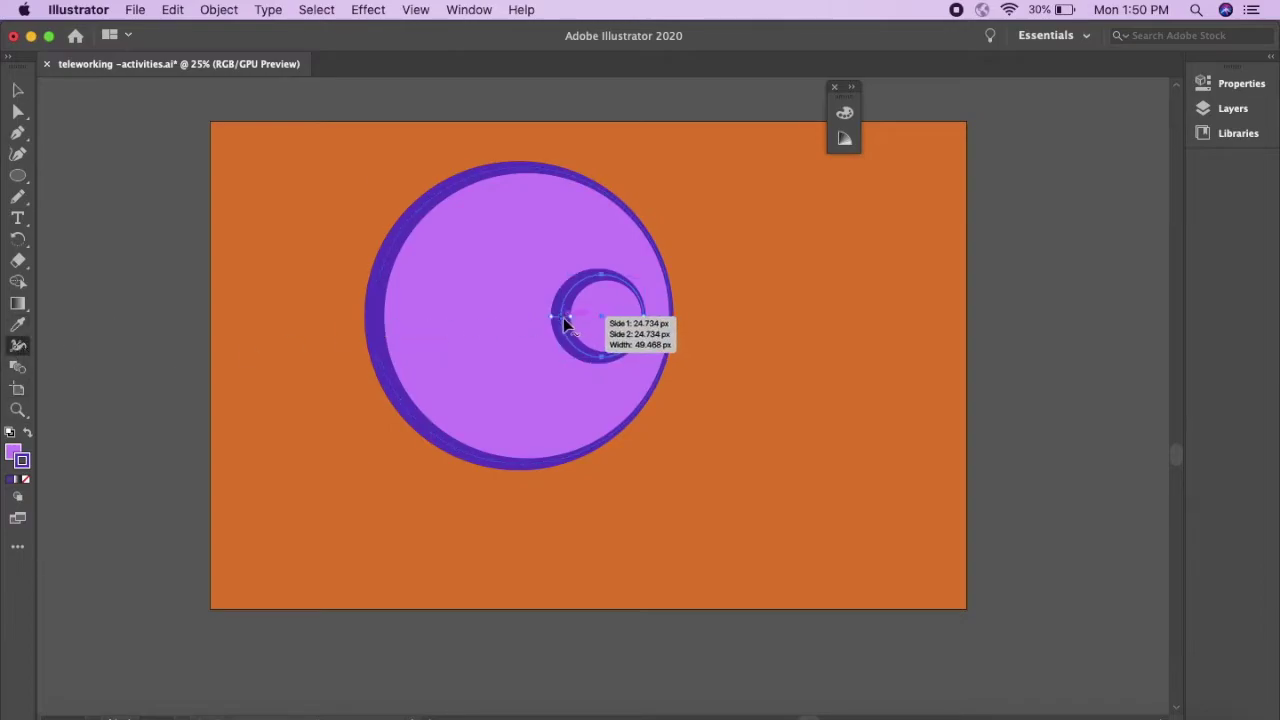
left_click_drag(552, 317, 558, 319)
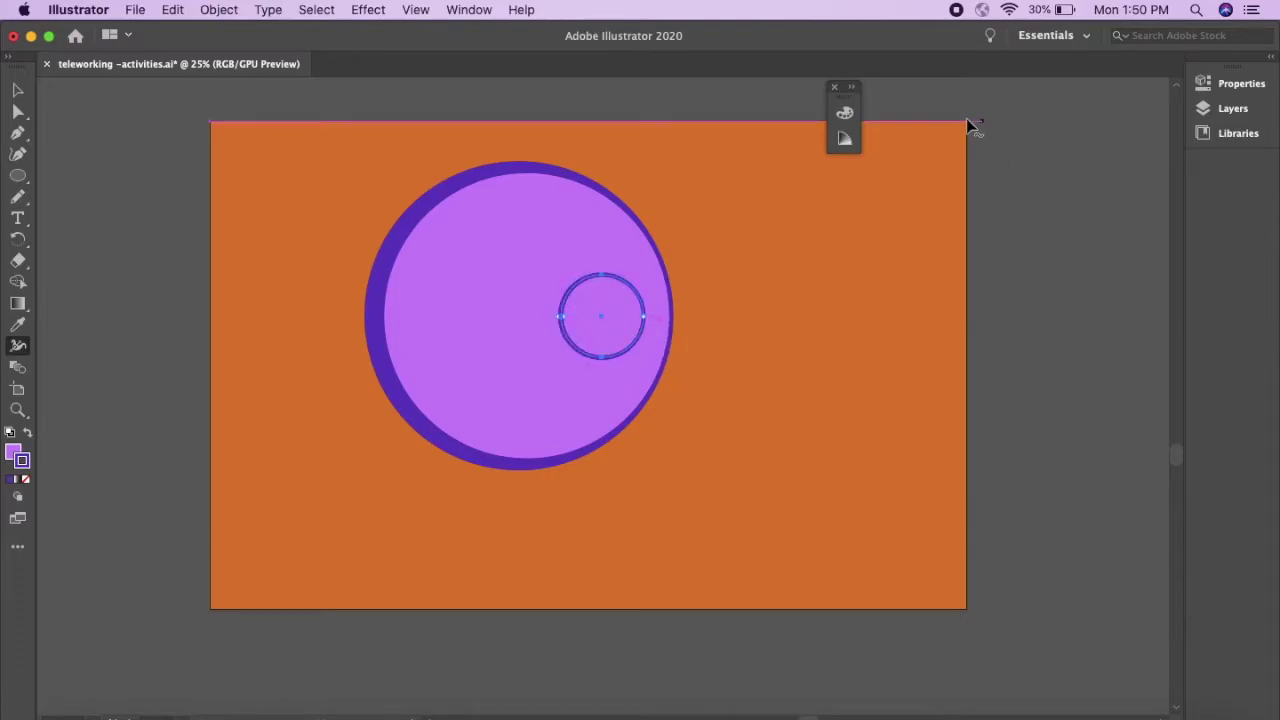
left_click(1230, 132)
left_click(1233, 84)
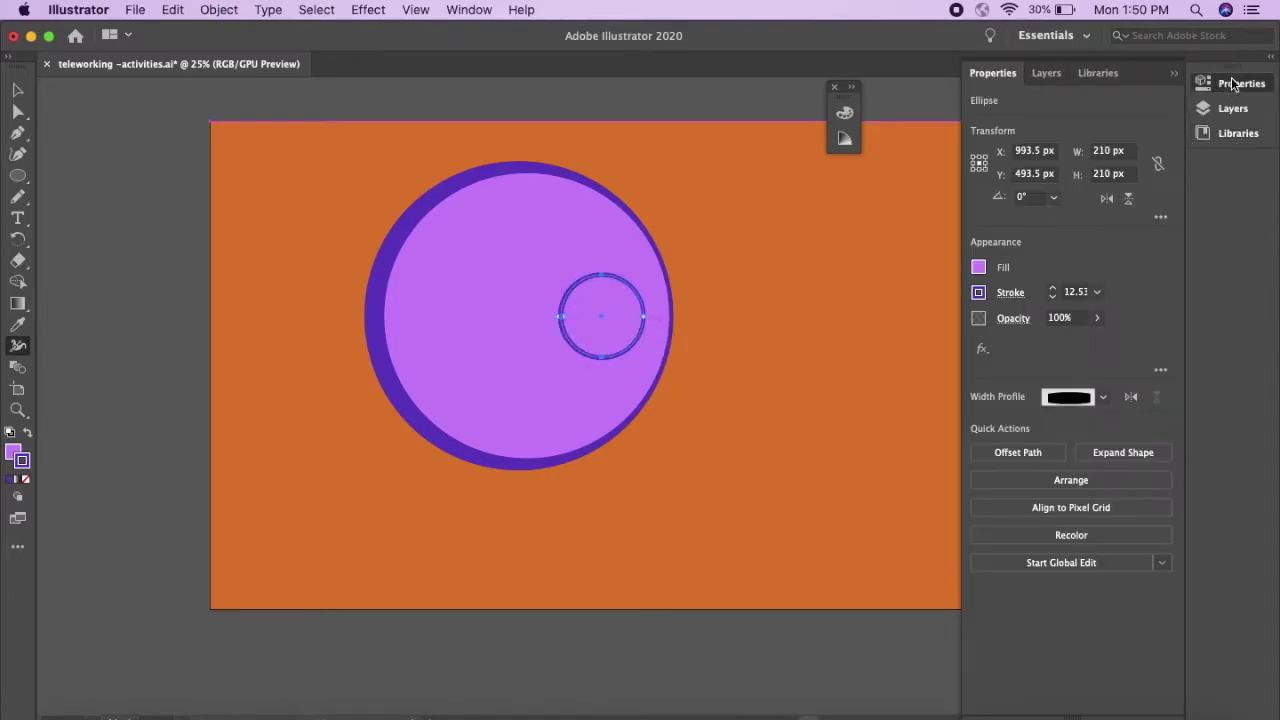
left_click(1052, 296)
left_click(1052, 296)
left_click(1052, 296)
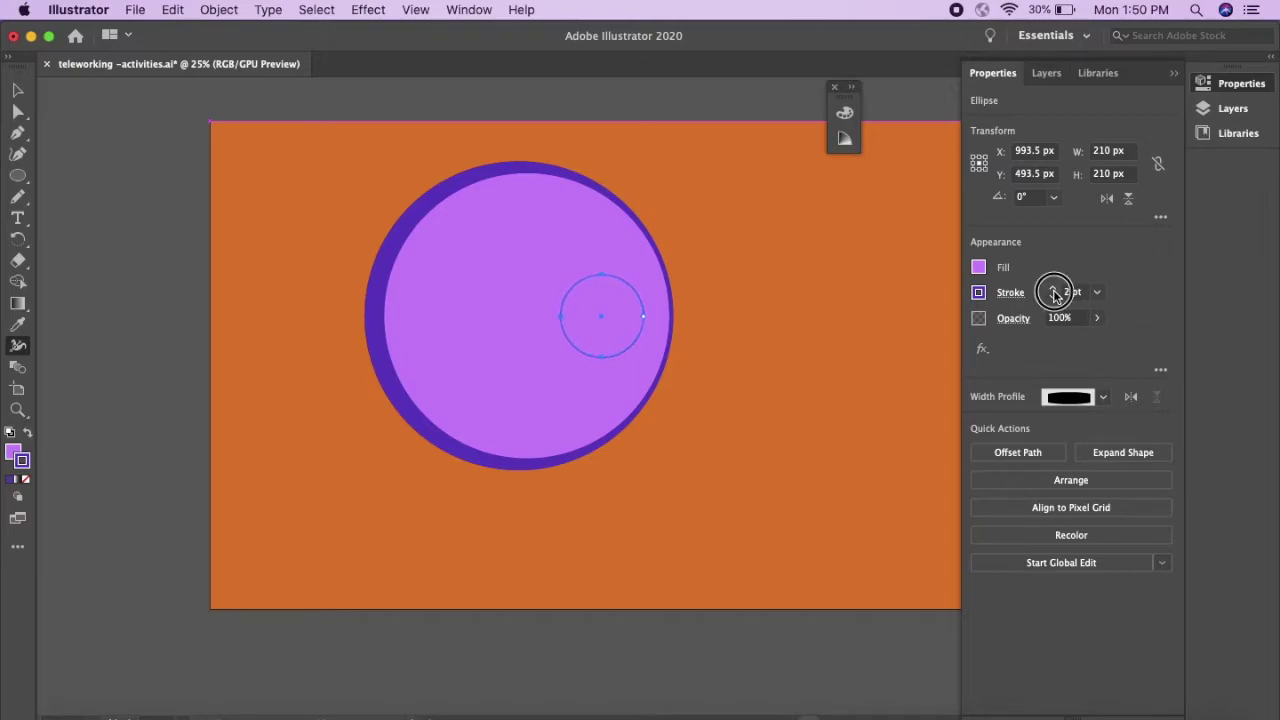
key("v")
left_click(776, 426)
- Select the small and large circles and set the blend spacing to Specified Steps
left_click(578, 351)
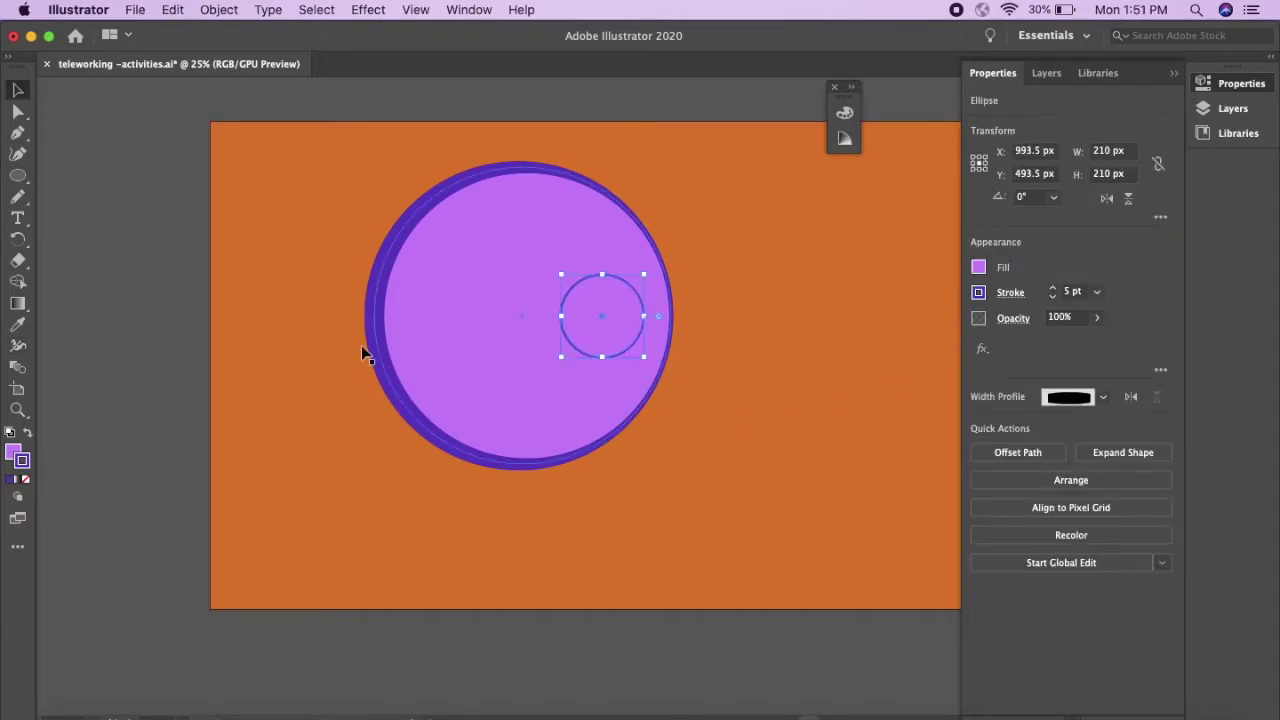
left_click(378, 342, "shift")
left_click(218, 9)
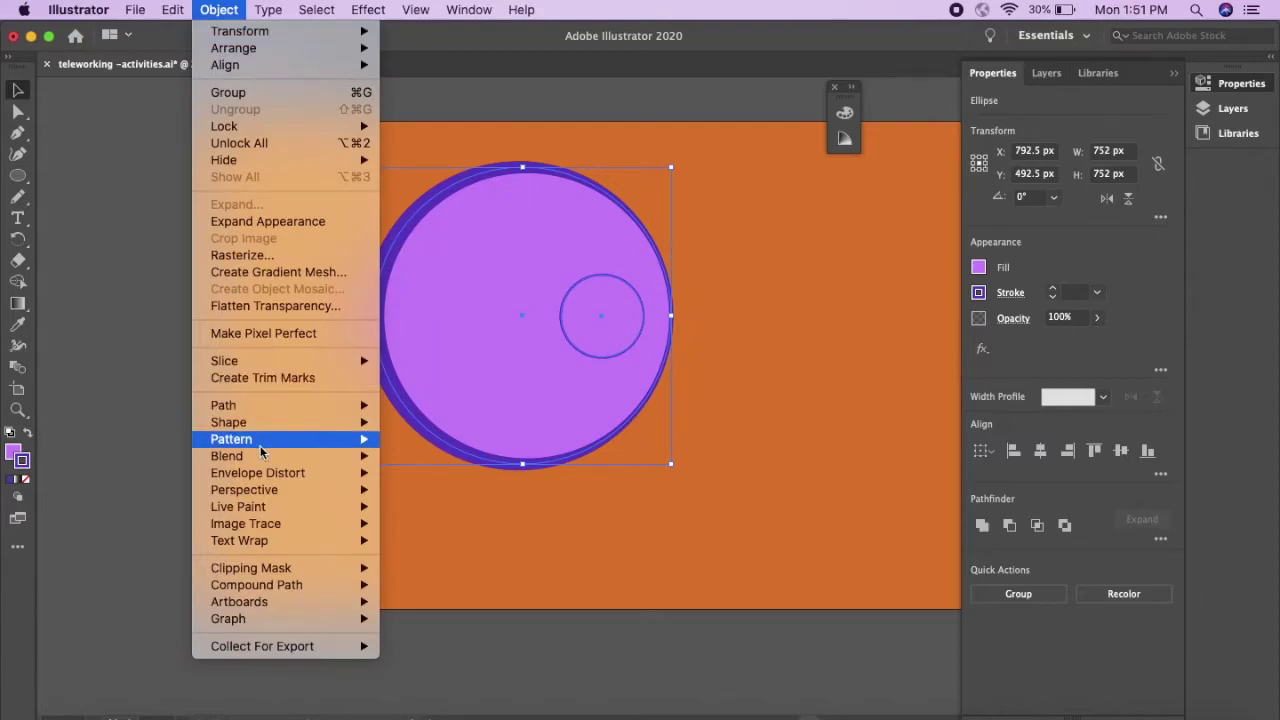
mouse_move(262, 456)
left_click(435, 499)
left_click(656, 334)
left_click(622, 371)
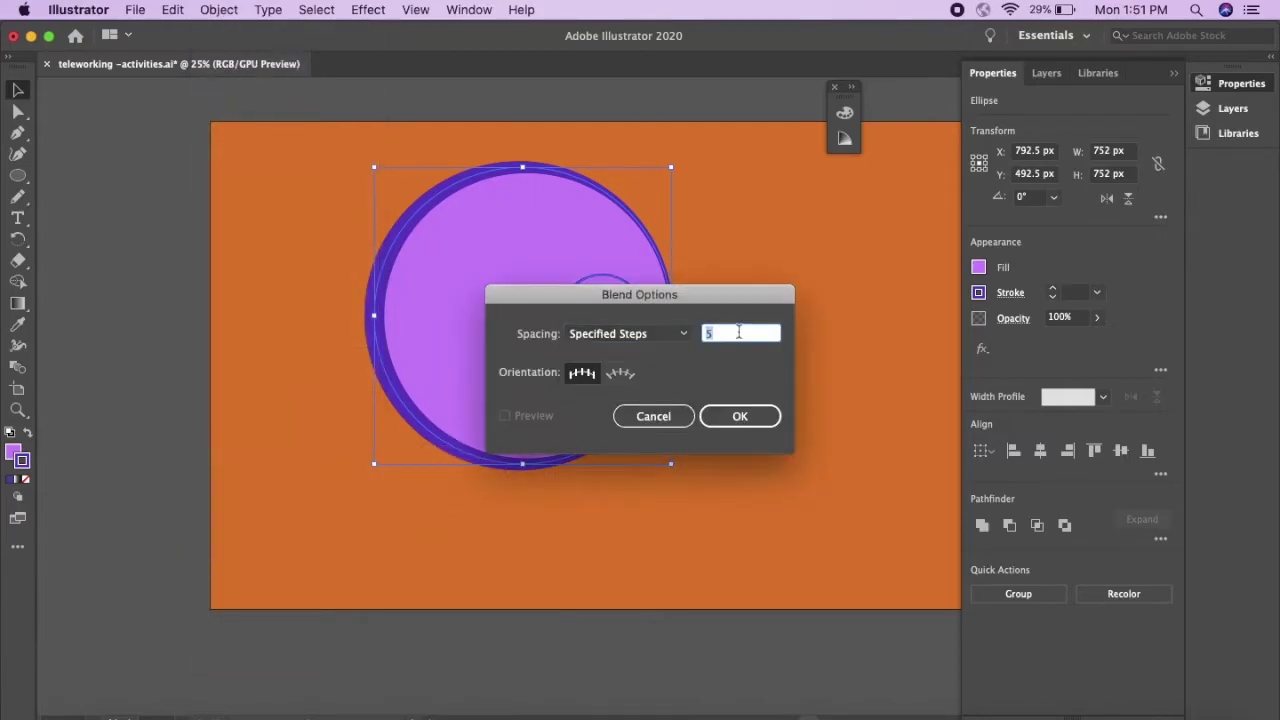
left_click(740, 418)
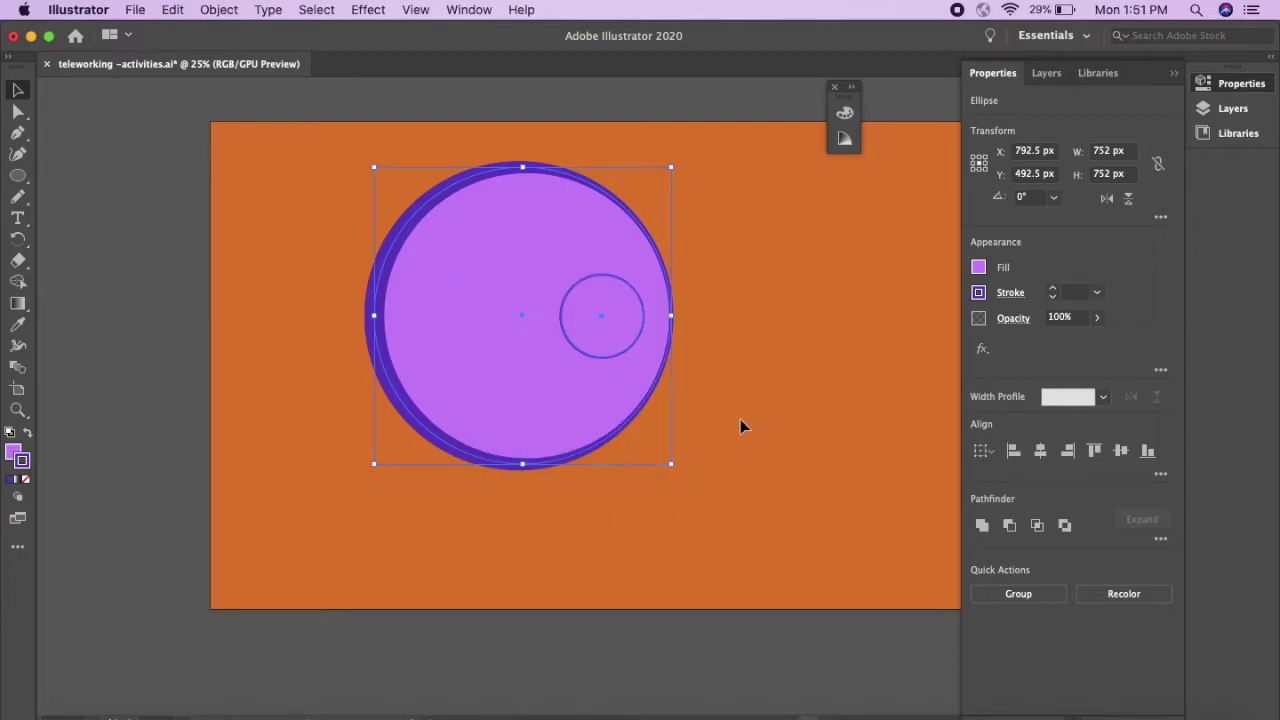
- Make a blend between the two selected purple circles
left_click(220, 9)
mouse_move(350, 456)
left_click(414, 456)
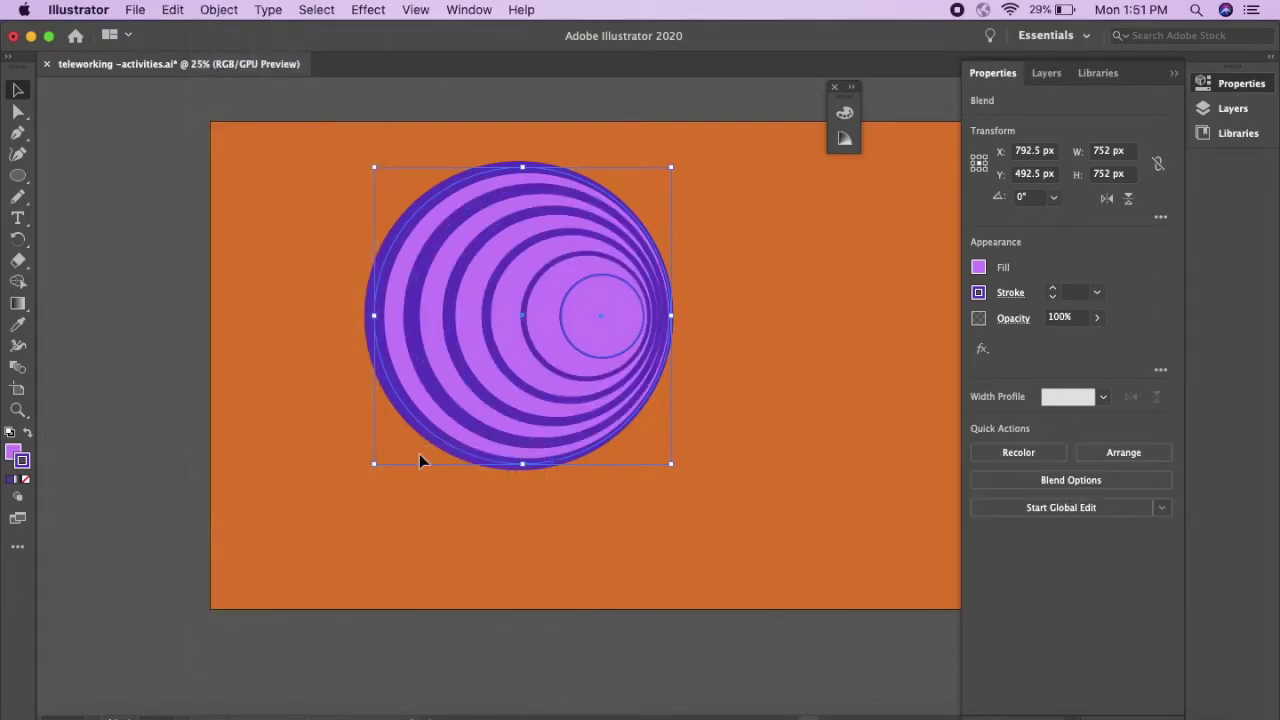
left_click(757, 388)
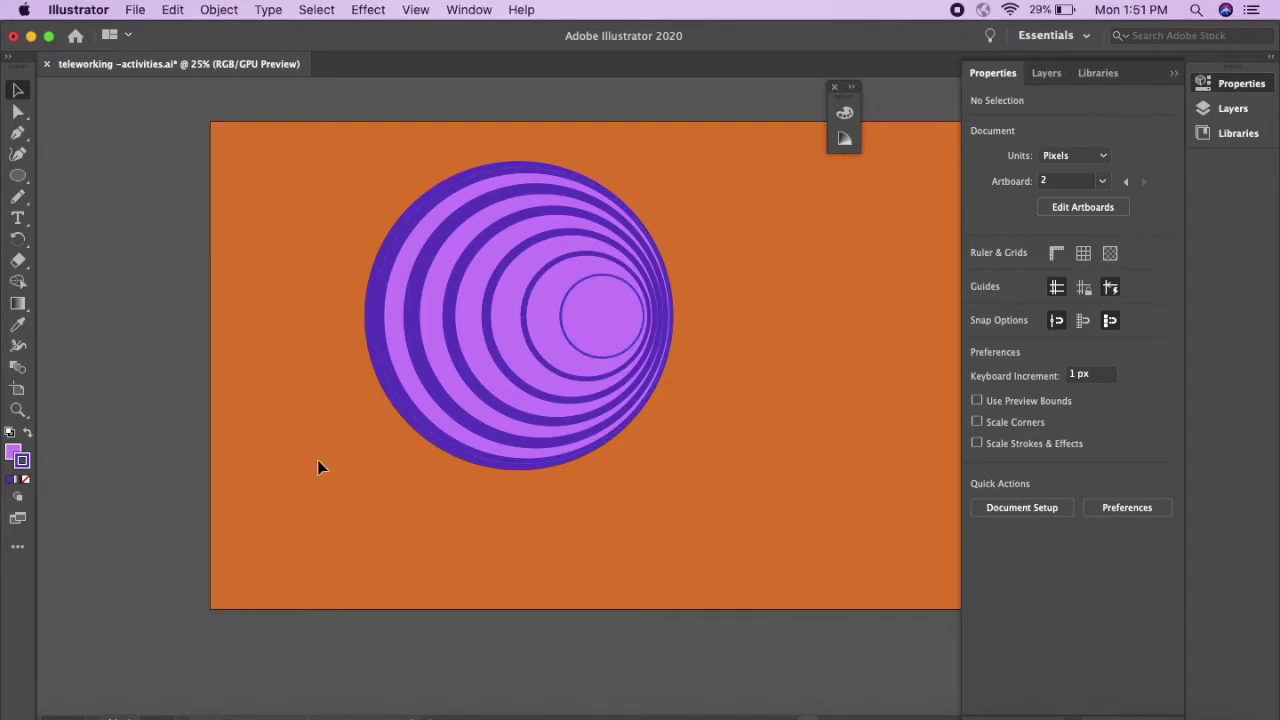
- Delete the blended circles and draw an open three-point peaked path across the lower artboard with the Pen tool
left_click(619, 432)
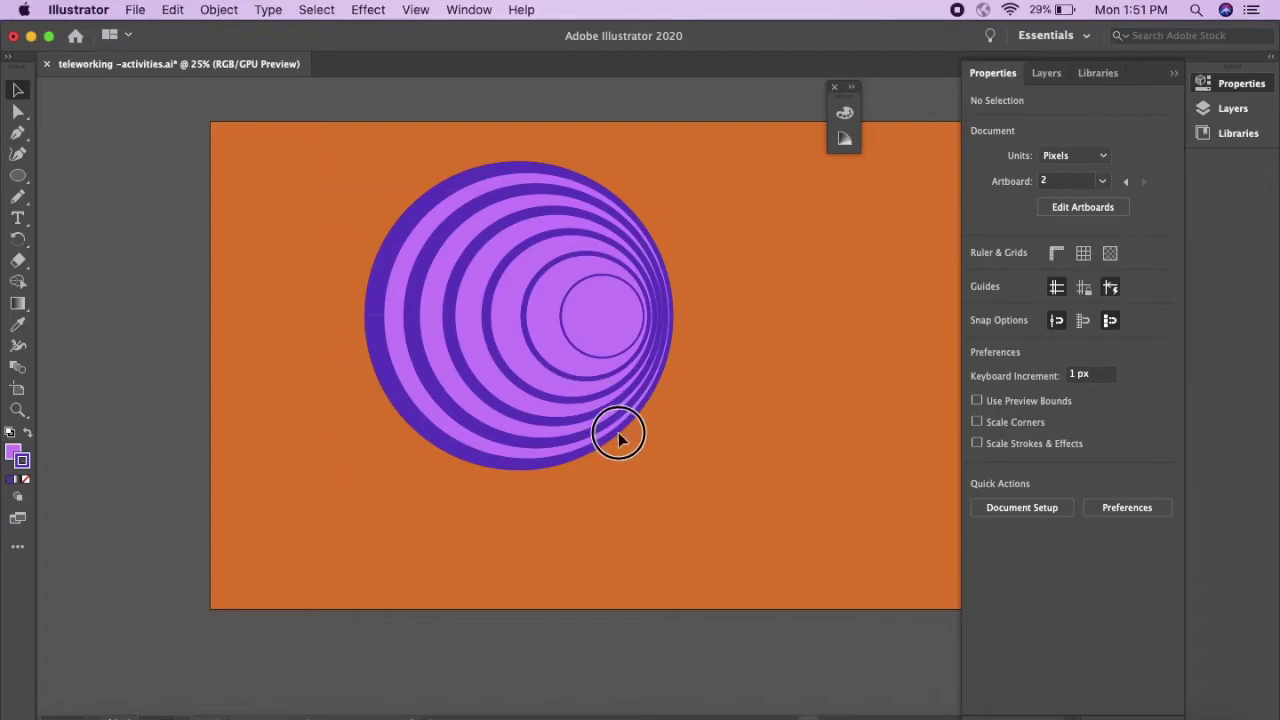
key("Delete")
key("p")
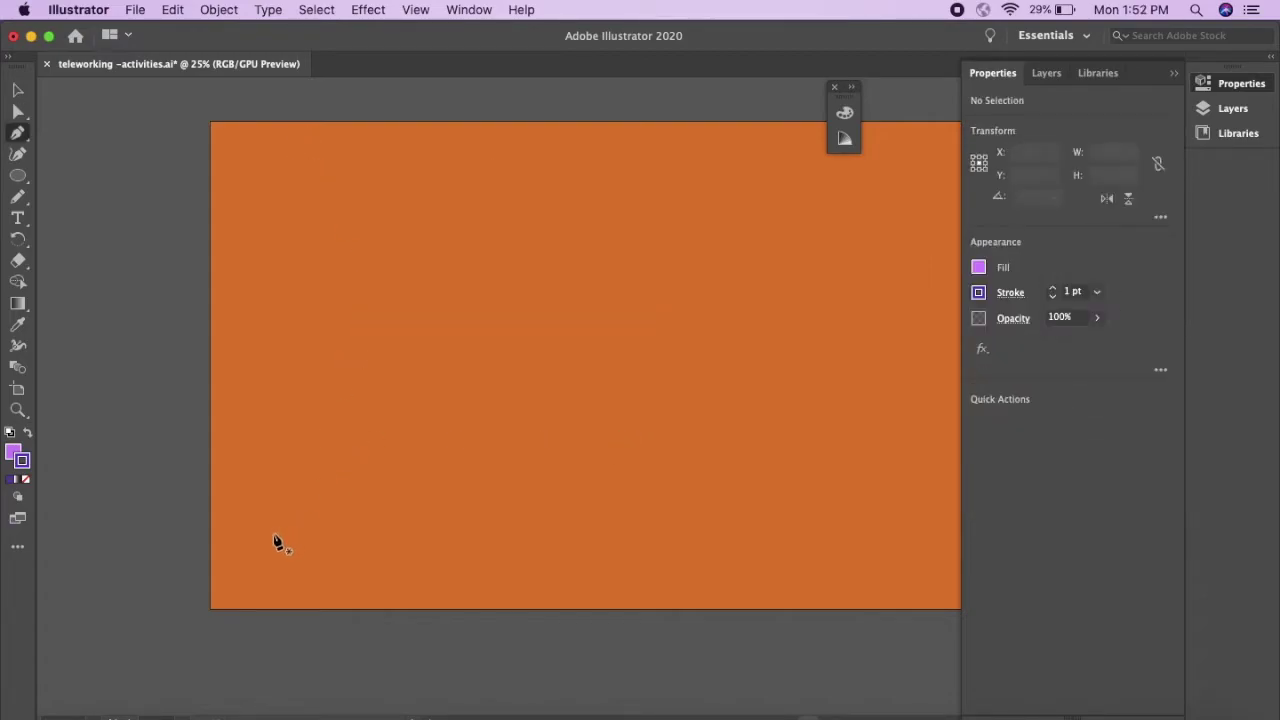
left_click(260, 540)
left_click(694, 366)
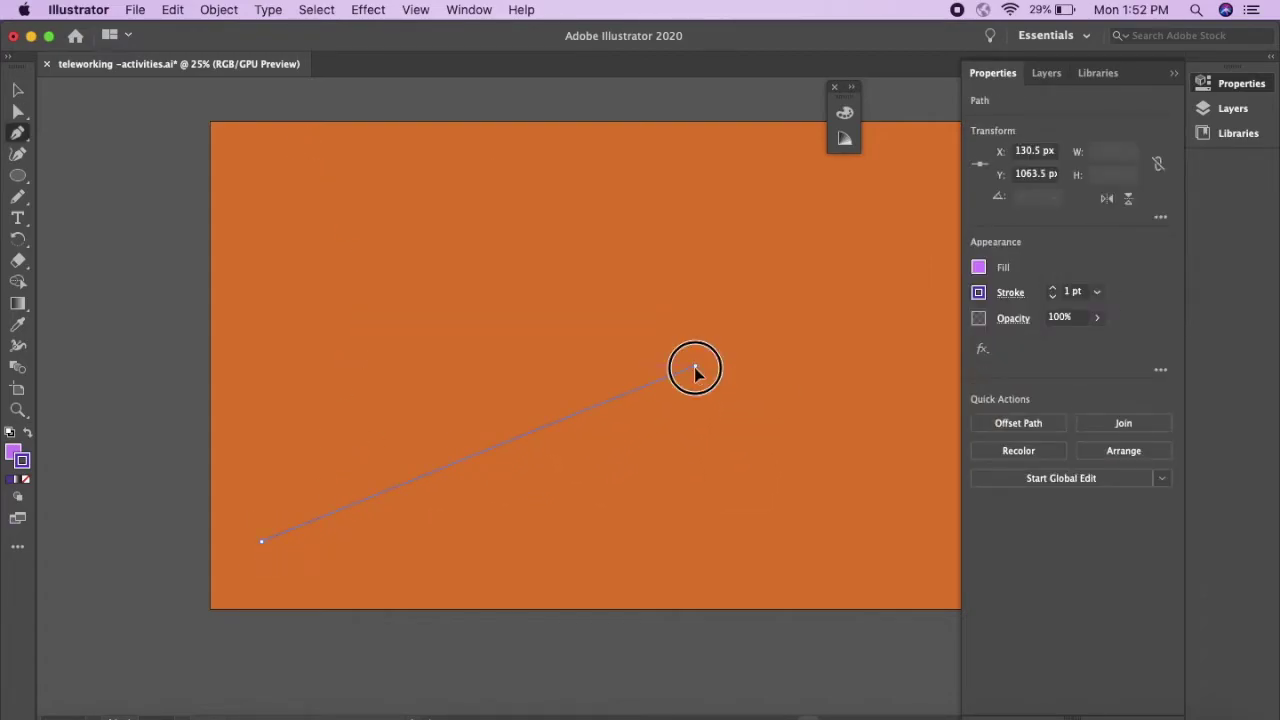
left_click(941, 542)
key("v")
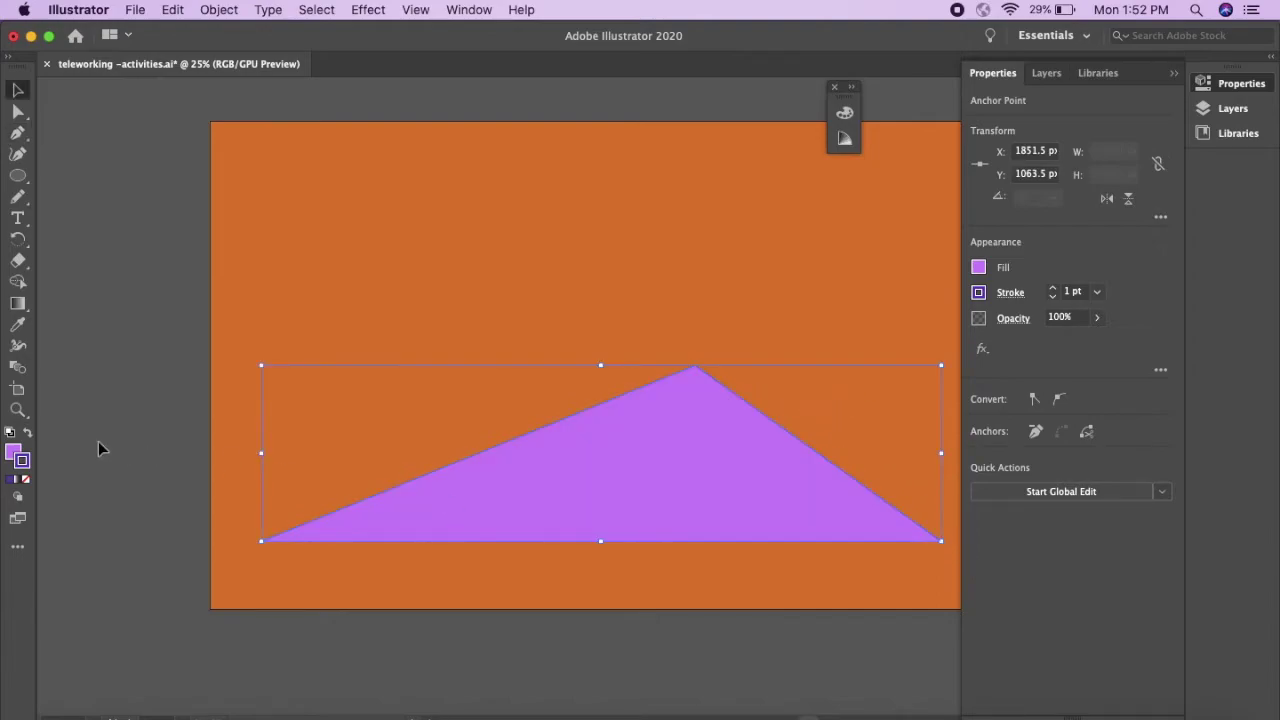
- Remove the peaked path's fill and set its stroke weight to 2 pt
left_click(14, 450)
key("slash")
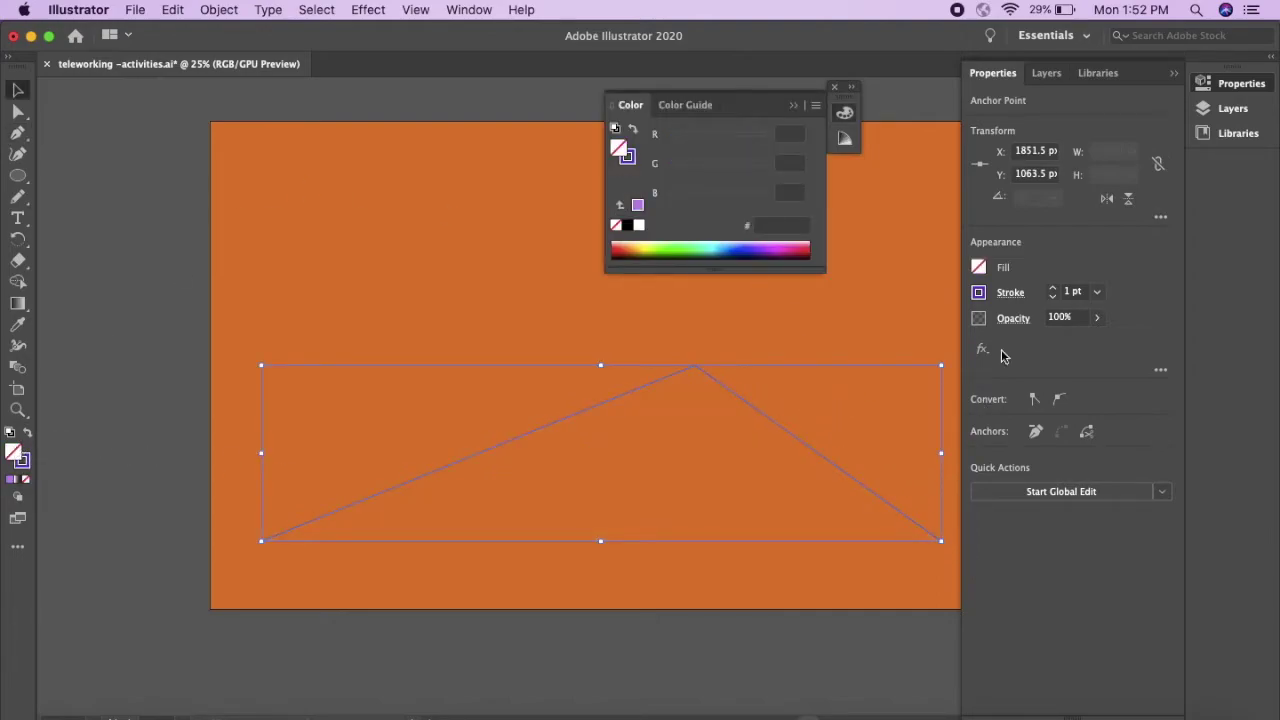
left_click(458, 283)
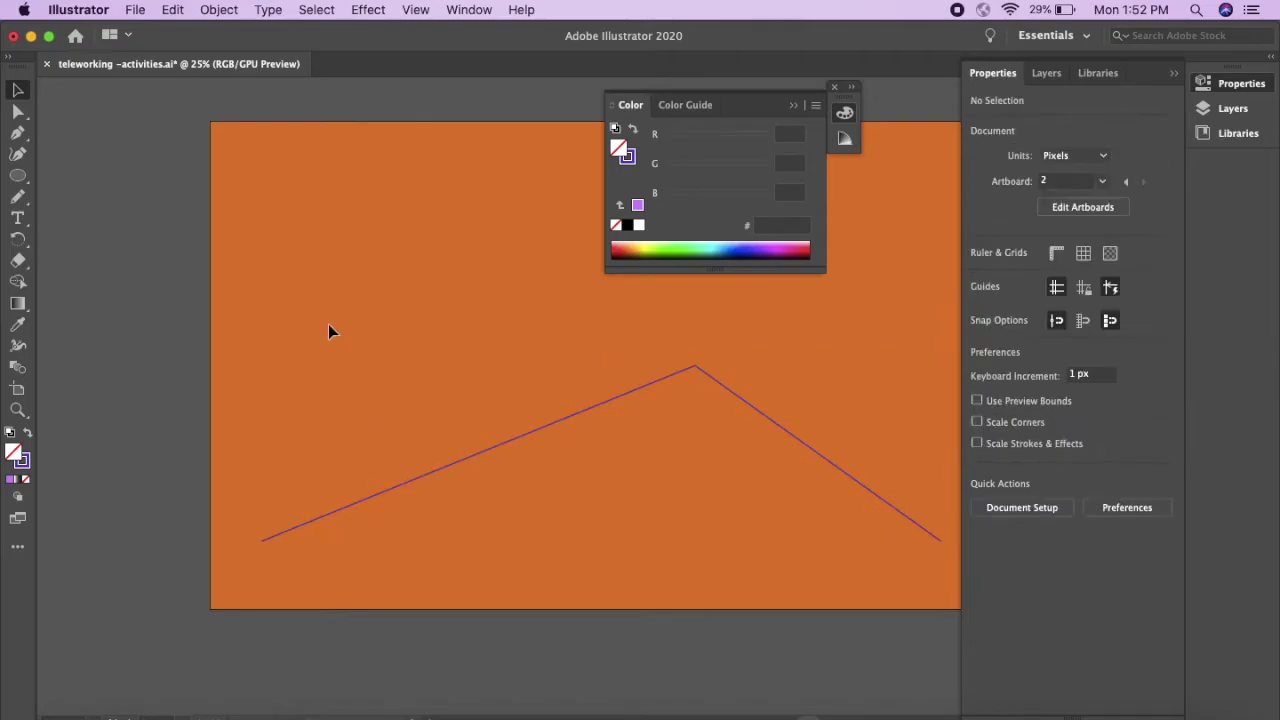
left_click(834, 87)
- Draw an open three-point path across the artboard above the peaked path with the Pen tool and select both paths
key("p")
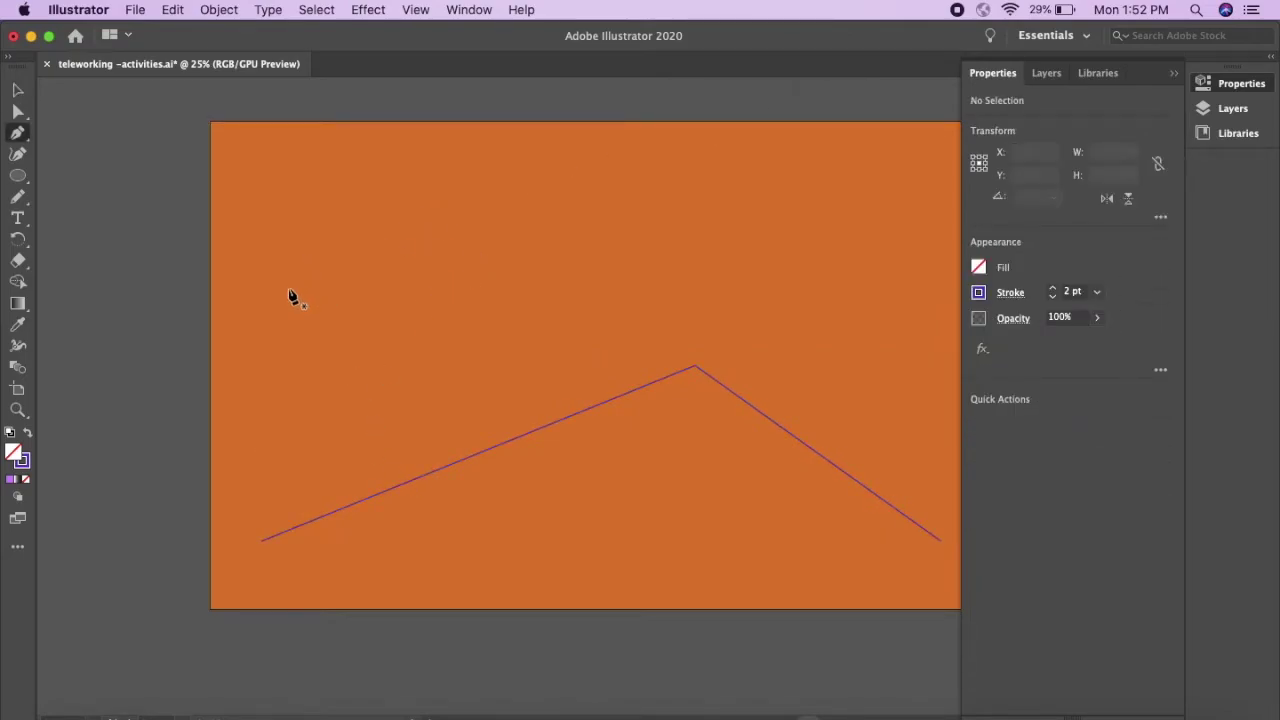
left_click(277, 307)
left_click(681, 292)
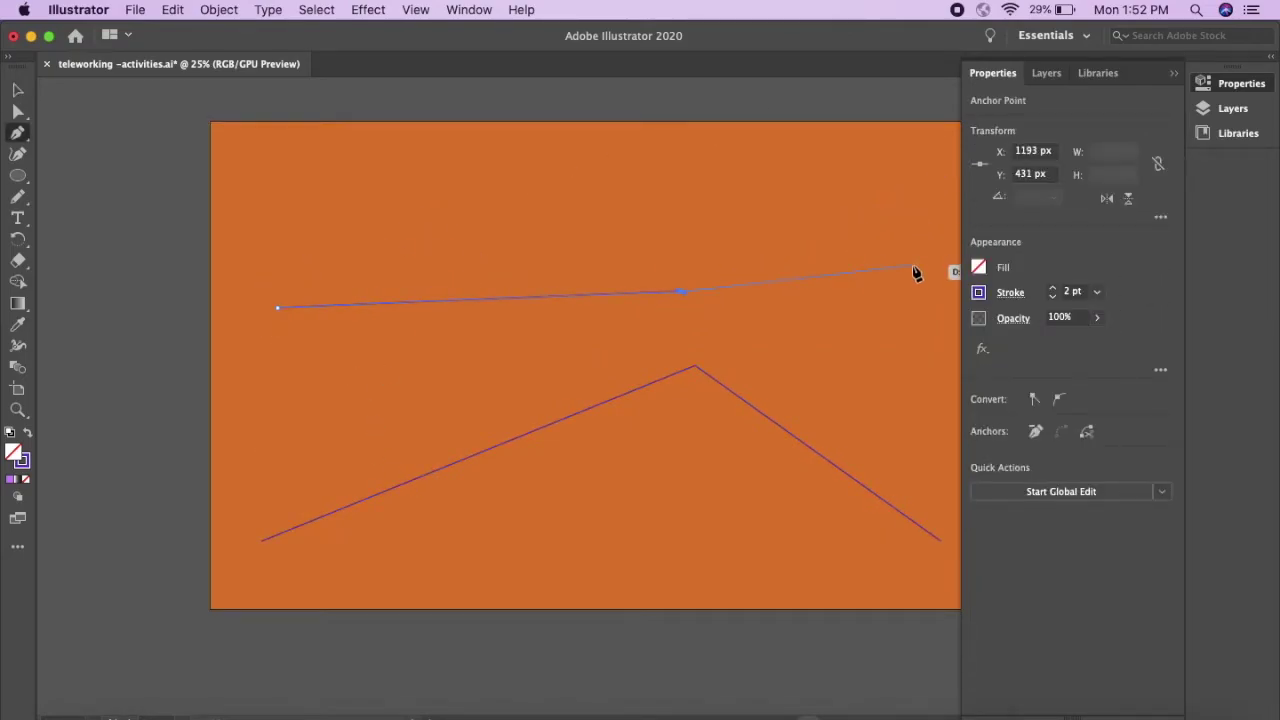
left_click(945, 228)
key("v")
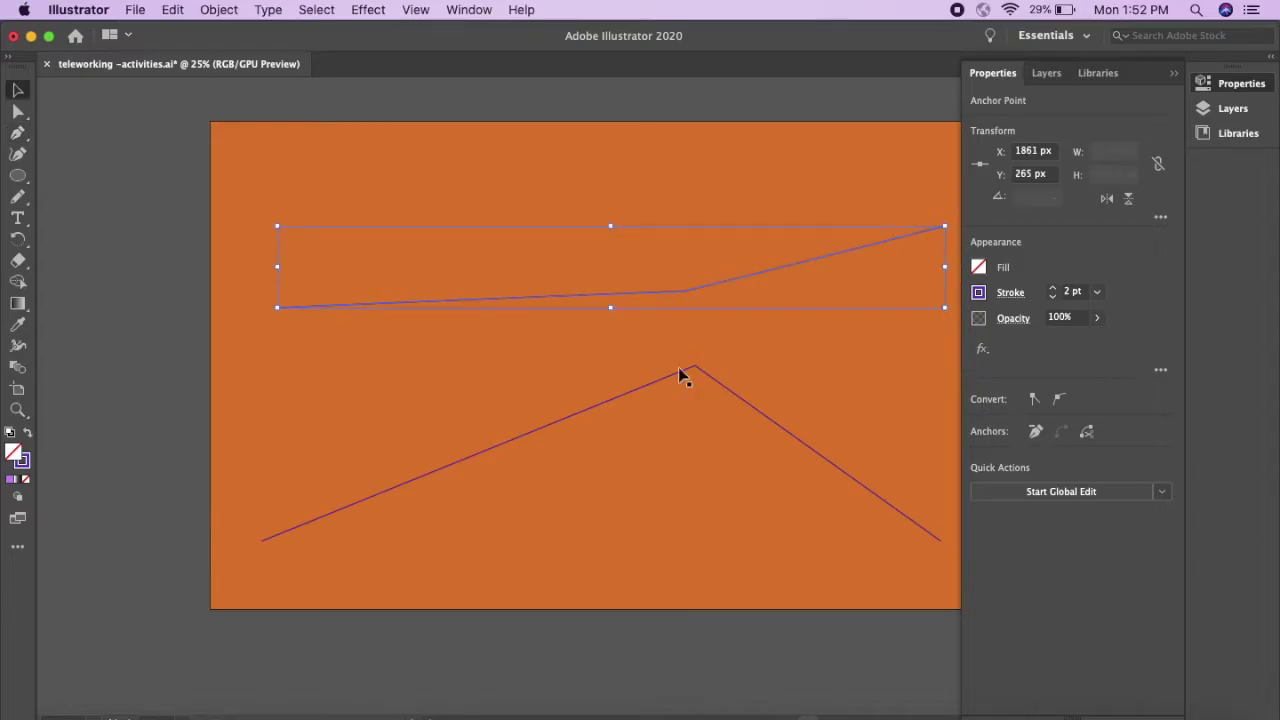
left_click(625, 394, "shift")
- Try blending the two selected paths with the current spacing, and undo that blend
left_click(219, 9)
mouse_move(238, 456)
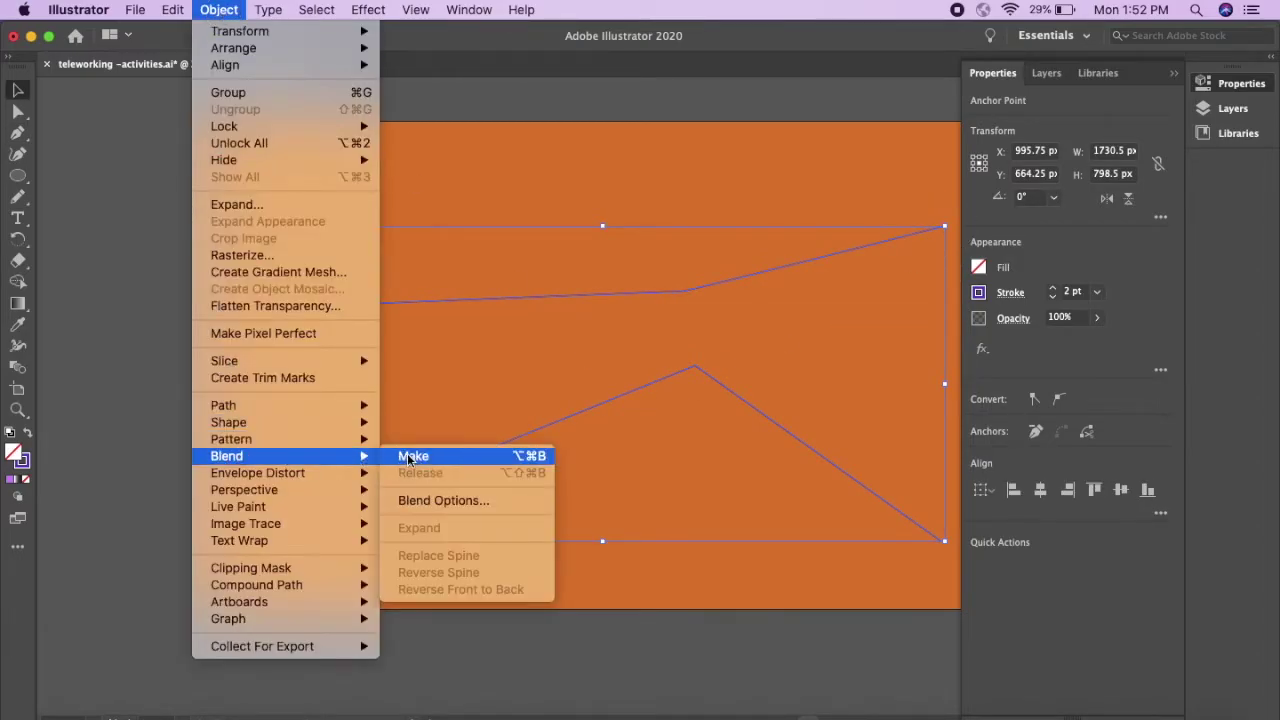
left_click(413, 456)
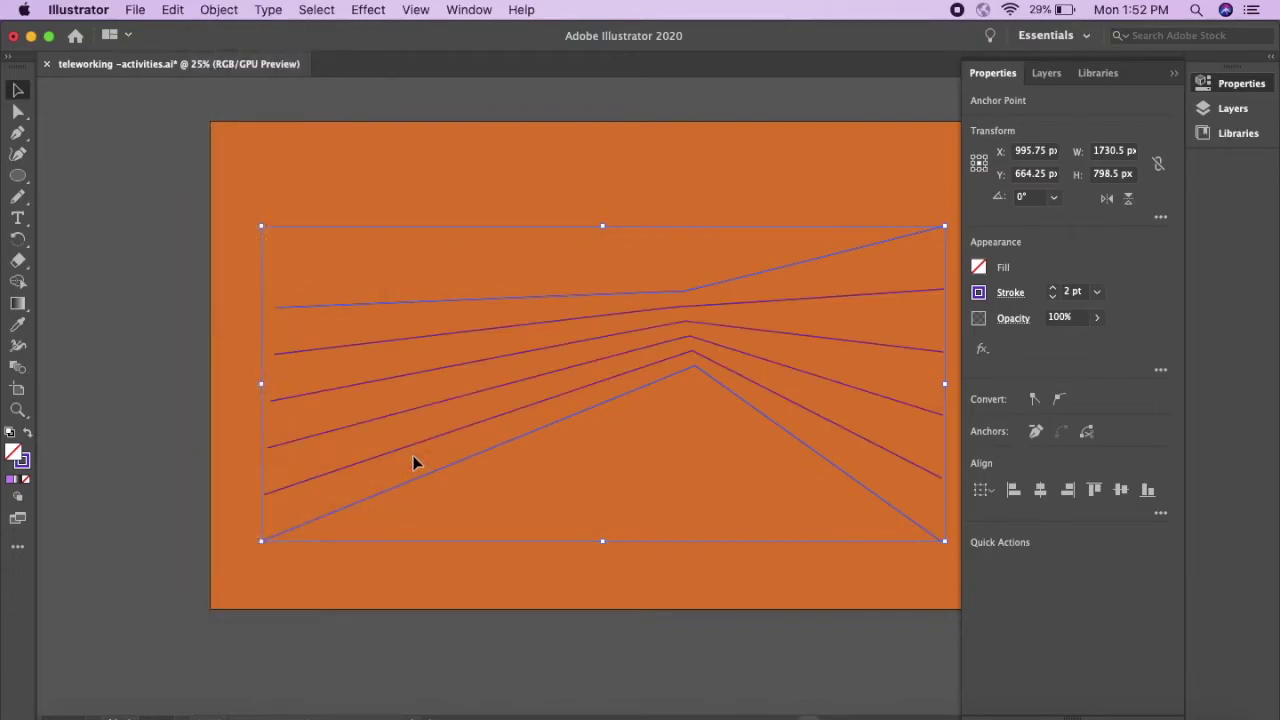
key("super+z")
- Set the blend spacing for the two selected paths to Specified Distance
left_click(219, 9)
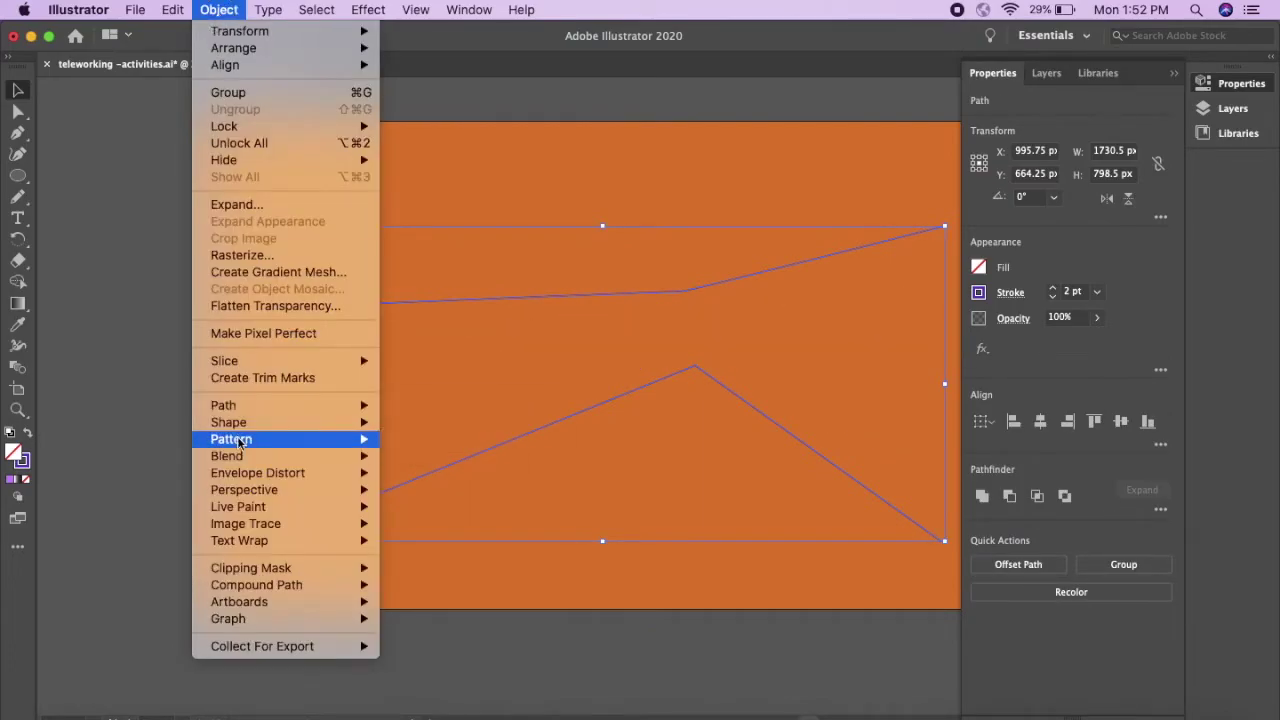
mouse_move(240, 456)
left_click(454, 512)
left_click(680, 334)
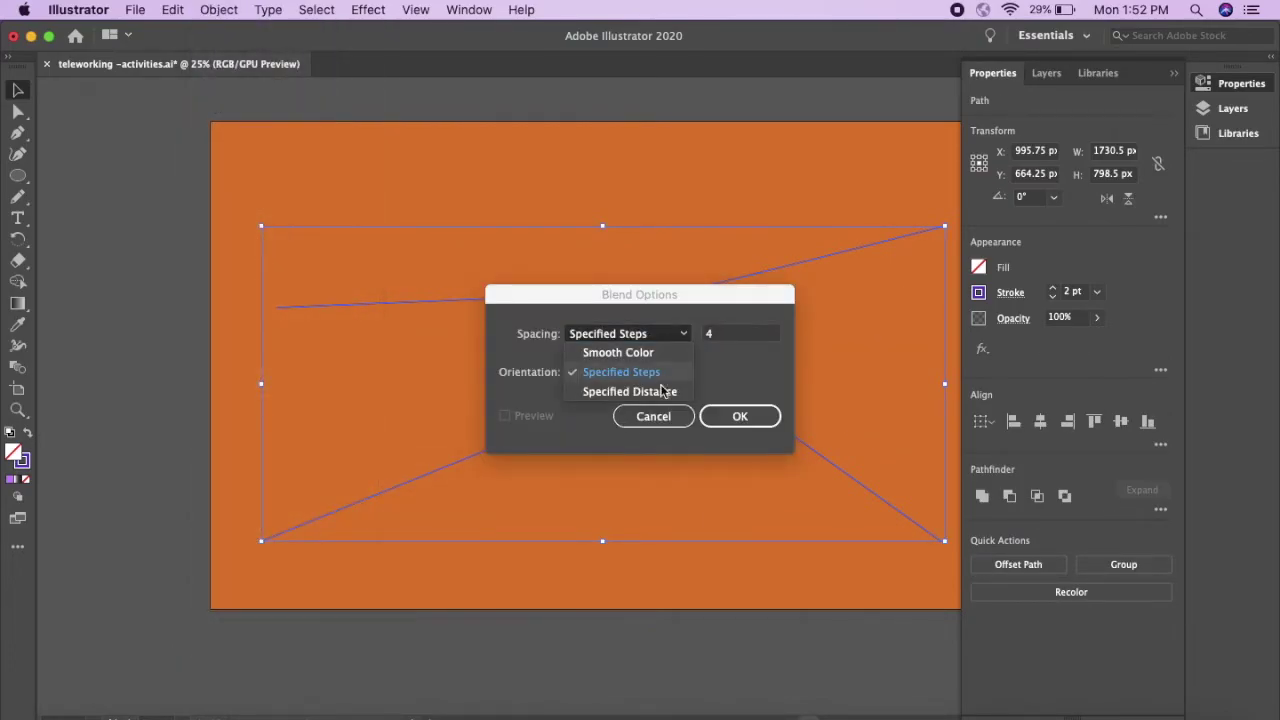
left_click(668, 389)
left_click(738, 417)
- Make a blend between the two selected open paths and deselect it
left_click(219, 9)
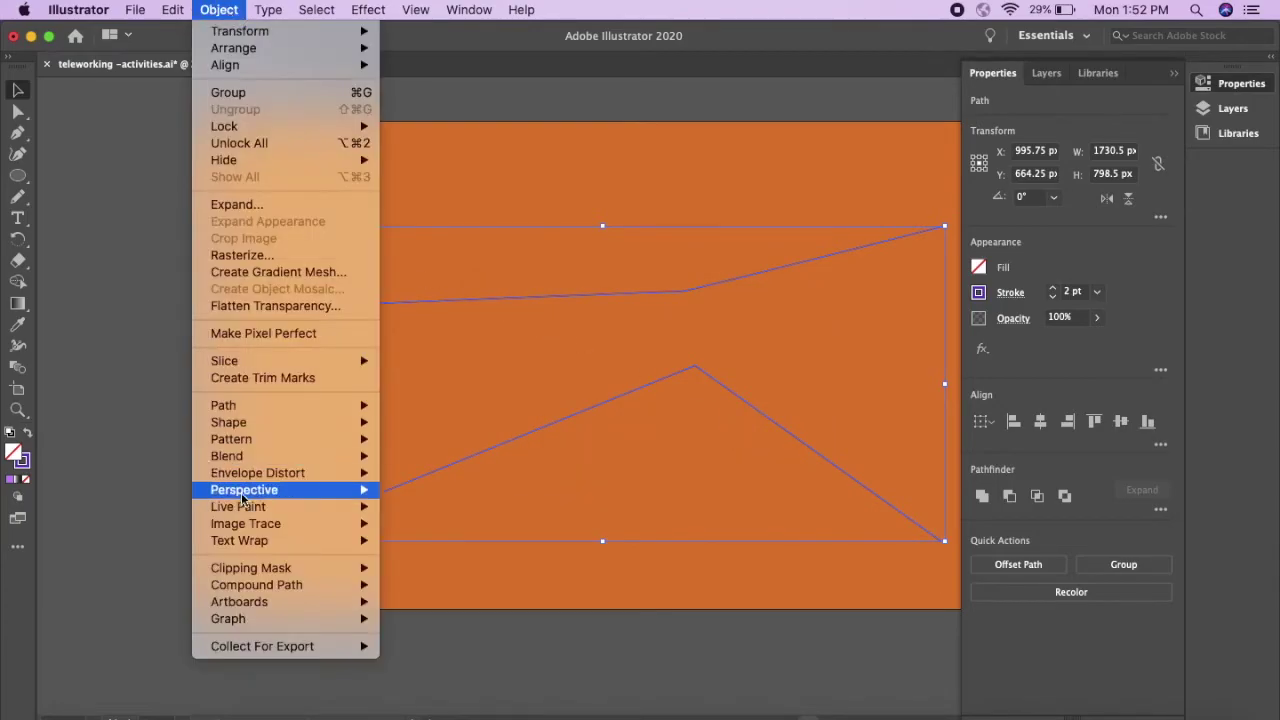
mouse_move(257, 452)
left_click(400, 458)
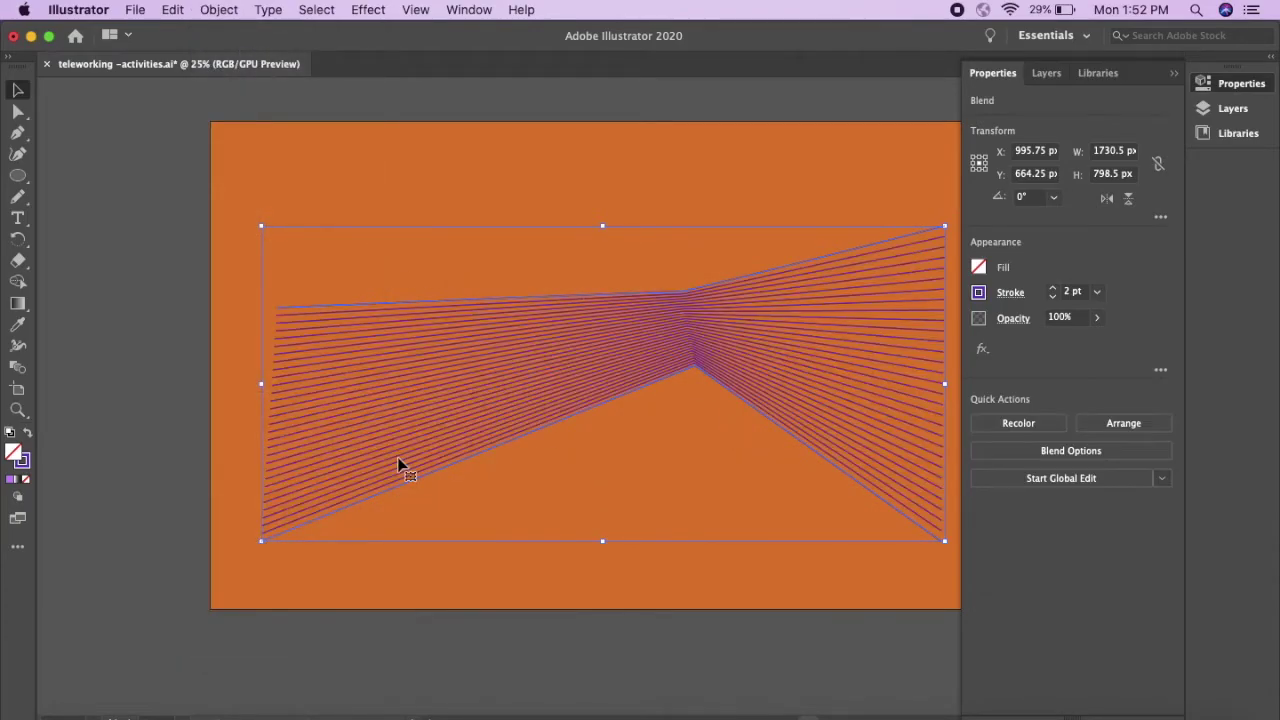
left_click(269, 155)
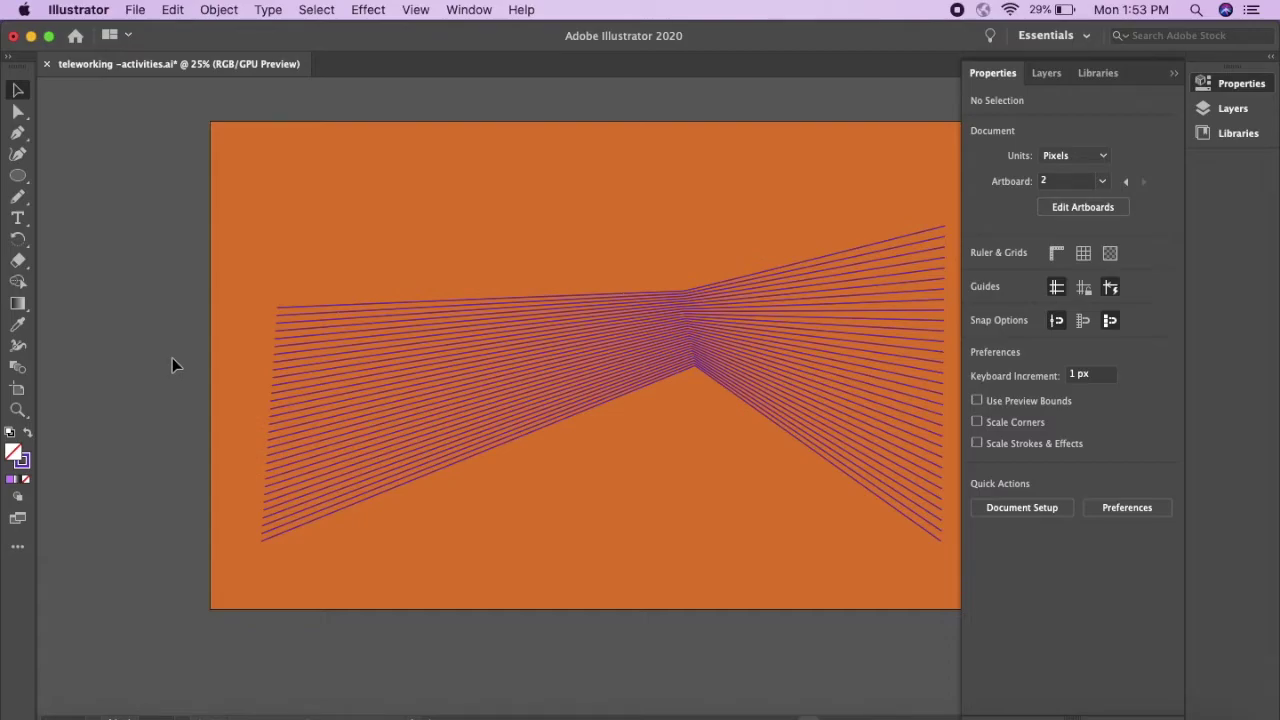
- Delete the blended lines and draw an unfilled ellipse about 213 × 236 px on the orange background
left_click(415, 478)
key("Delete")
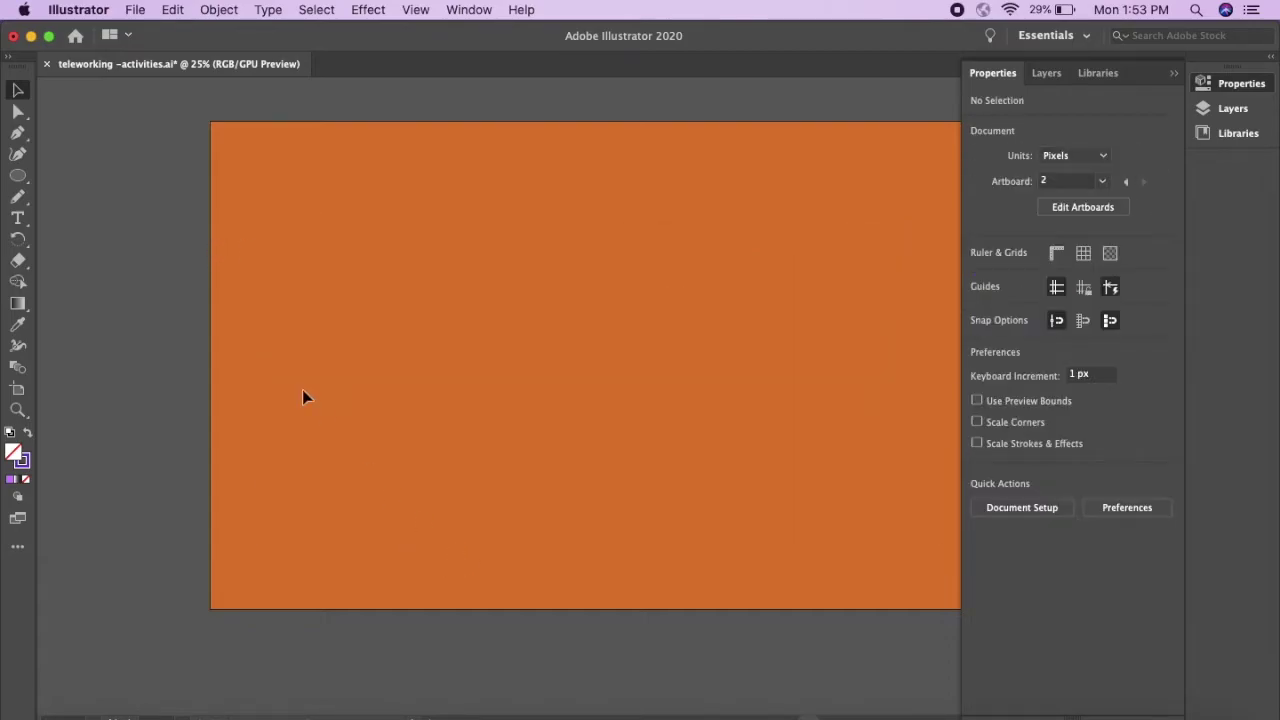
key("l")
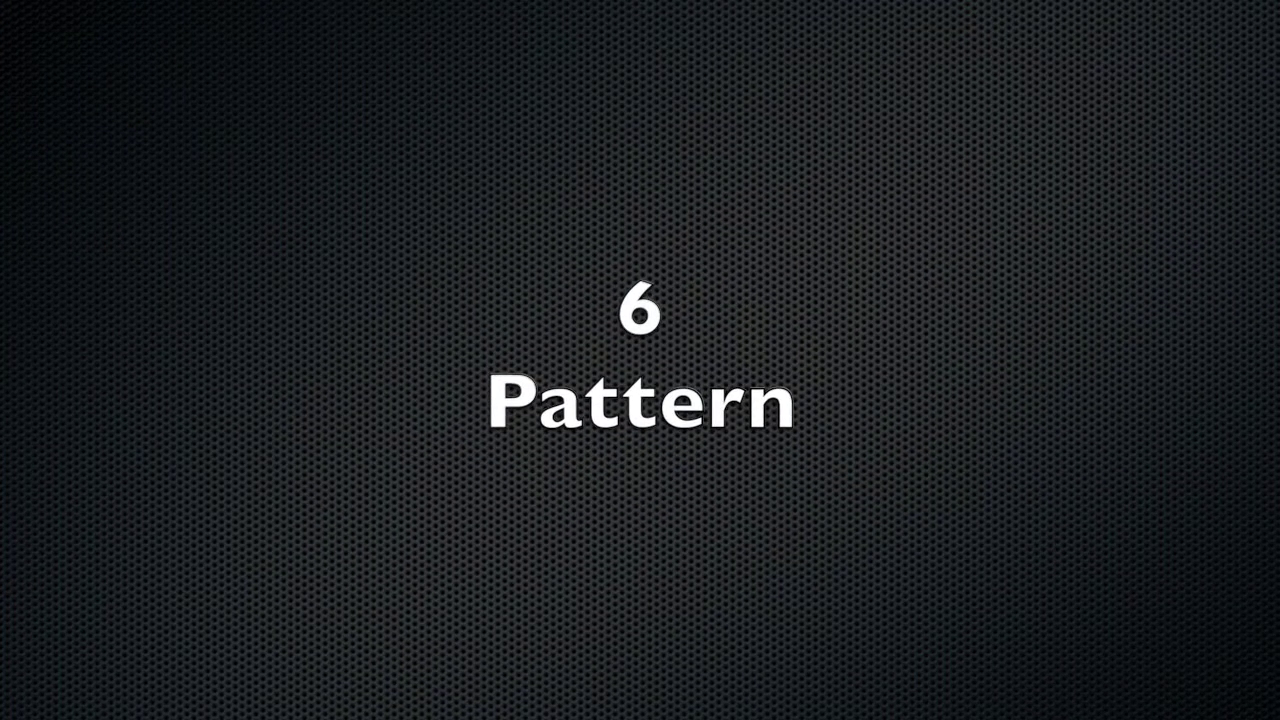
left_click_drag(312, 265, 397, 357)
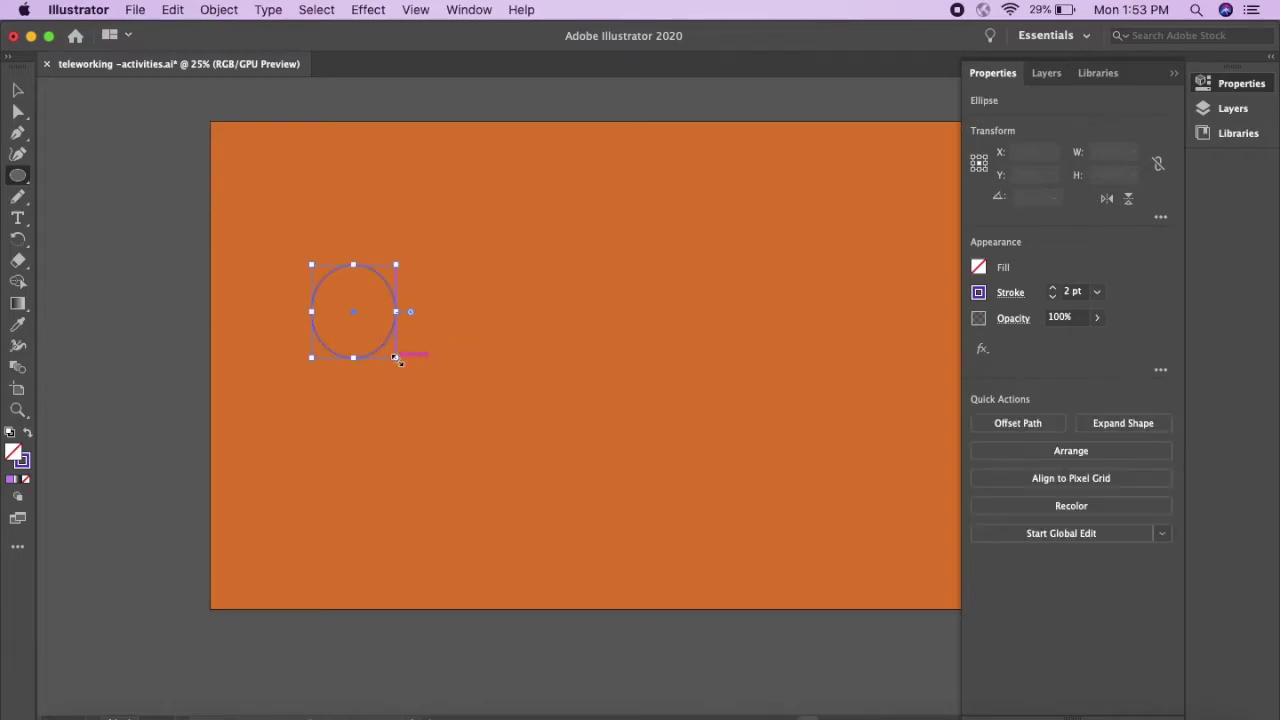
- Thicken the ellipse's stroke at its left anchor with the Width tool, leaving the ellipse selected
left_click(22, 353)
left_click_drag(309, 311, 318, 318)
key("v")
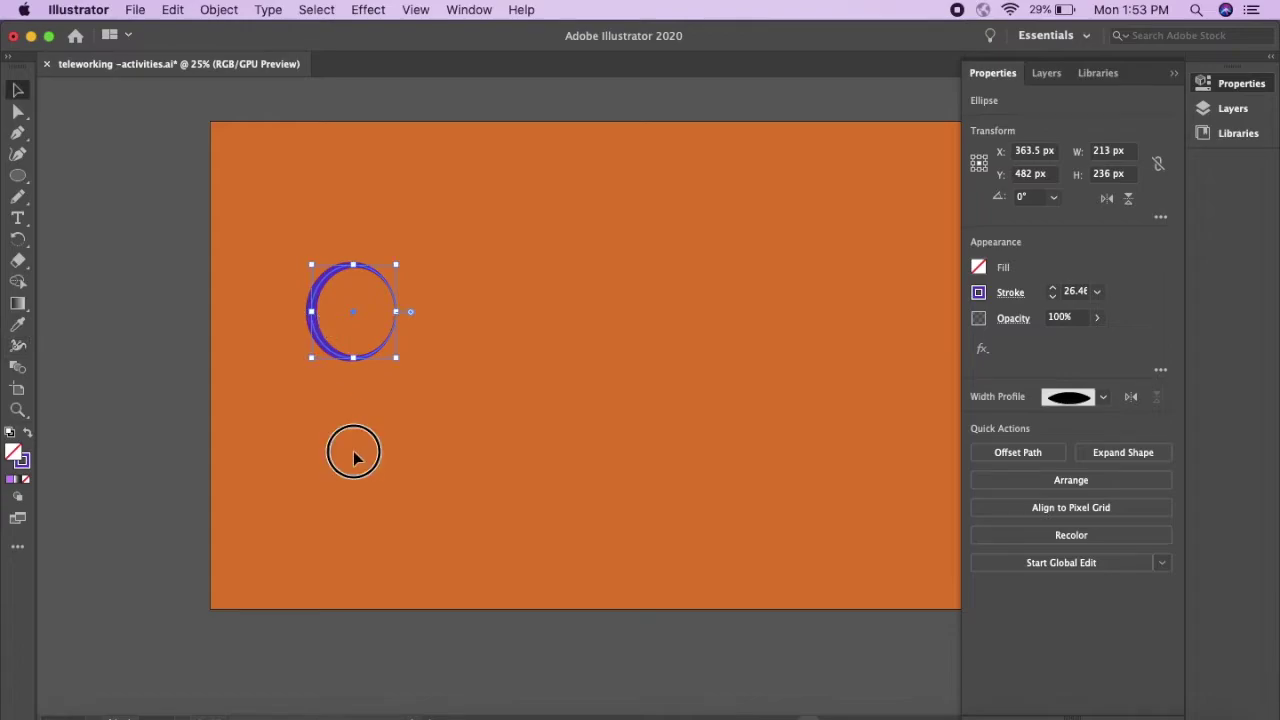
left_click(353, 451)
left_click(327, 353)
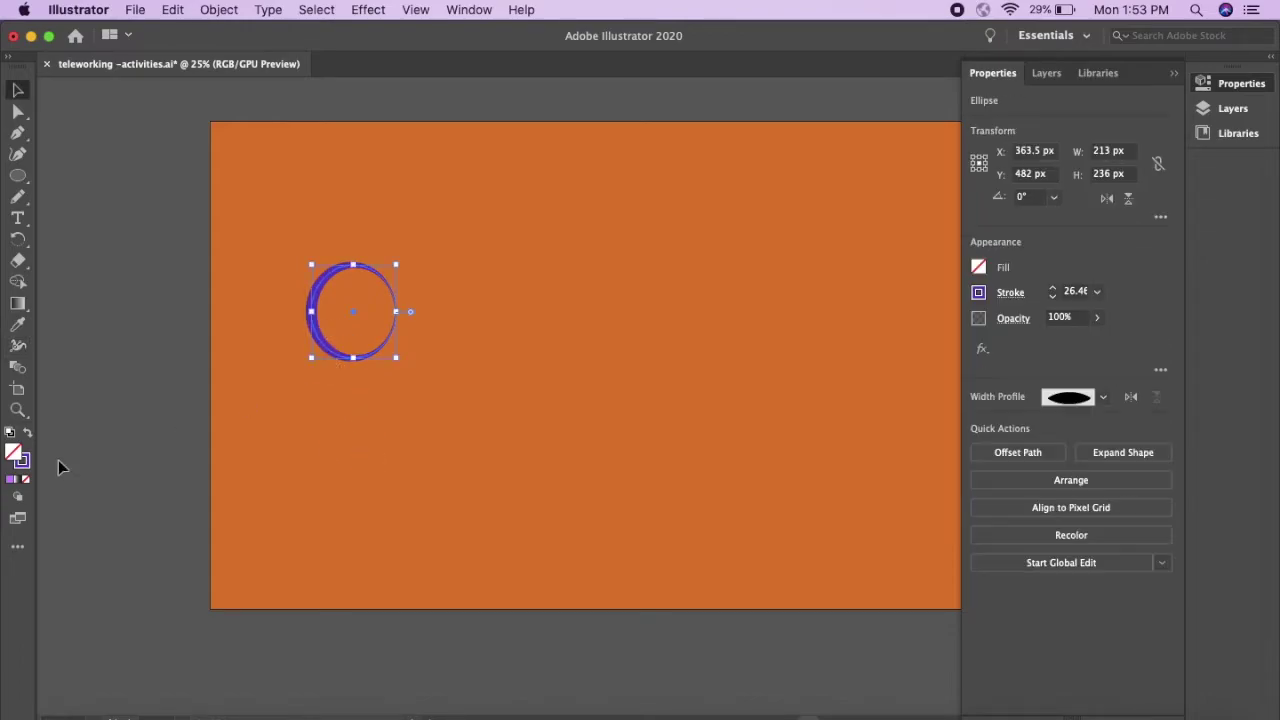
- Fill the ellipse with light purple (d7c9f4) and deselect it
double_click(22, 459)
left_click(220, 469)
left_click(604, 467)
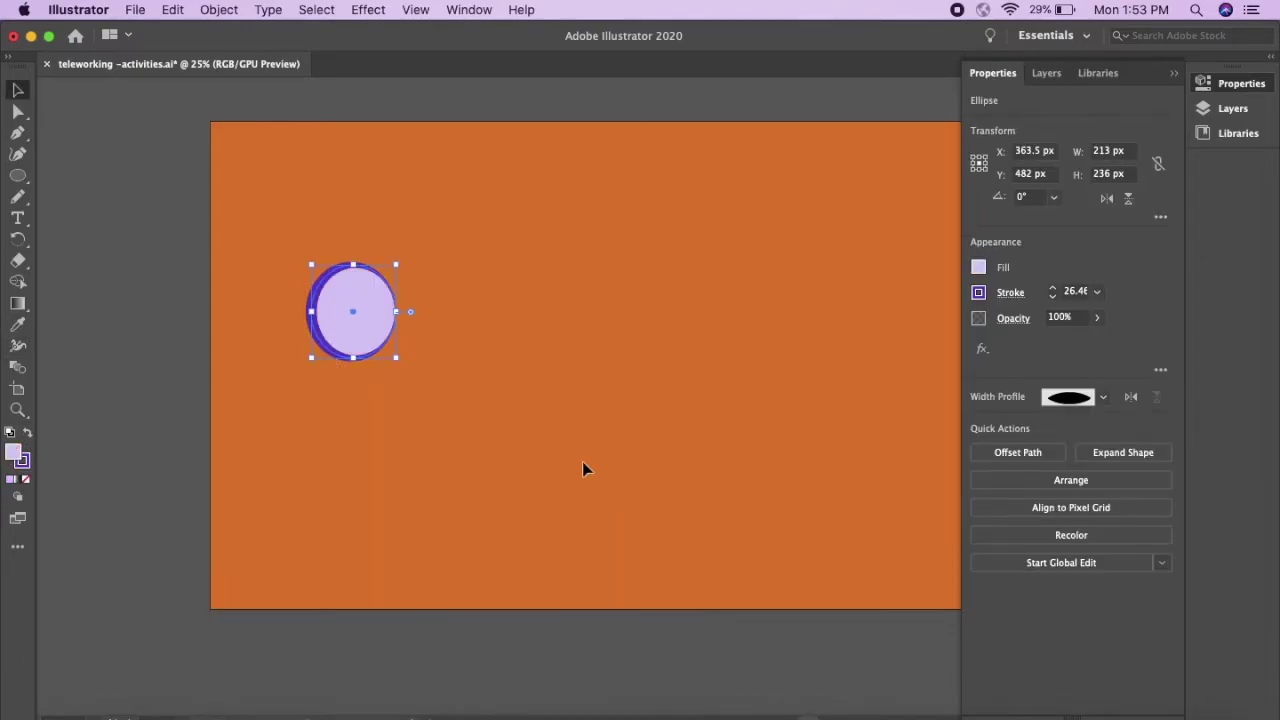
left_click(333, 478)
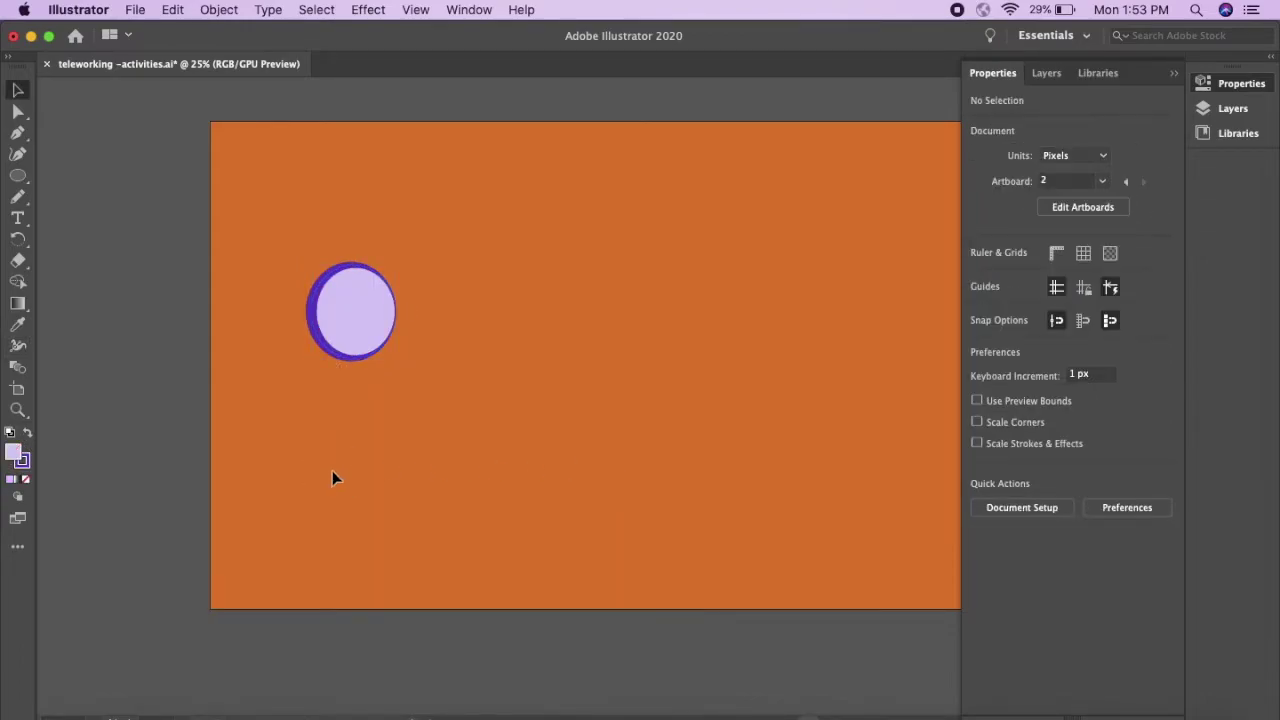
- Scale the ellipse down to about 95 × 106 px and keep it selected
left_click(346, 283)
left_click_drag(306, 260, 343, 316)
left_click(386, 365)
left_click(375, 337)
left_click(219, 9)
mouse_move(255, 439)
key("Escape")
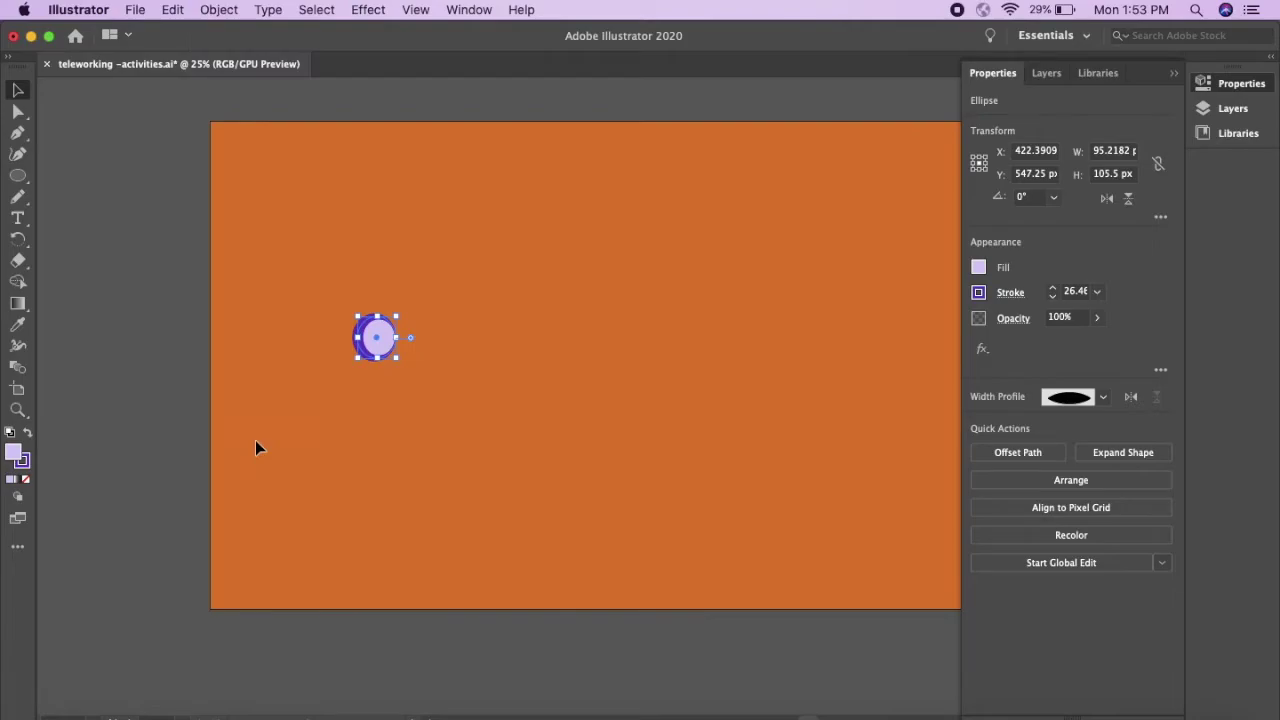
- Make a new pattern from the selected small ellipse and accept the notice
left_click(219, 9)
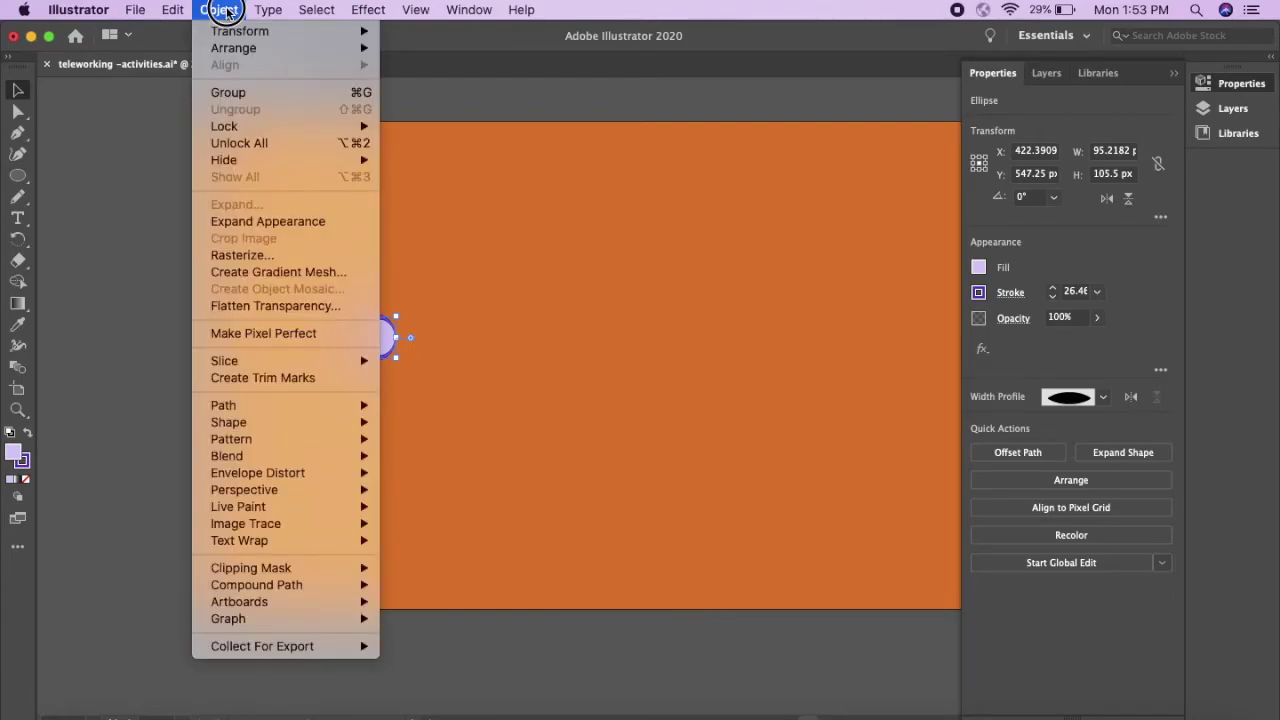
mouse_move(300, 439)
left_click(418, 439)
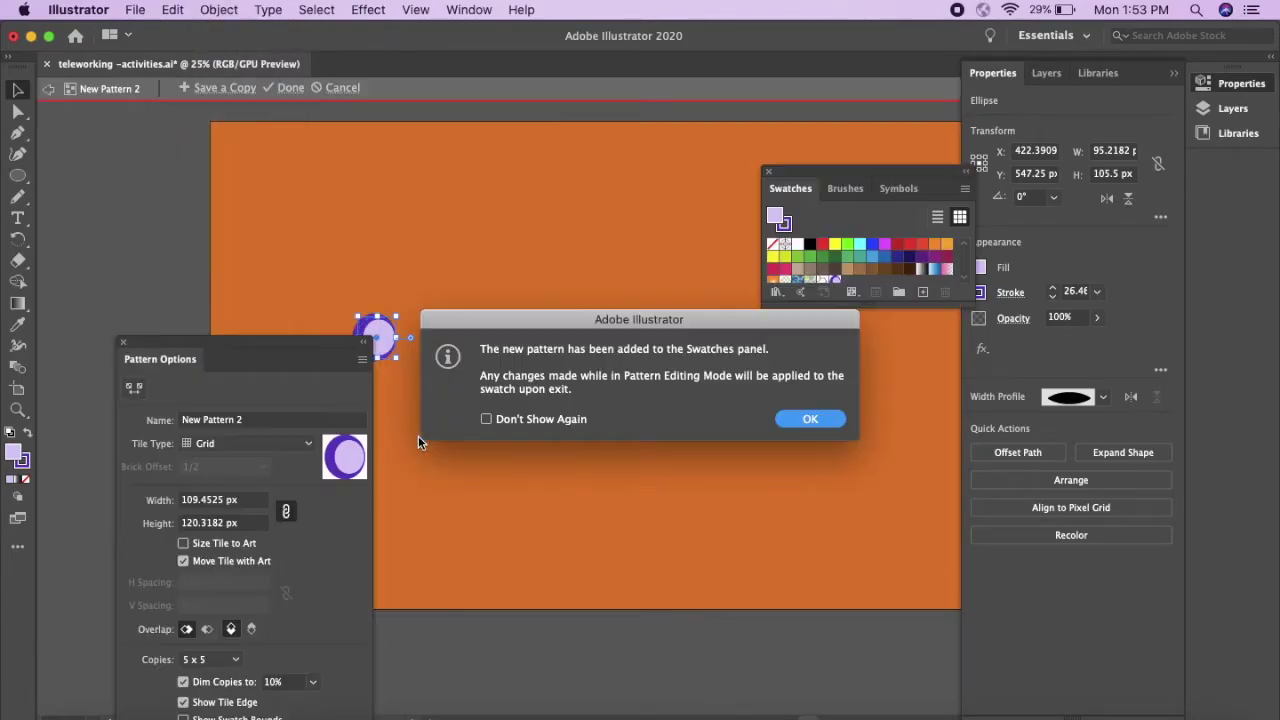
left_click(778, 405)
- Try different tile types for the ellipse pattern, set it to Hex by Row, and finish pattern editing
left_click(297, 446)
left_click(269, 474)
left_click(276, 450)
left_click(260, 505)
left_click(289, 451)
left_click(266, 518)
left_click(292, 443)
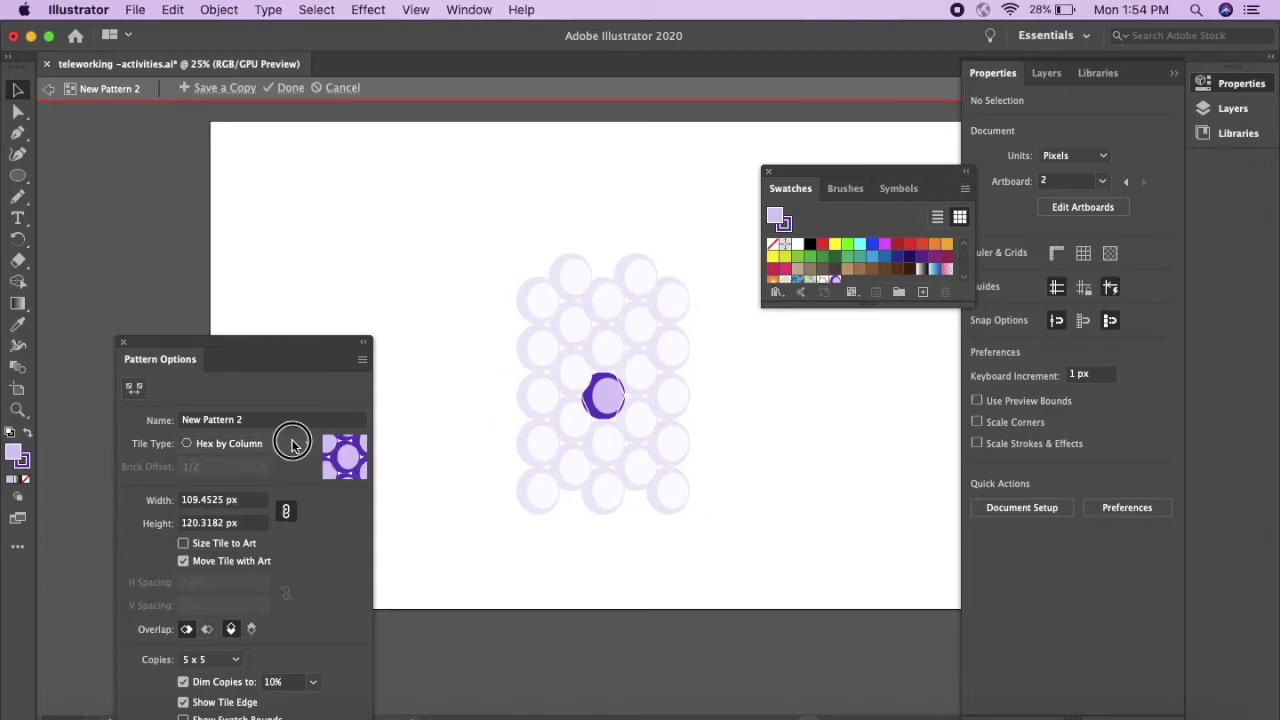
left_click(262, 535)
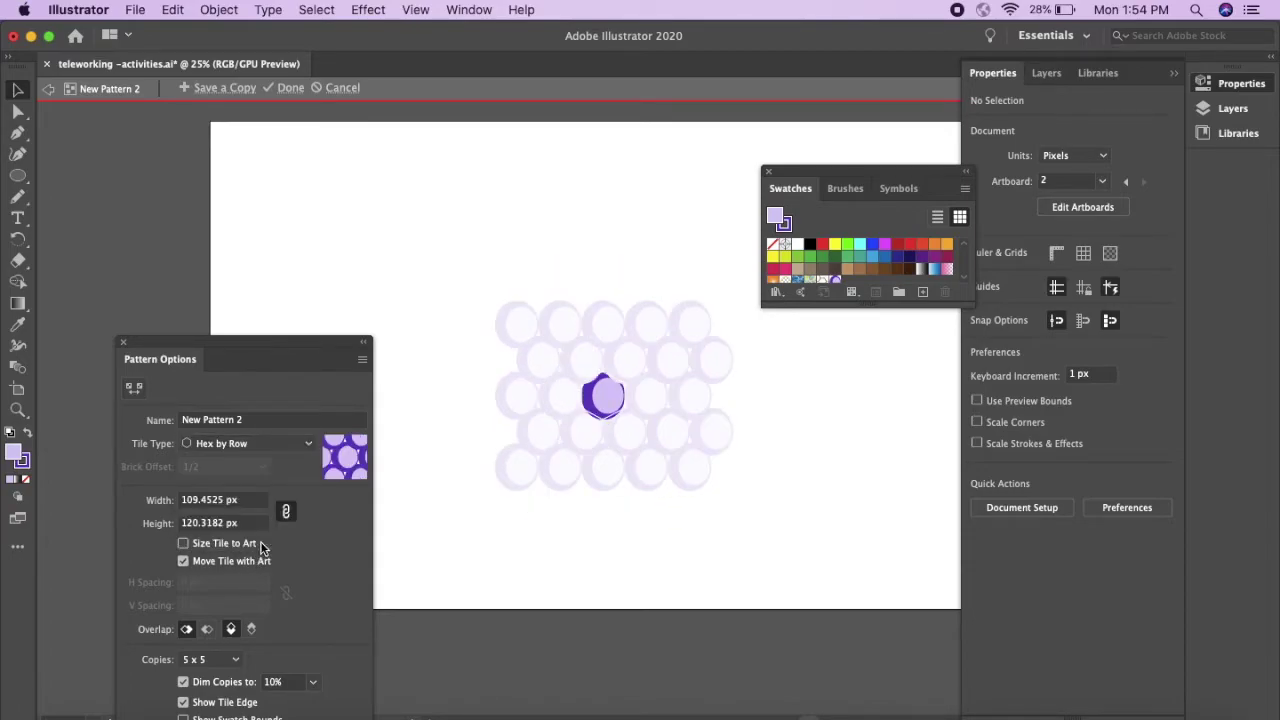
left_click_drag(277, 341, 262, 174)
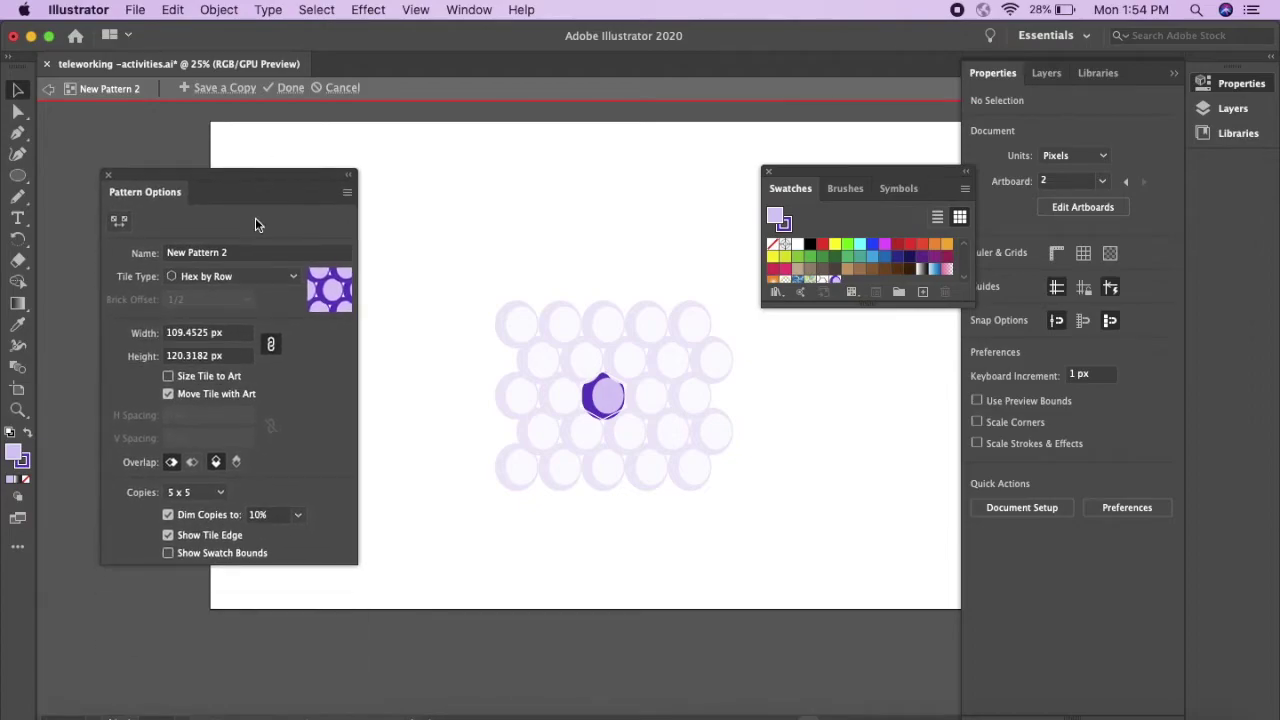
left_click(286, 87)
- Delete the small ellipse and draw a light purple rectangle about 1917 × 1266 px covering the artboard
left_click(370, 343)
key("Delete")
key("m")
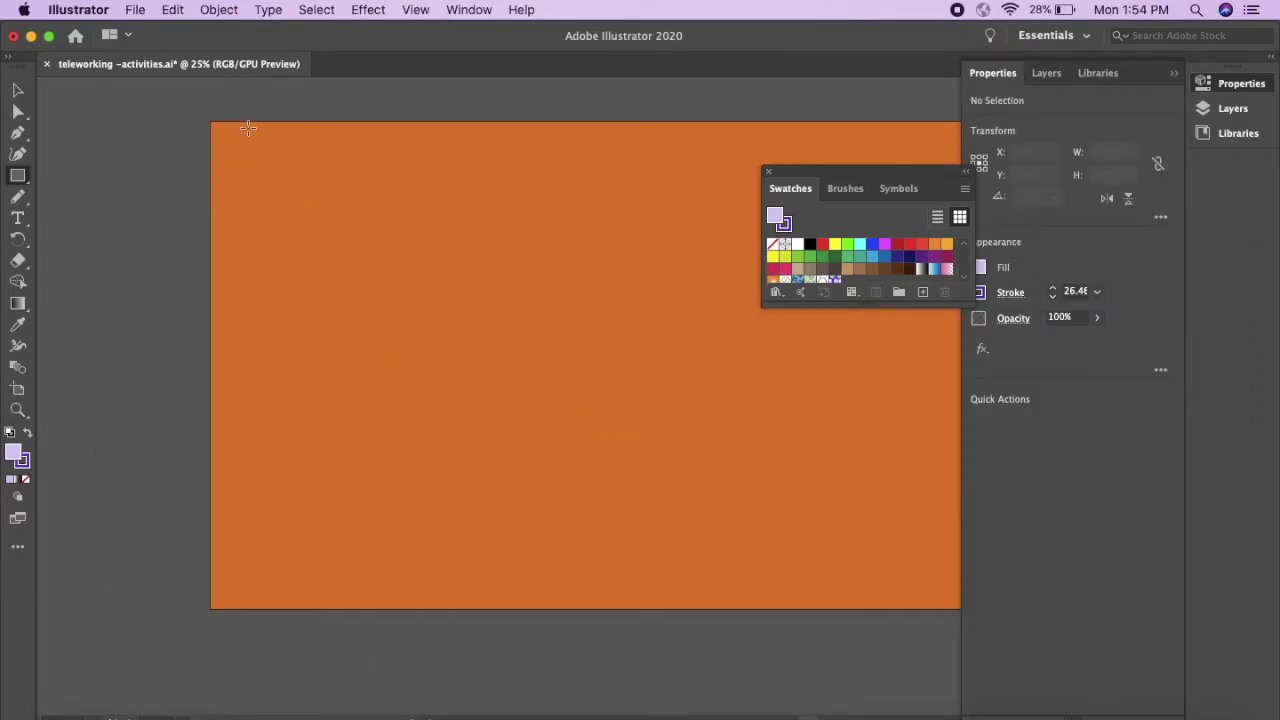
key("super+minus")
left_click(769, 172)
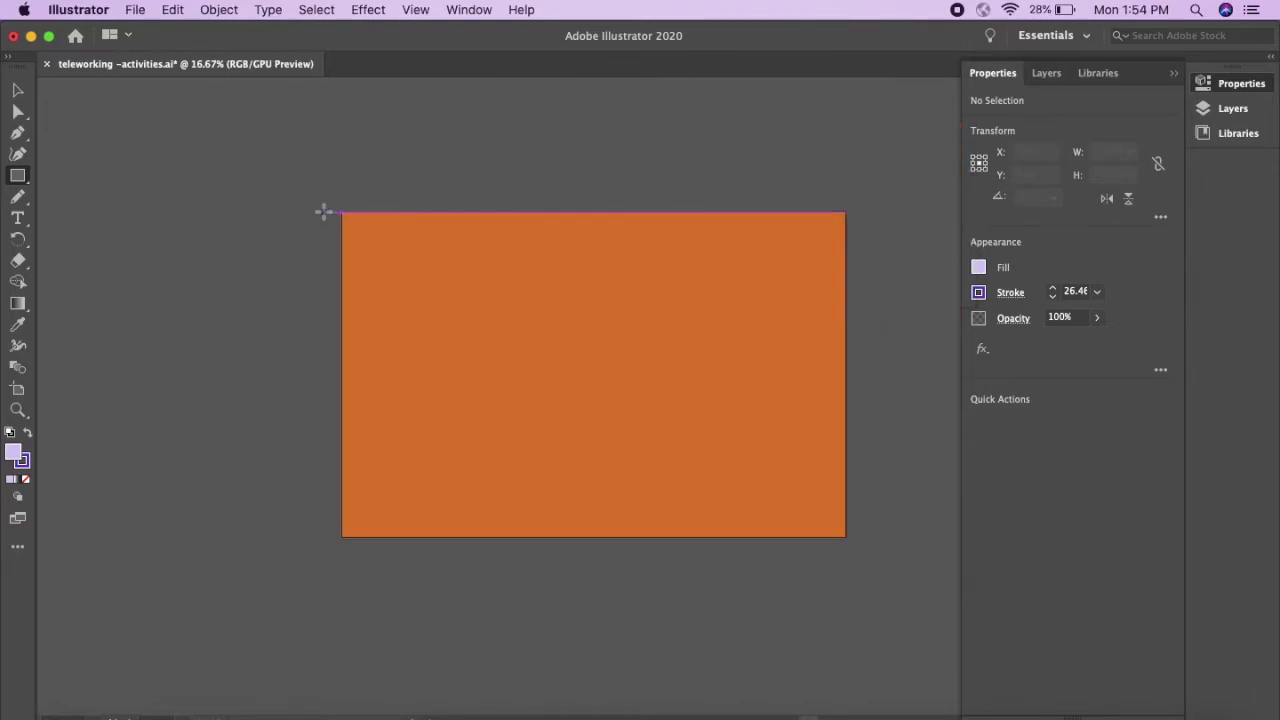
mouse_move(343, 213)
left_mouse_down()
mouse_move(705, 390)
mouse_move(846, 545)
left_mouse_up()
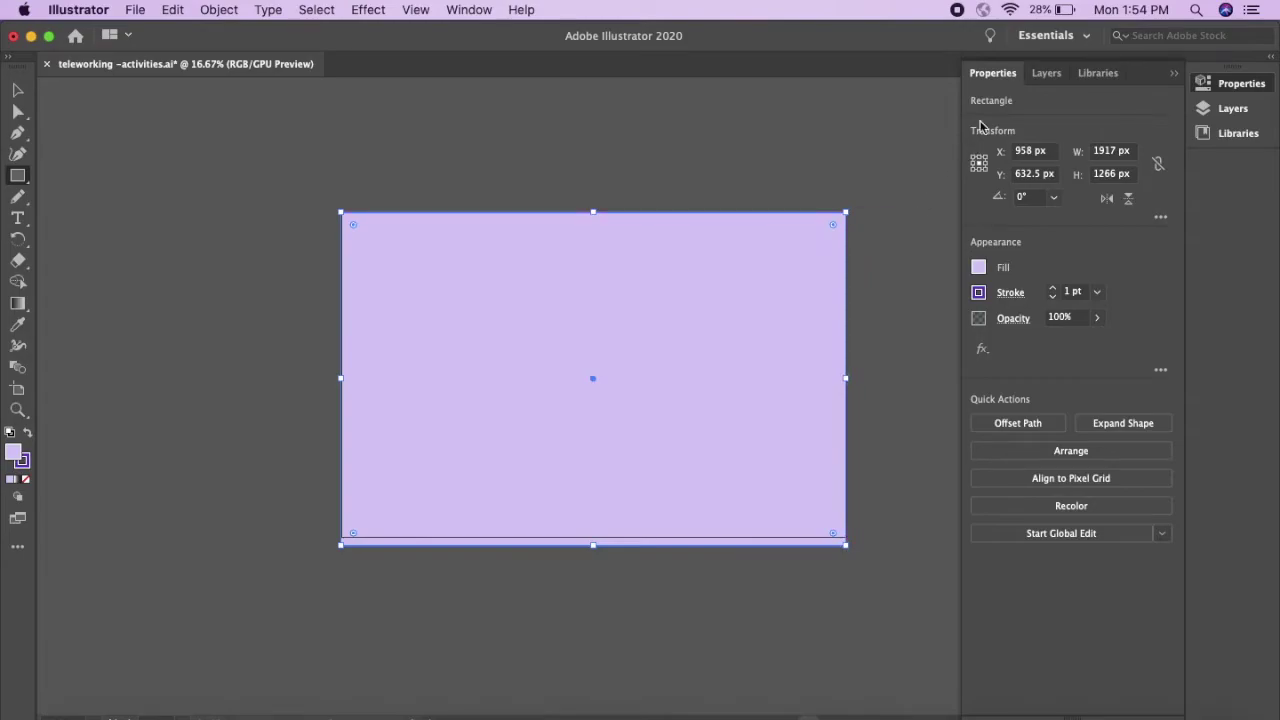
left_click(1048, 75)
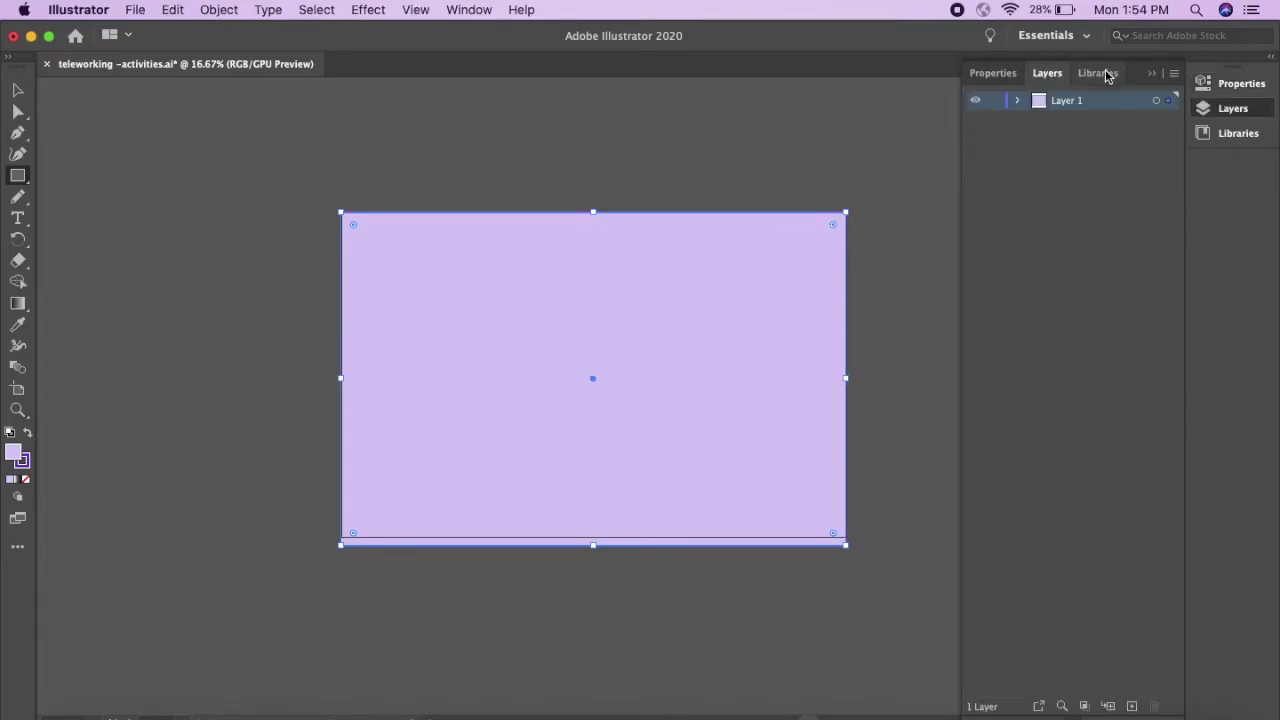
left_click(1100, 73)
left_click(1234, 88)
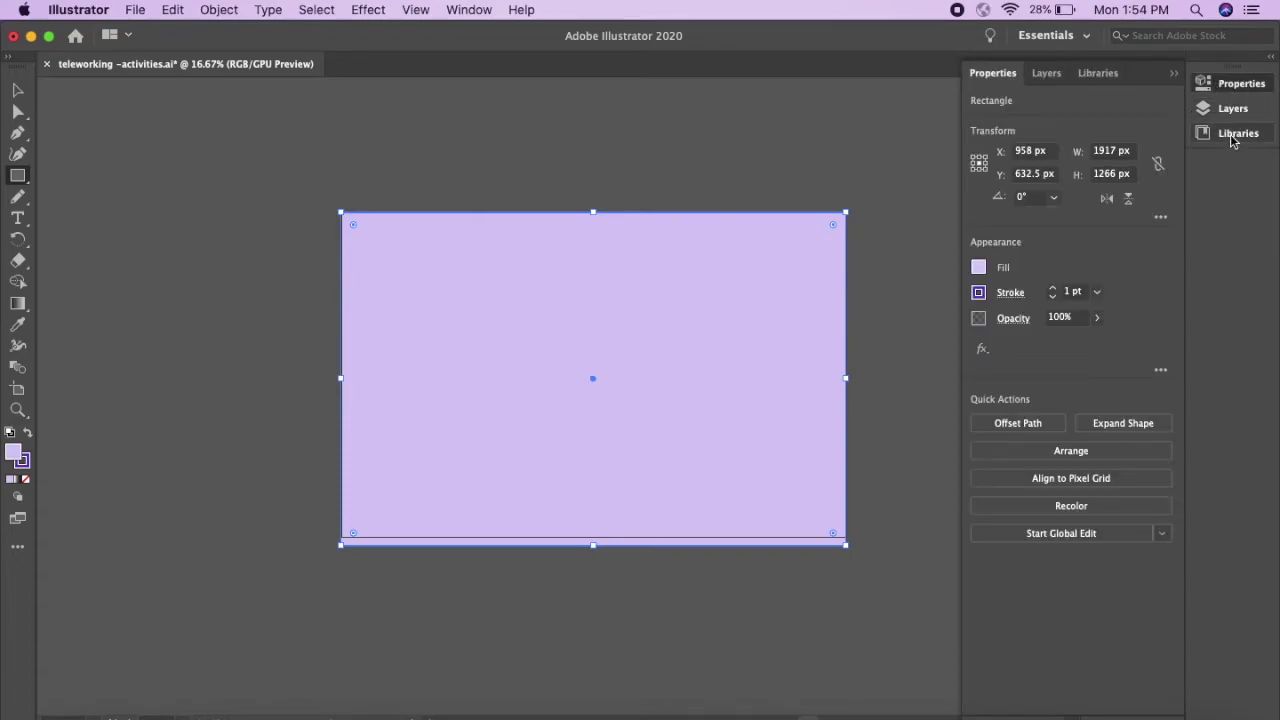
left_click(1234, 137)
left_click(1240, 86)
- Switch to the Automation workspace and collapse the open colour controls
left_click(1062, 35)
left_click(1064, 31)
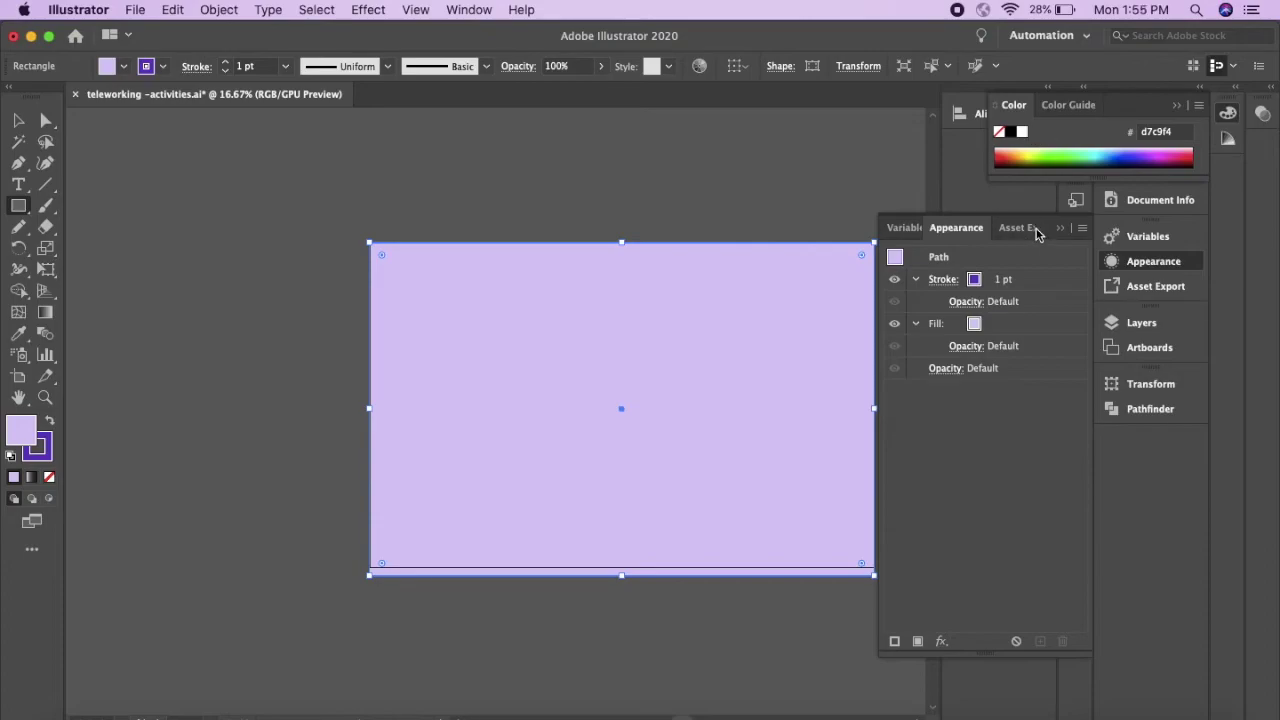
left_click(1119, 119)
left_click(1170, 106)
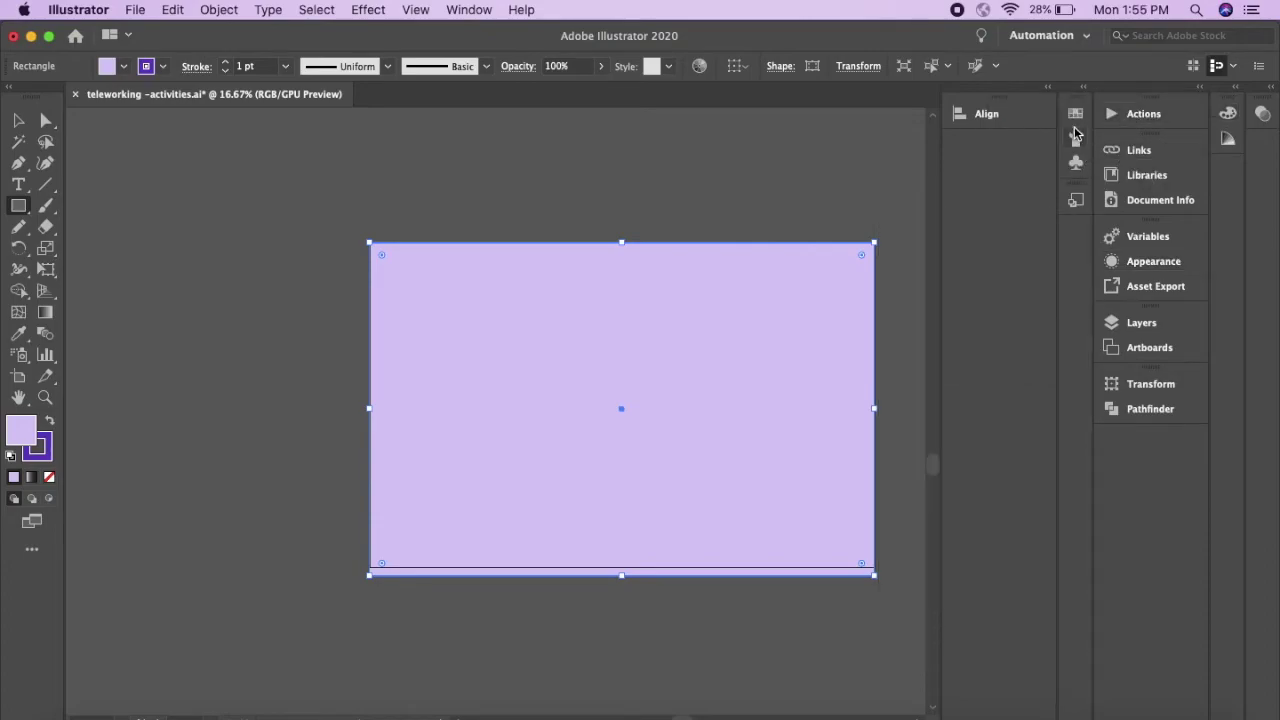
- Fill the rectangle with the New Pattern 2 swatch and deselect it
left_click(1075, 116)
left_click(930, 179)
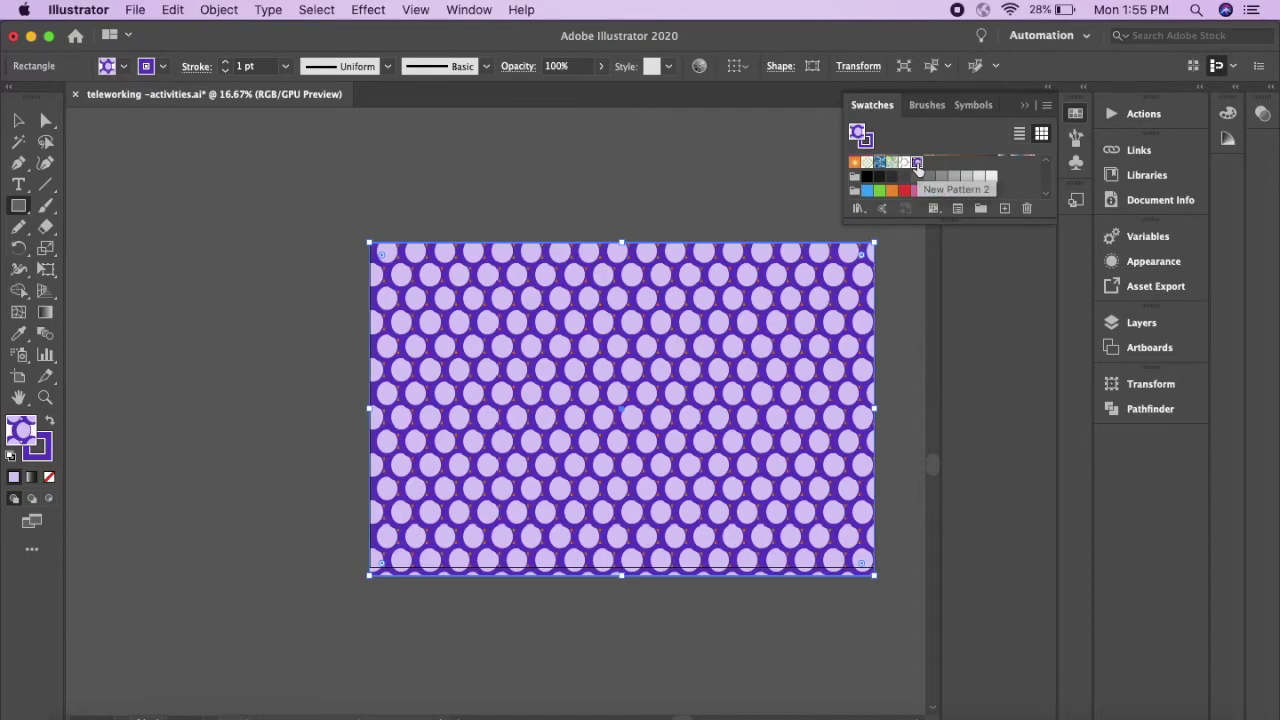
key("v")
left_click(240, 386)
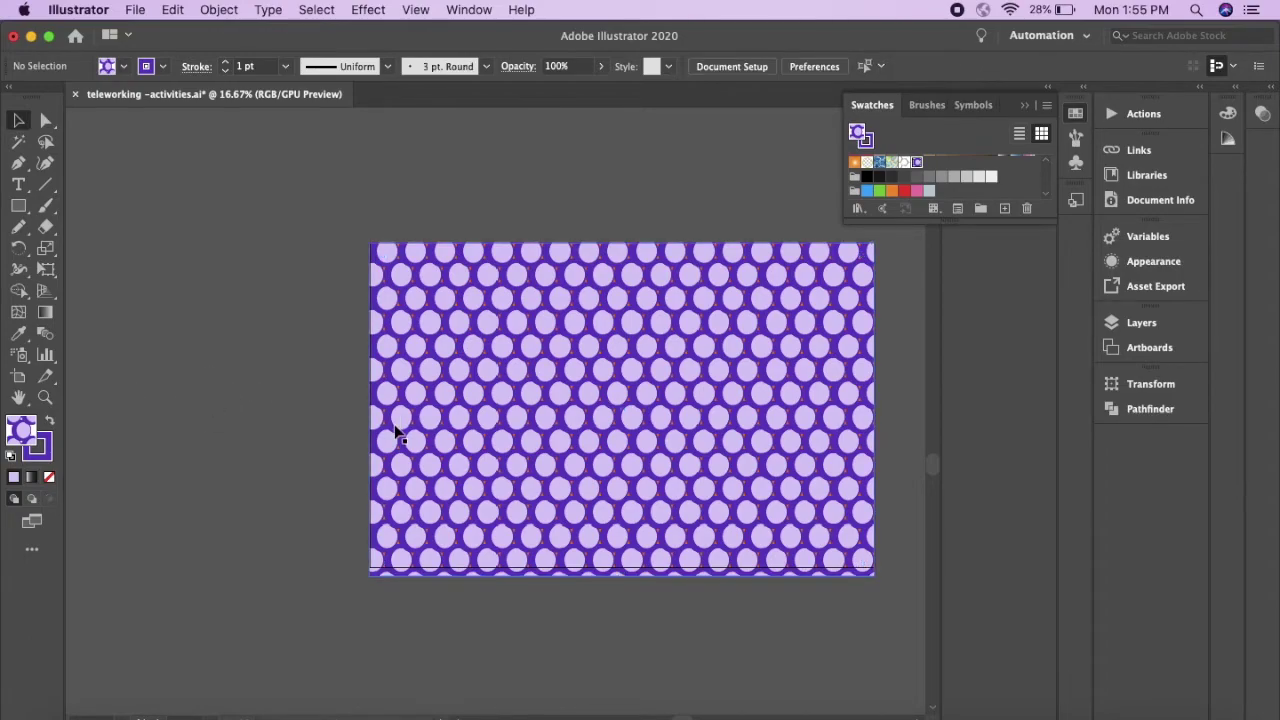
- Draw a black rectangle over the patterned one and change its fill to a linear white-to-black gradient
left_click(124, 66)
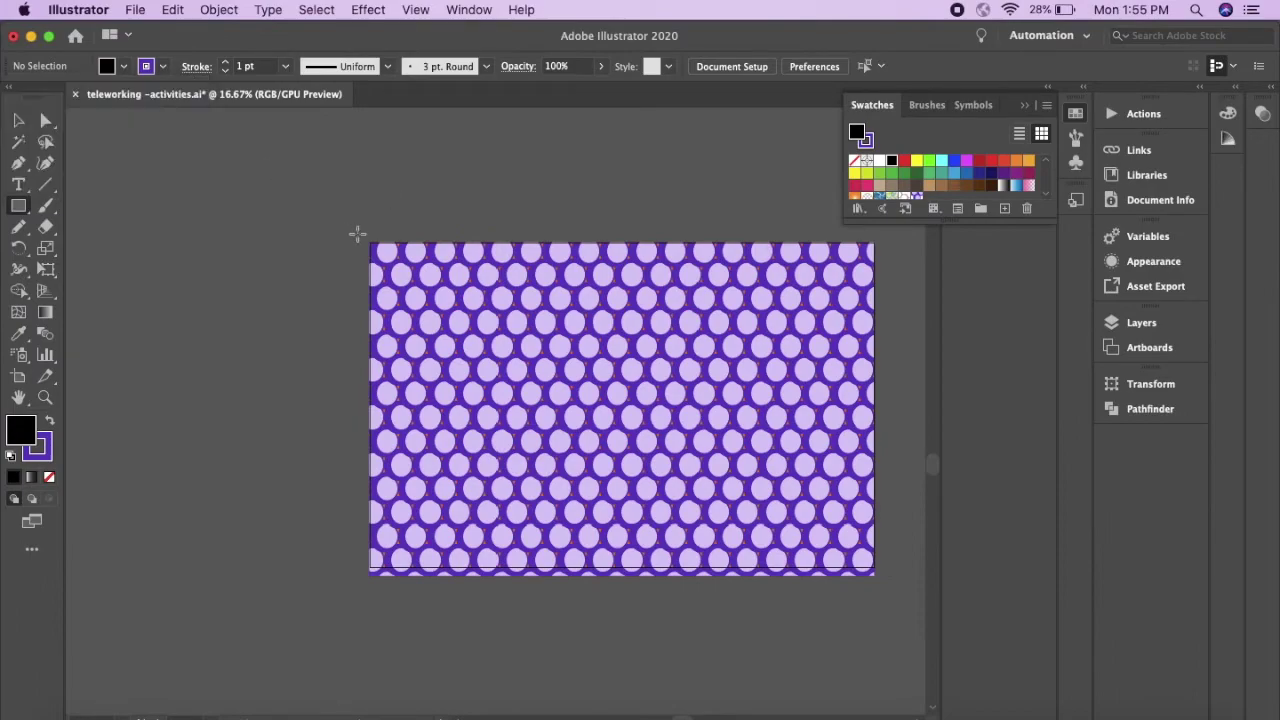
left_click_drag(357, 234, 877, 563)
left_click(45, 312)
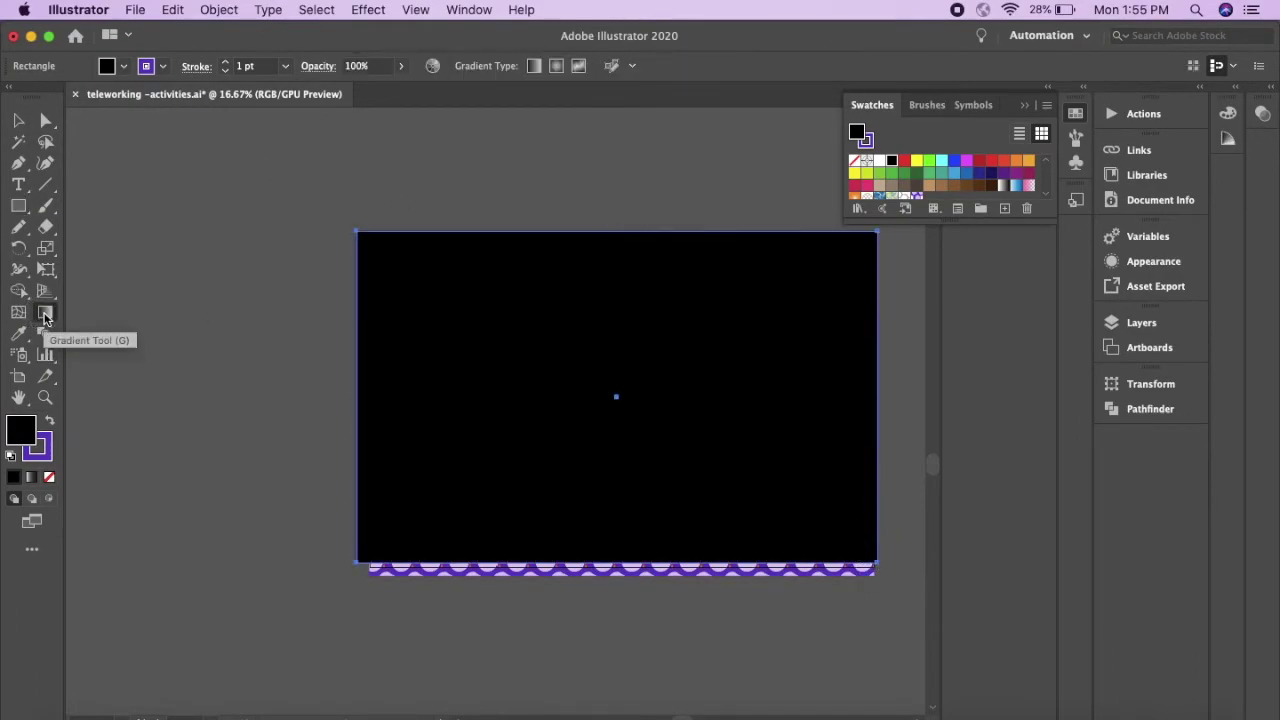
left_click(30, 479)
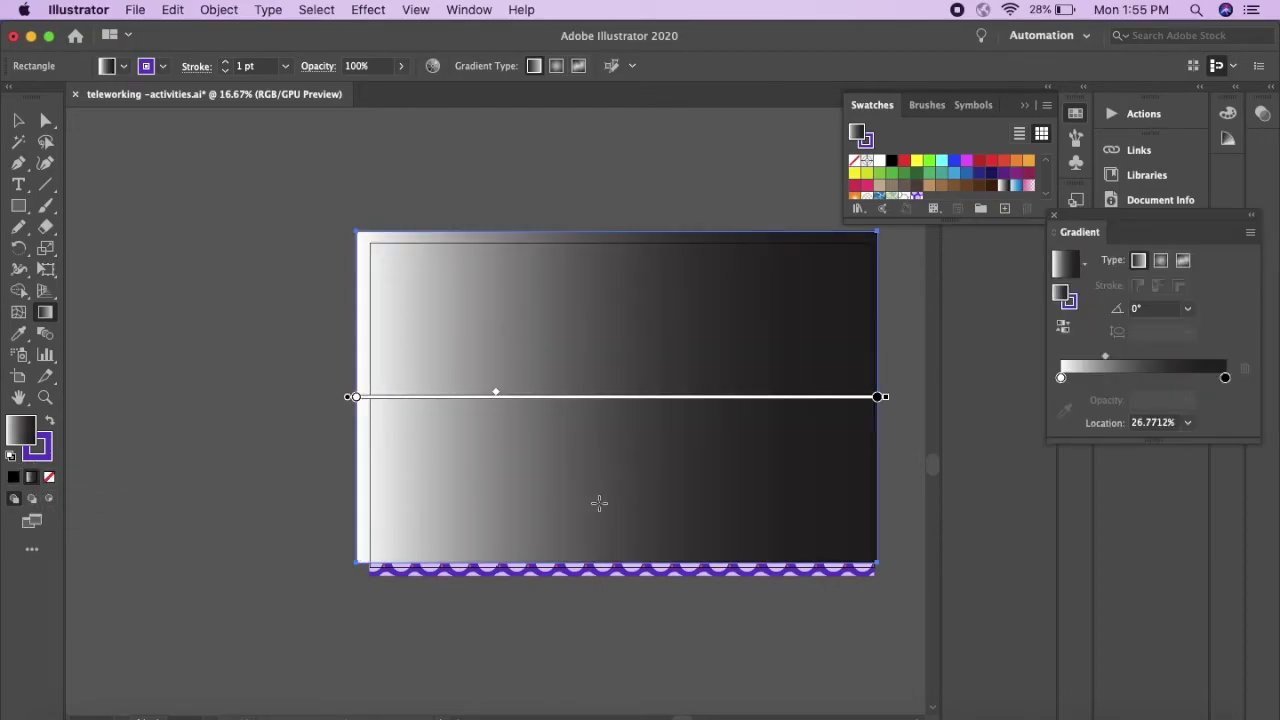
- Select the gradient and patterned rectangles together, show the Transparency settings, and turn the gradient into an opacity mask for the pattern
key("v")
left_click(582, 638)
left_click(556, 571)
left_click(362, 424, "shift")
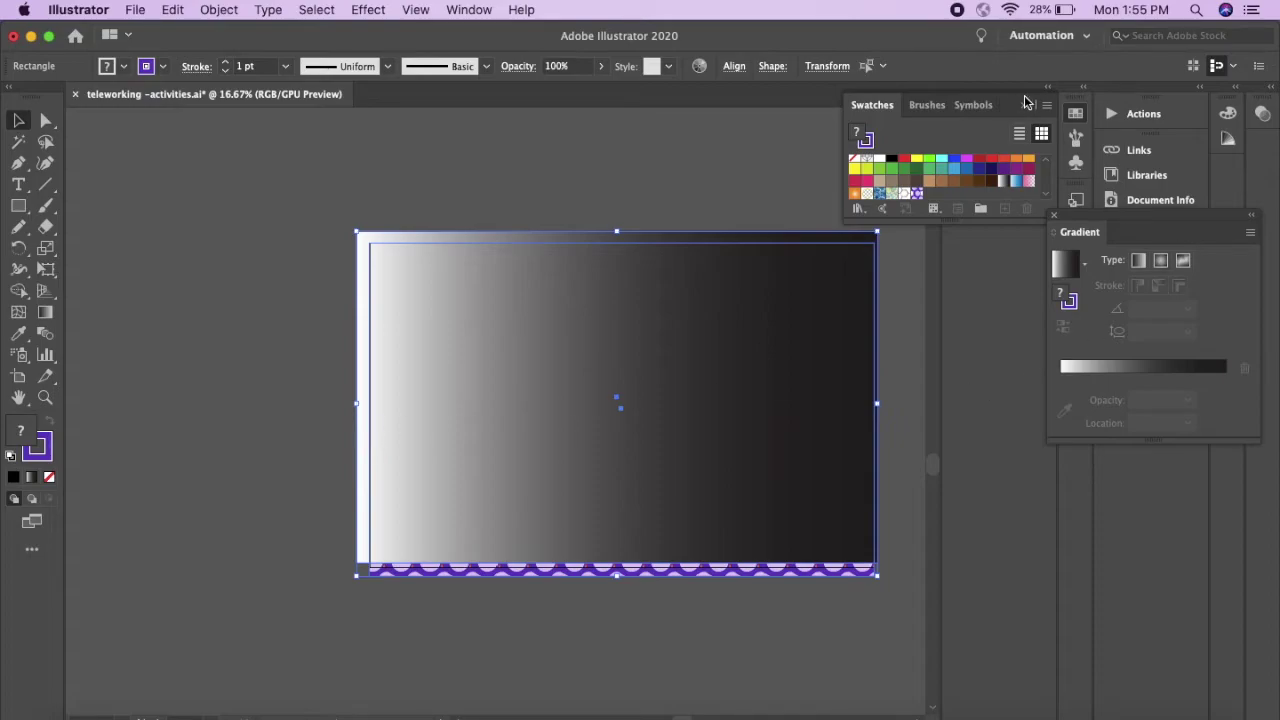
left_click_drag(1201, 233, 1184, 494)
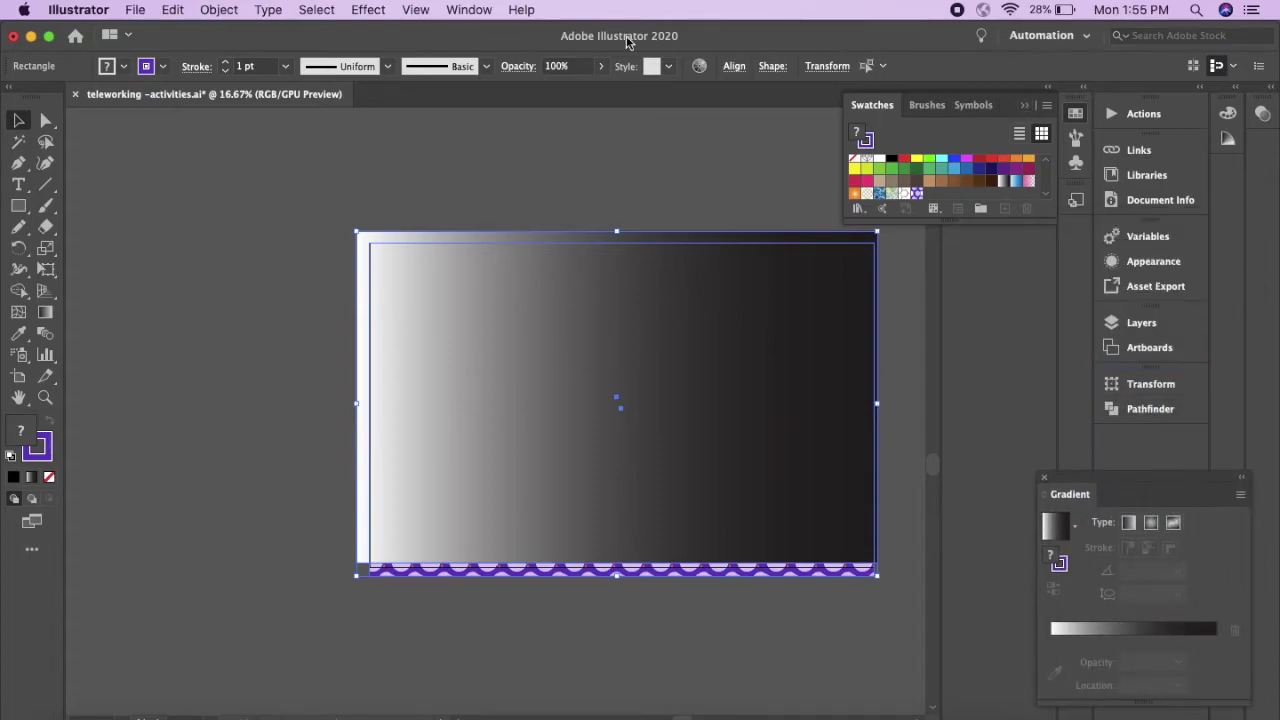
left_click(478, 12)
scroll(600, 540, "down", 5)
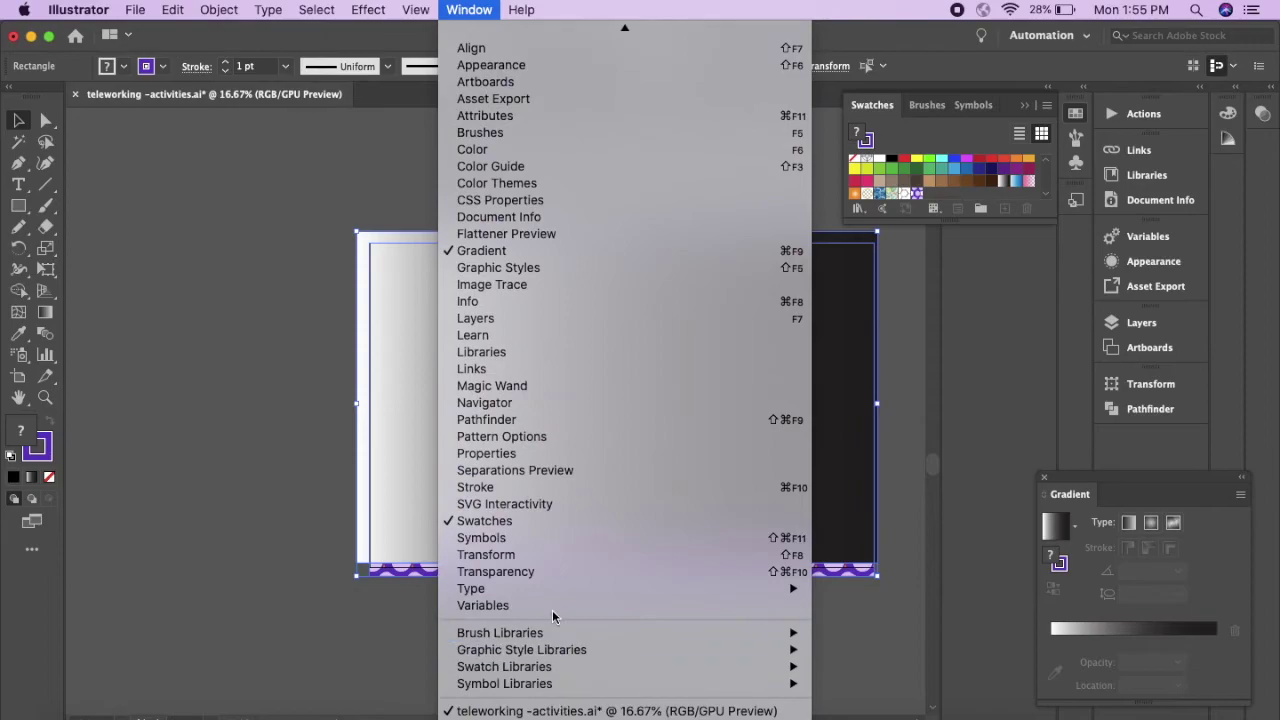
left_click(551, 572)
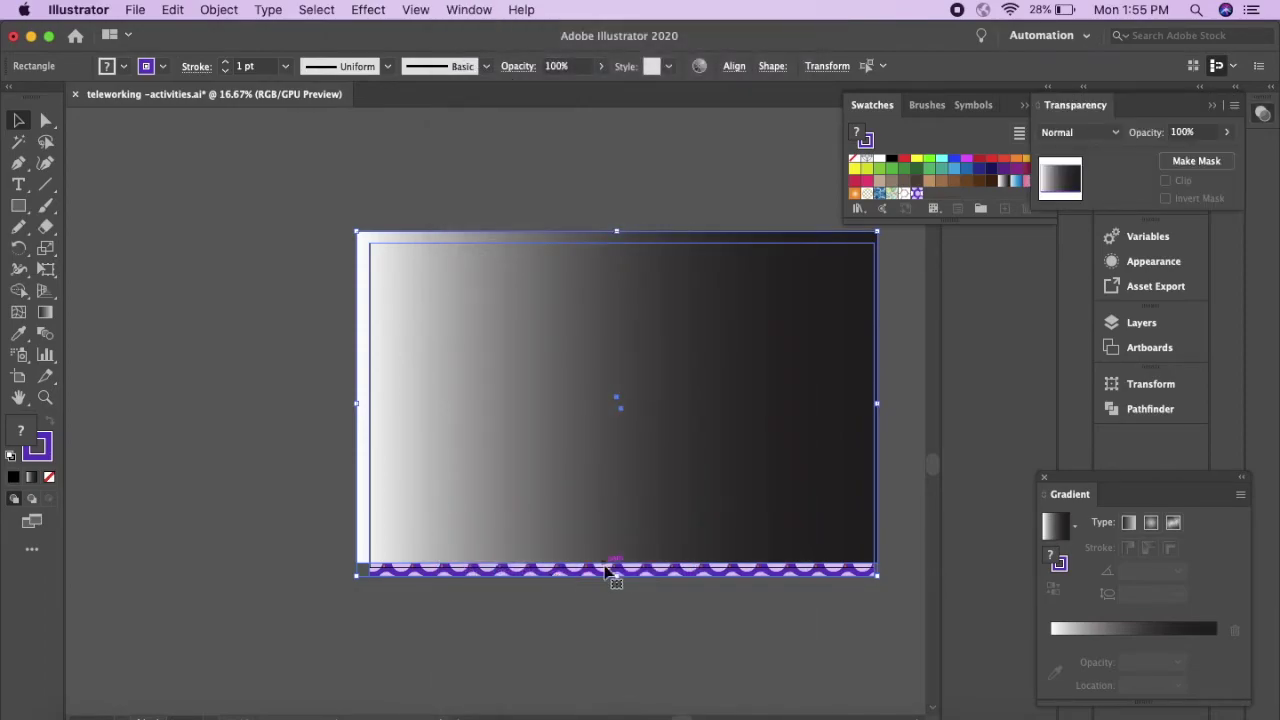
left_click(1210, 165)
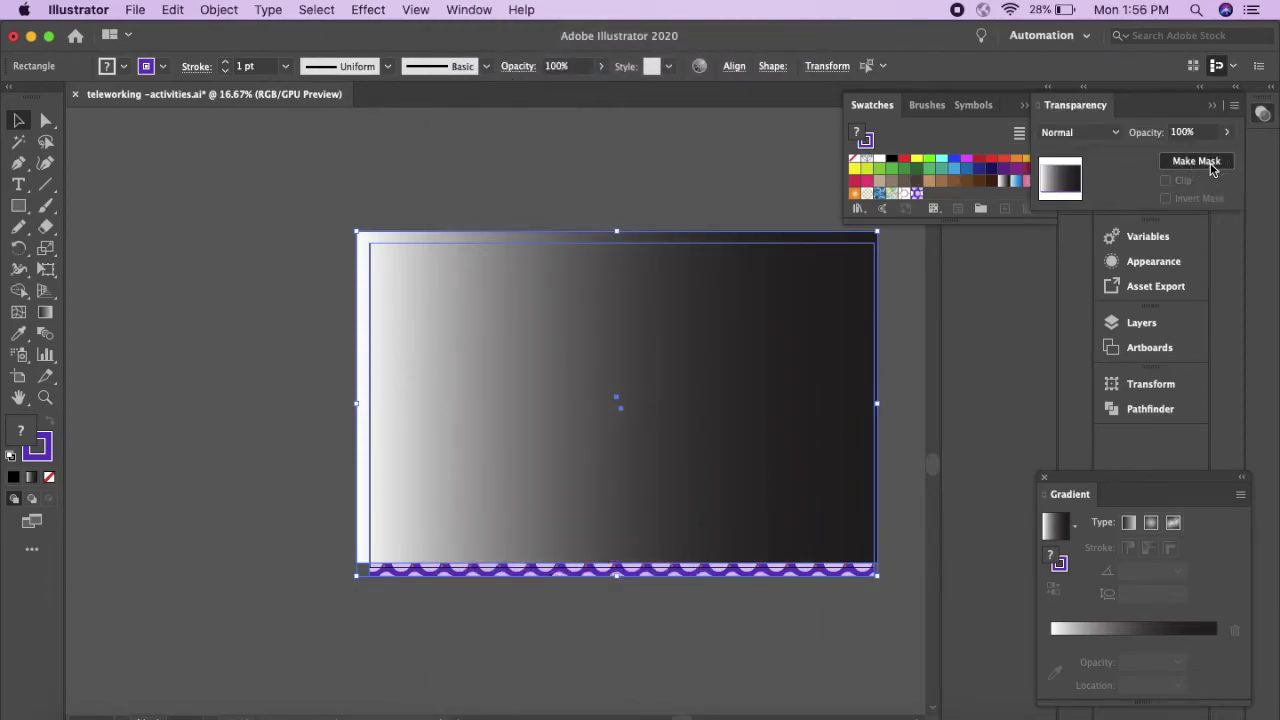
left_click(629, 640)
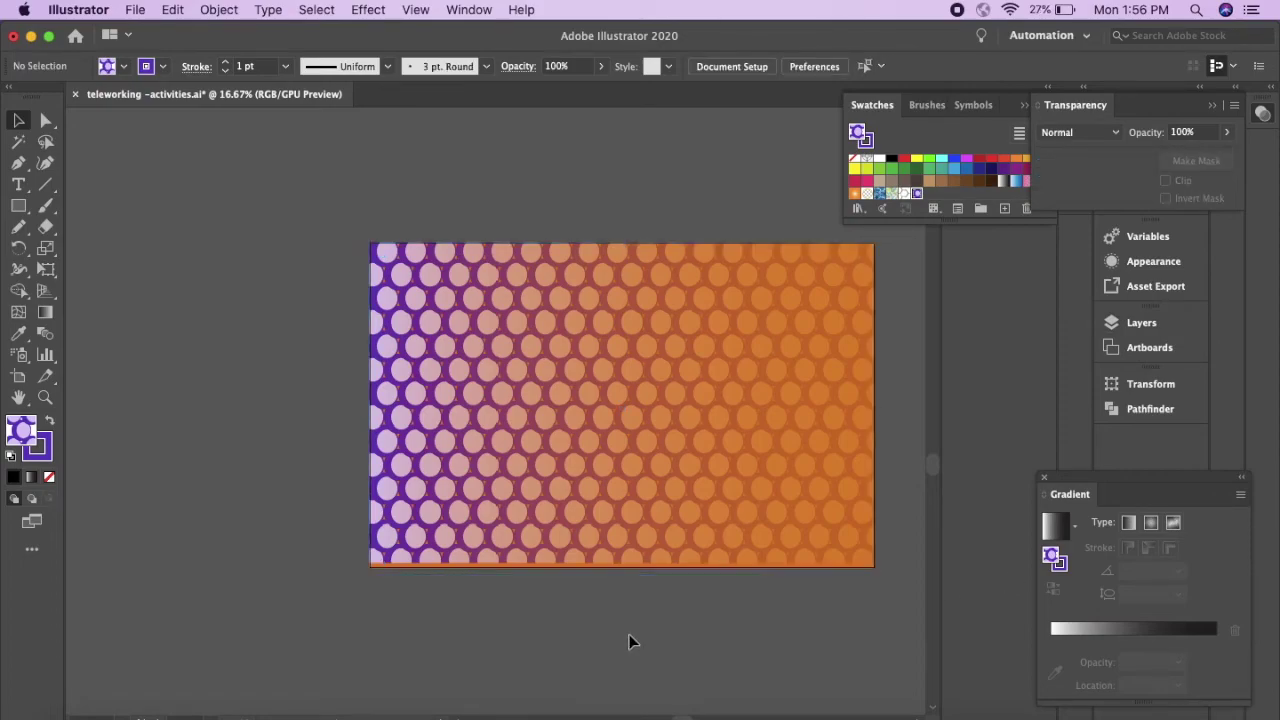
- Undo the opacity mask and the rectangles back to the plain orange artboard
key("ctrl+z")
key("ctrl+z")
key("ctrl+z")
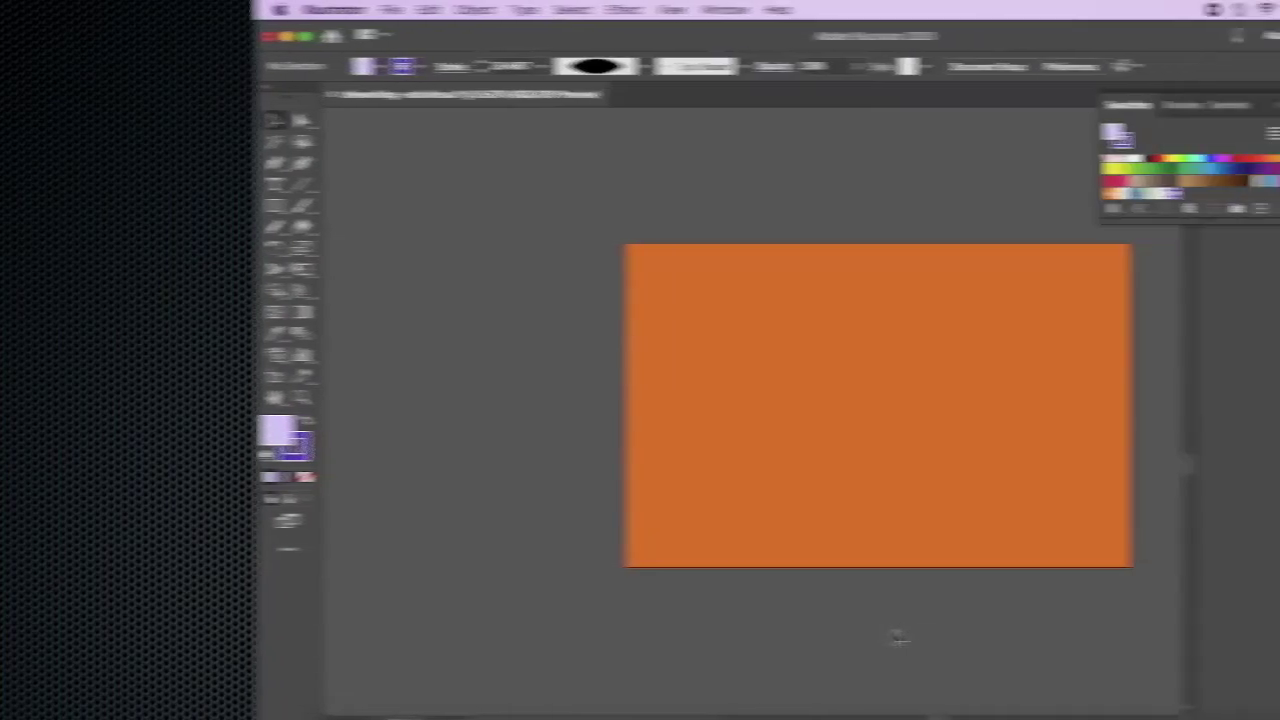
- Draw a closed light purple triangle on the artboard's left half with the Pen tool, its tip pointing right, and deselect it
key("m")
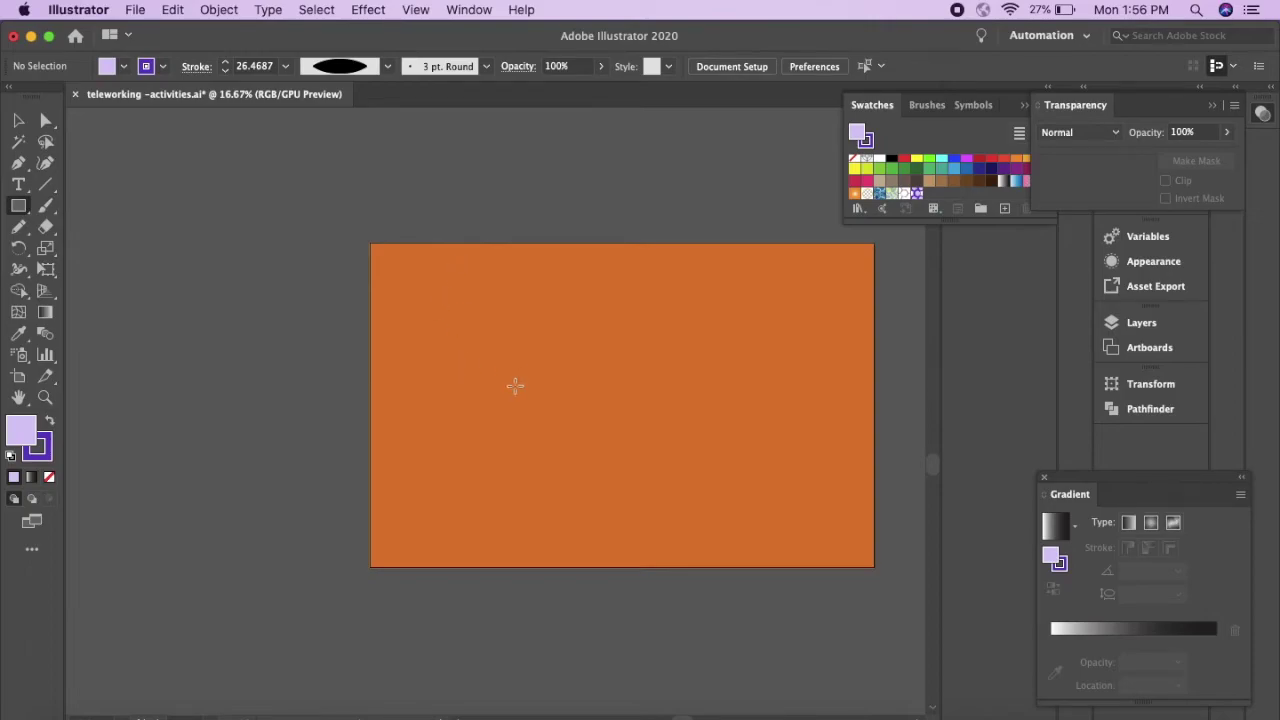
left_click(445, 325)
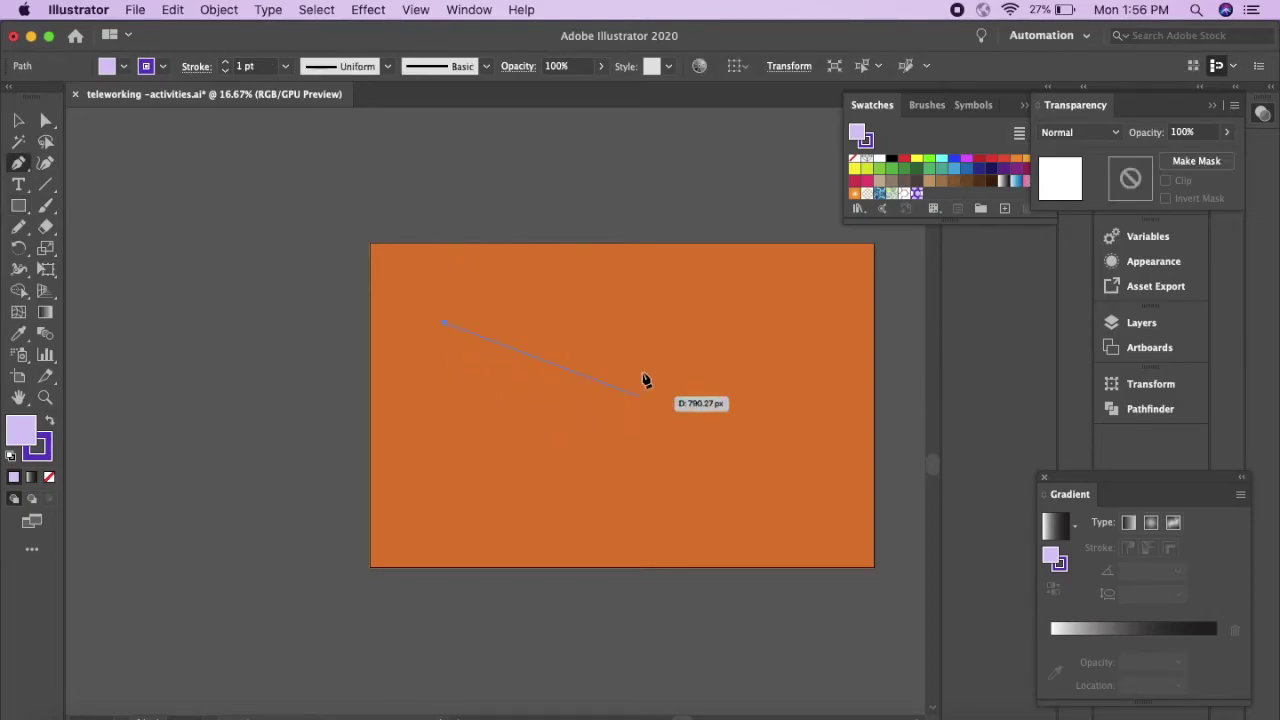
left_click(611, 406)
left_click(445, 488)
left_click(443, 331)
left_click(765, 335, "super")
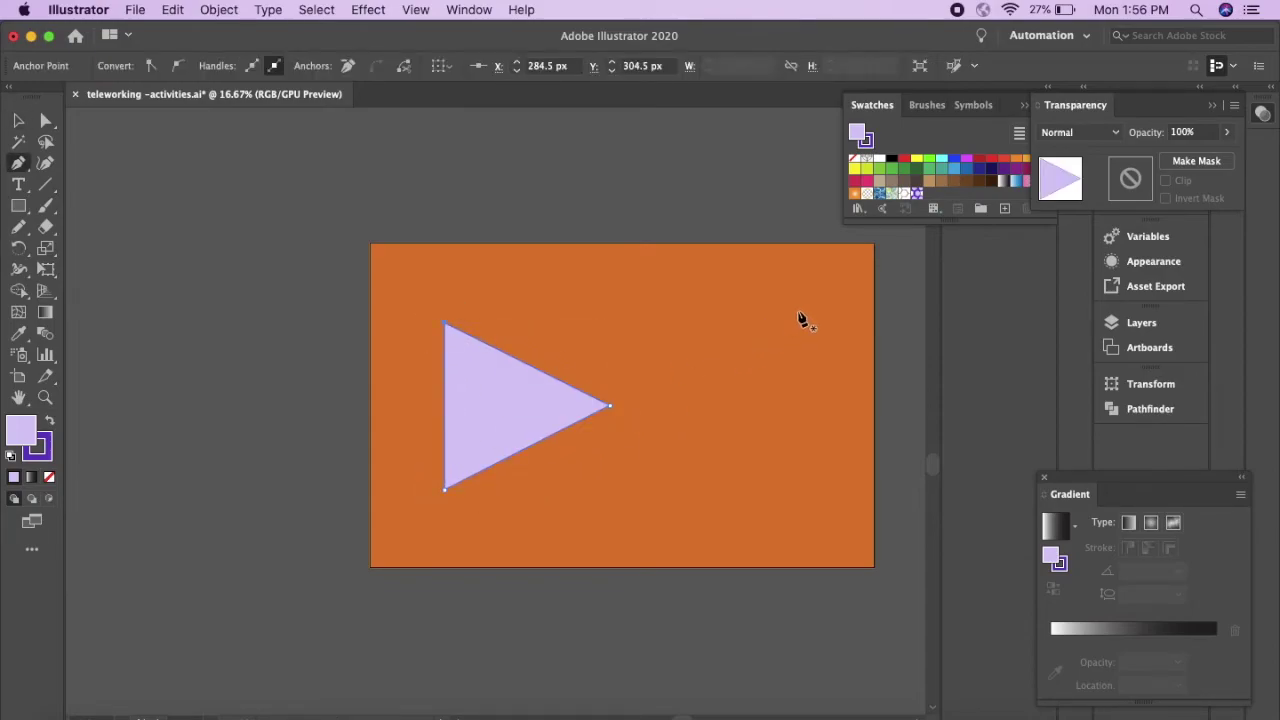
- Draw a second closed triangle on the artboard's right half, its tip pointing left toward the first triangle's tip
left_click(798, 312)
left_click(611, 378)
left_click(798, 498)
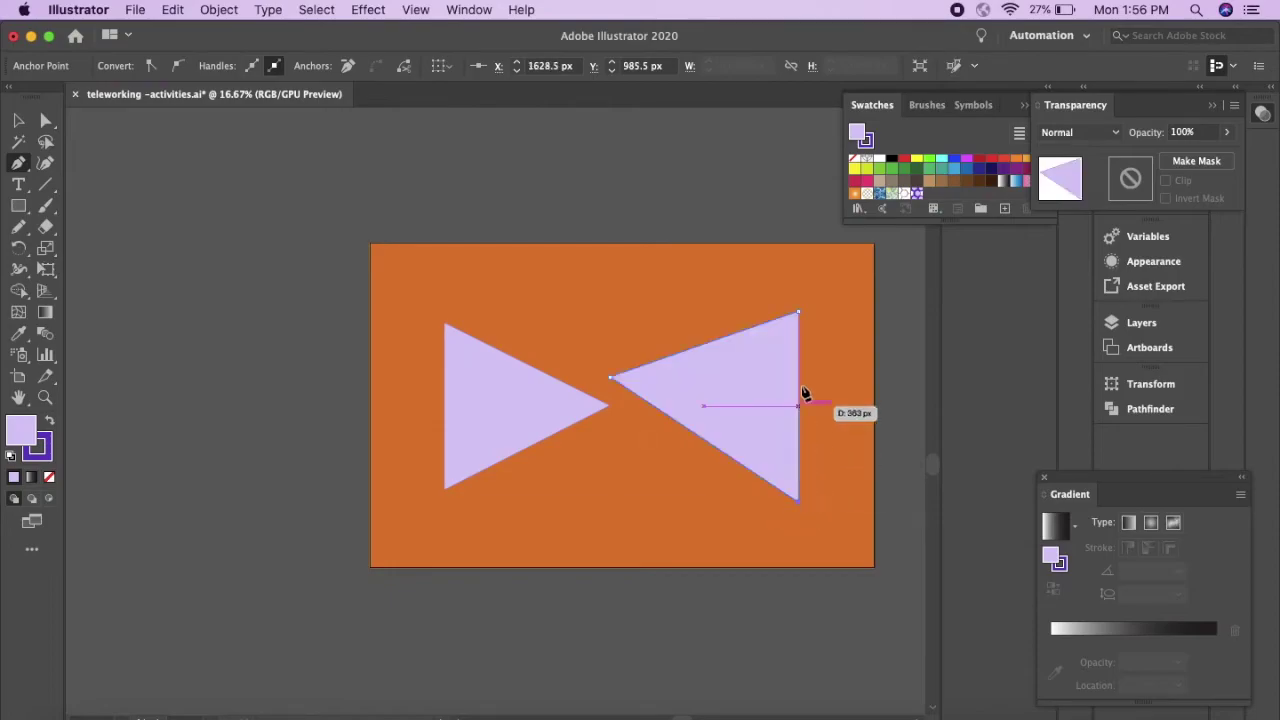
left_click(798, 313)
- Select the facing tip anchor points of the two triangles and average them on both axes
key("v")
key("a")
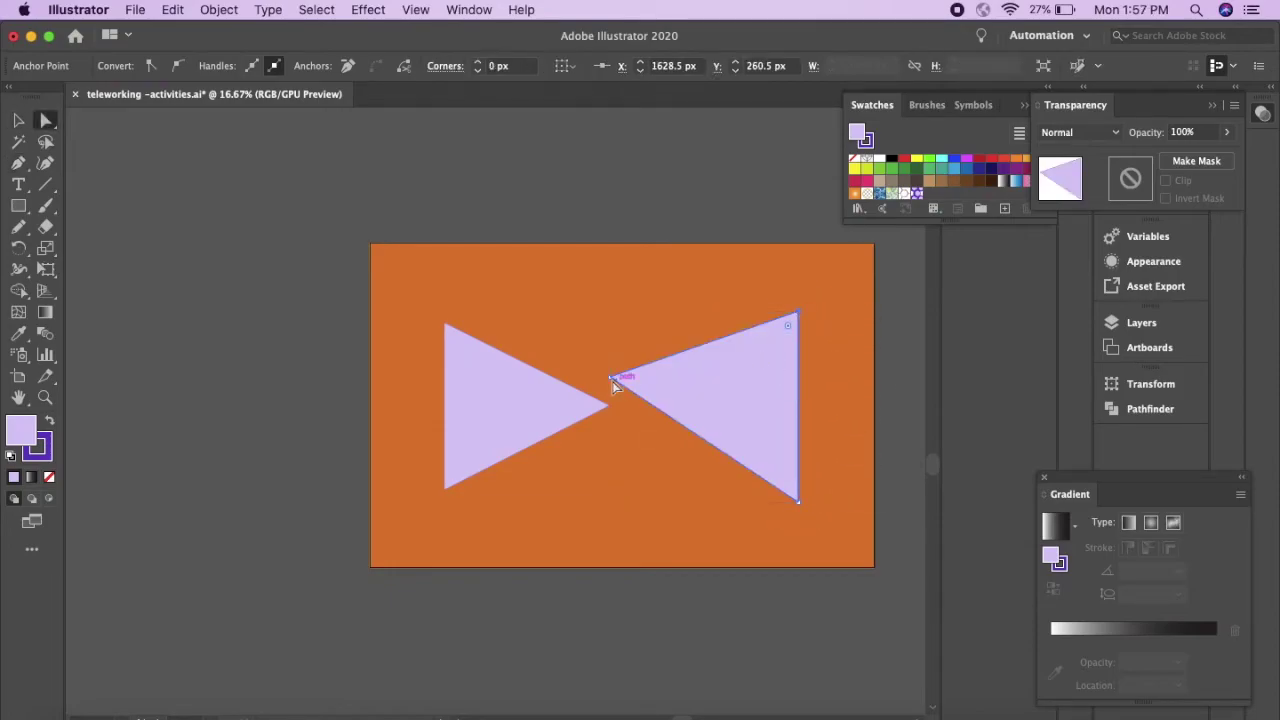
left_click_drag(611, 385, 607, 409)
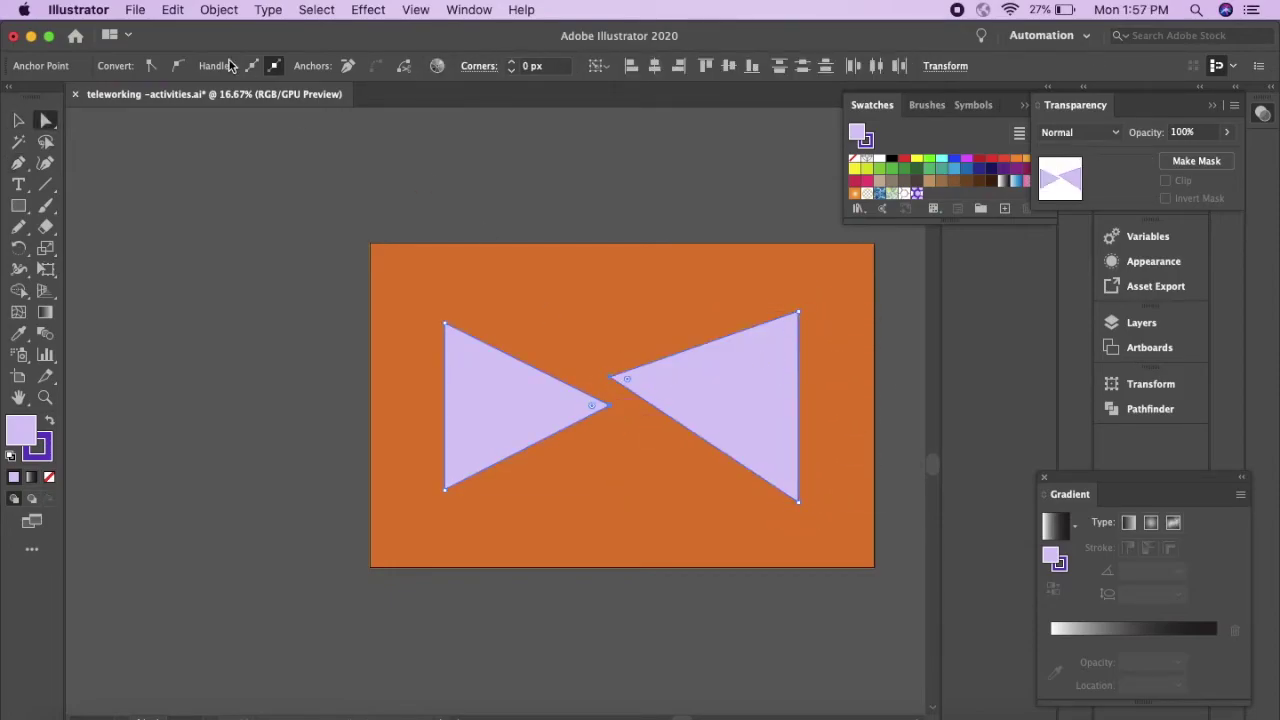
left_click(216, 10)
mouse_move(340, 406)
left_click(436, 424)
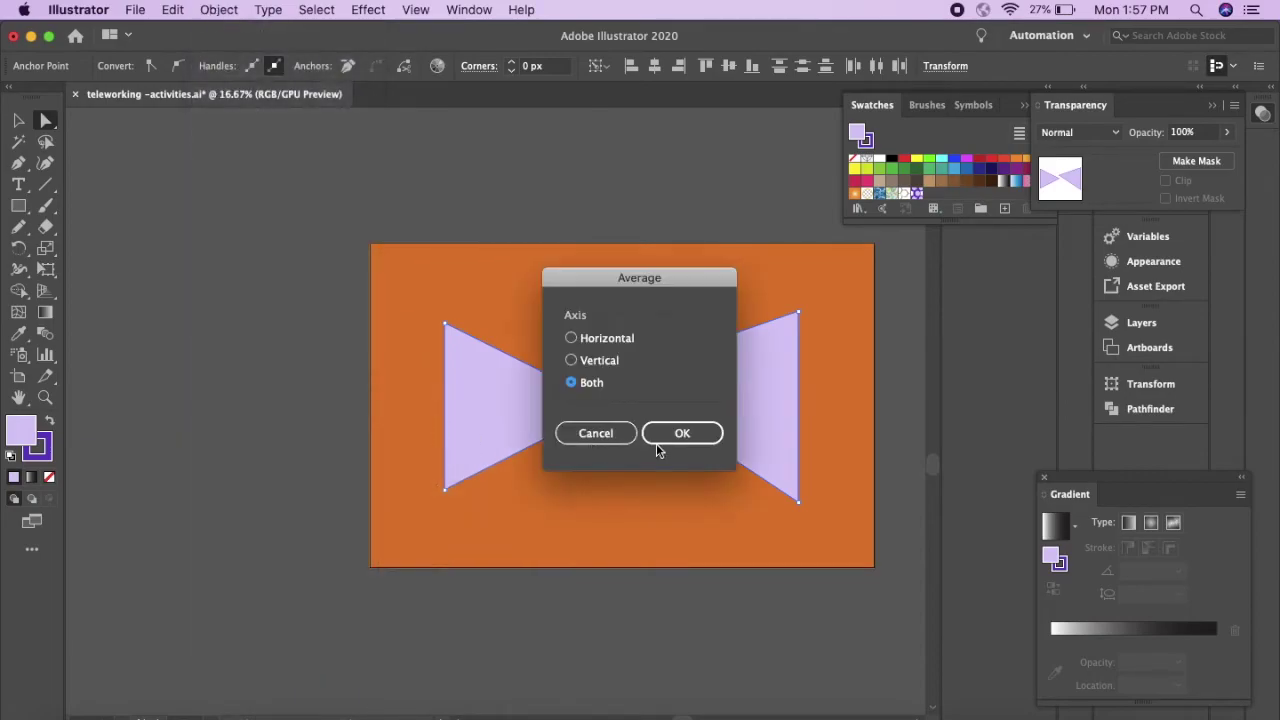
left_click(668, 436)
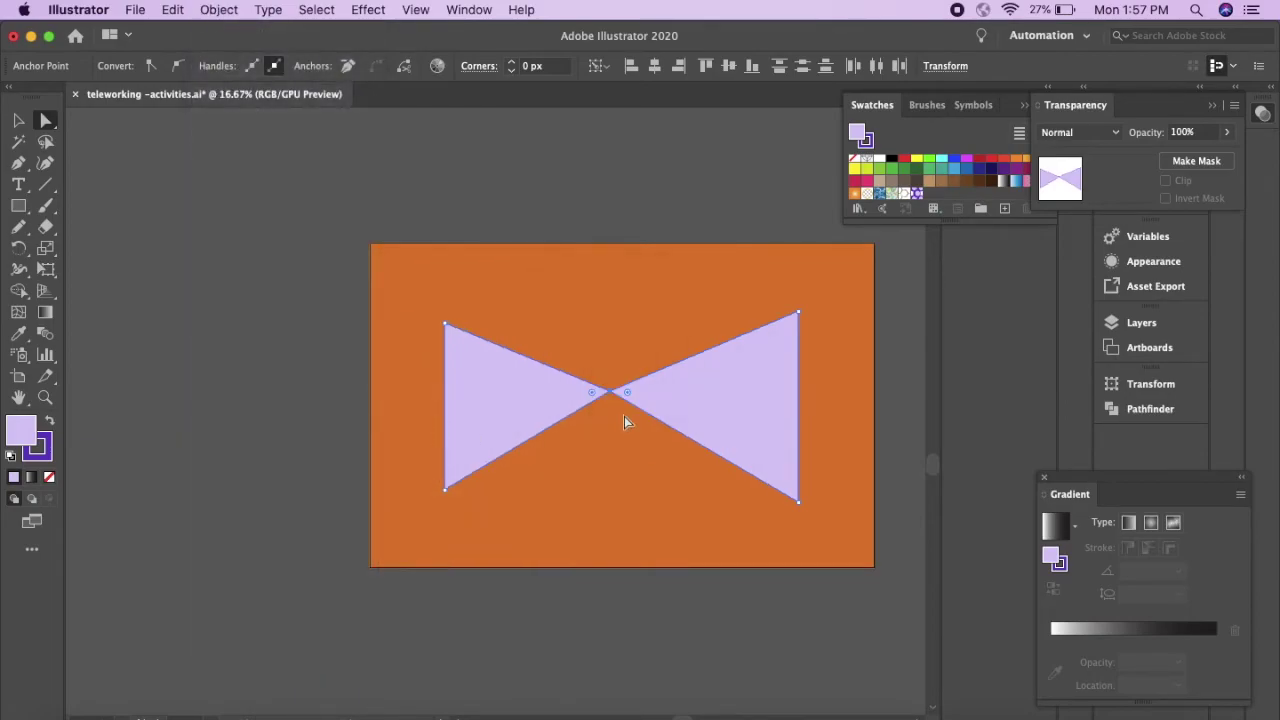
- Undo and redo the averaging to compare the tip positions, and inspect the meeting point up close
key("super+z")
key("super+shift+z")
key("super+z")
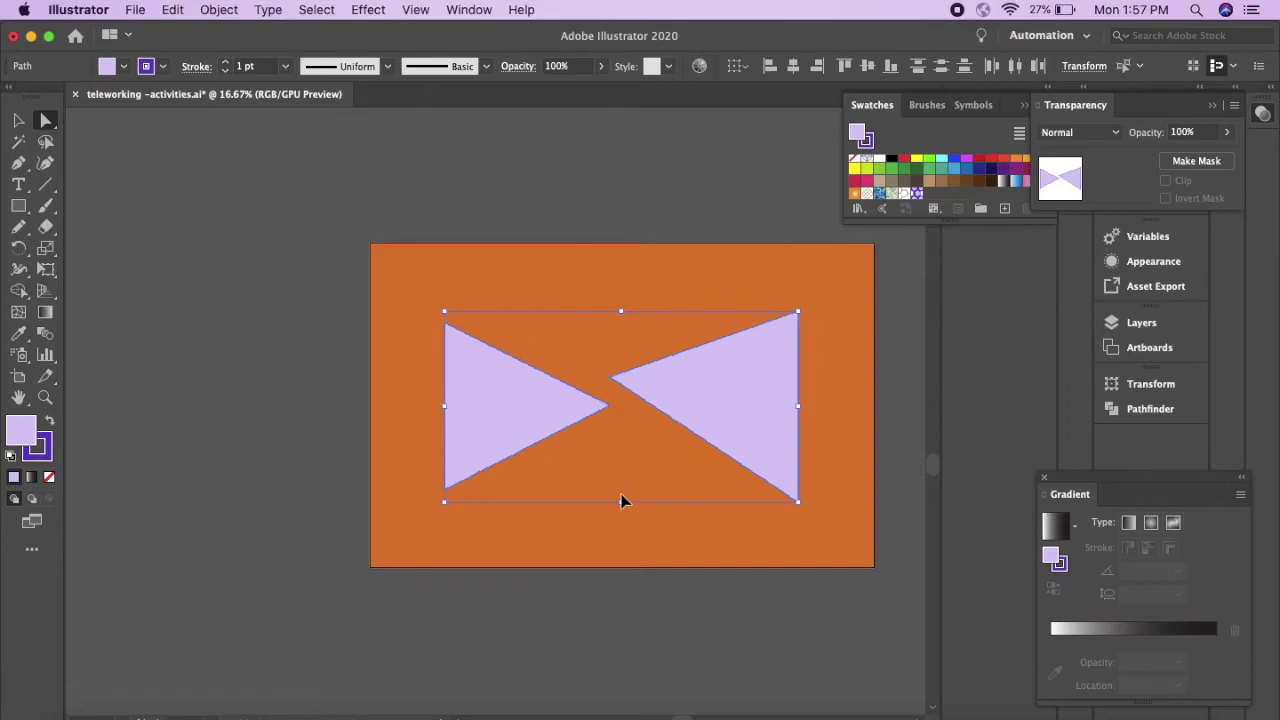
key("super+shift+z")
key("super+1")
key("super+minus")
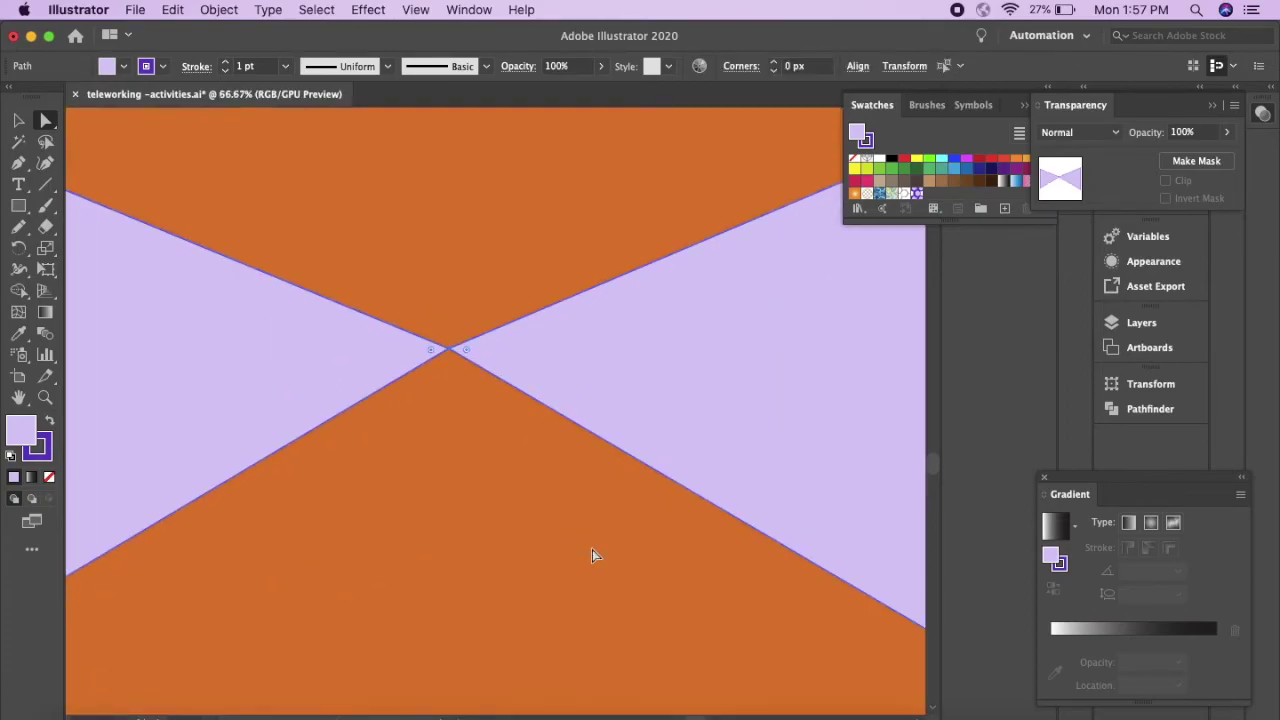
- Undo the averaging and both triangles until only the plain orange artboard remains
key("super+z")
key("super+z")
key("super+minus")
key("super+minus")
key("super+minus")
key("super+minus")
key("super+minus")
key("super+equal")
key("super+equal")
key("super+z")
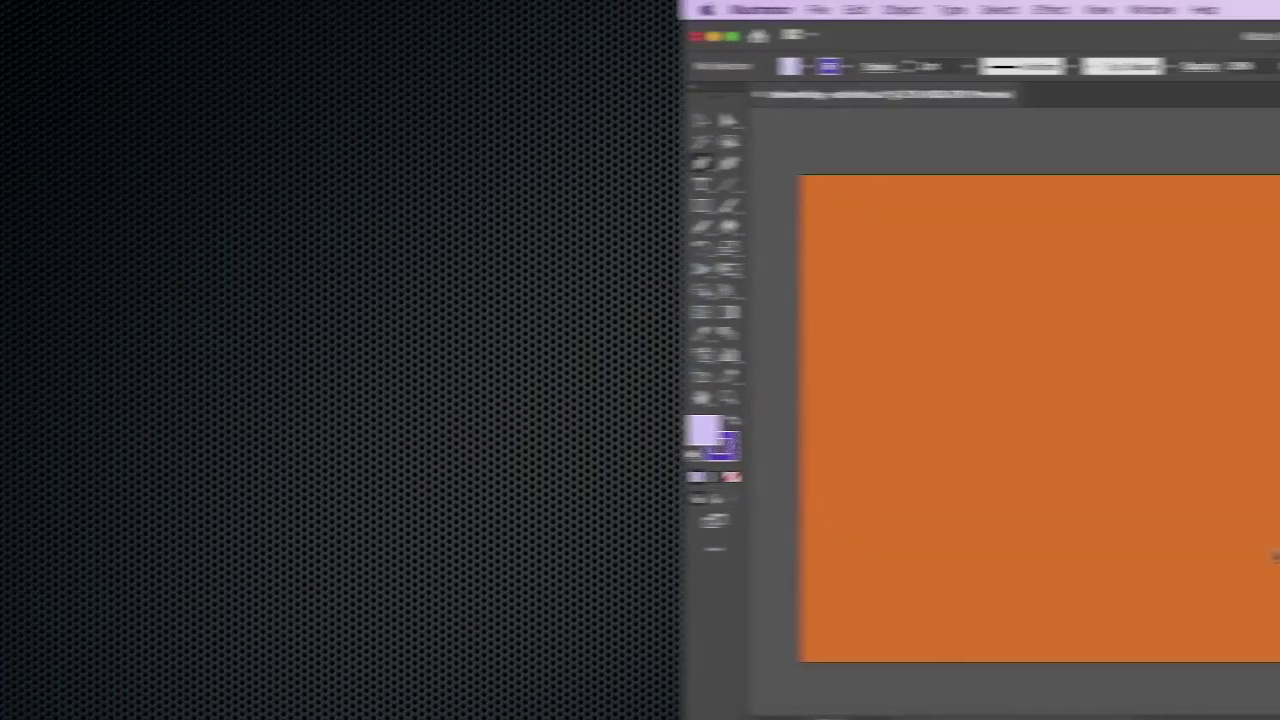
- Draw two open three-point paths with the Pen tool: an upward peak on the artboard's left half and a V on its right half
left_click(194, 533)
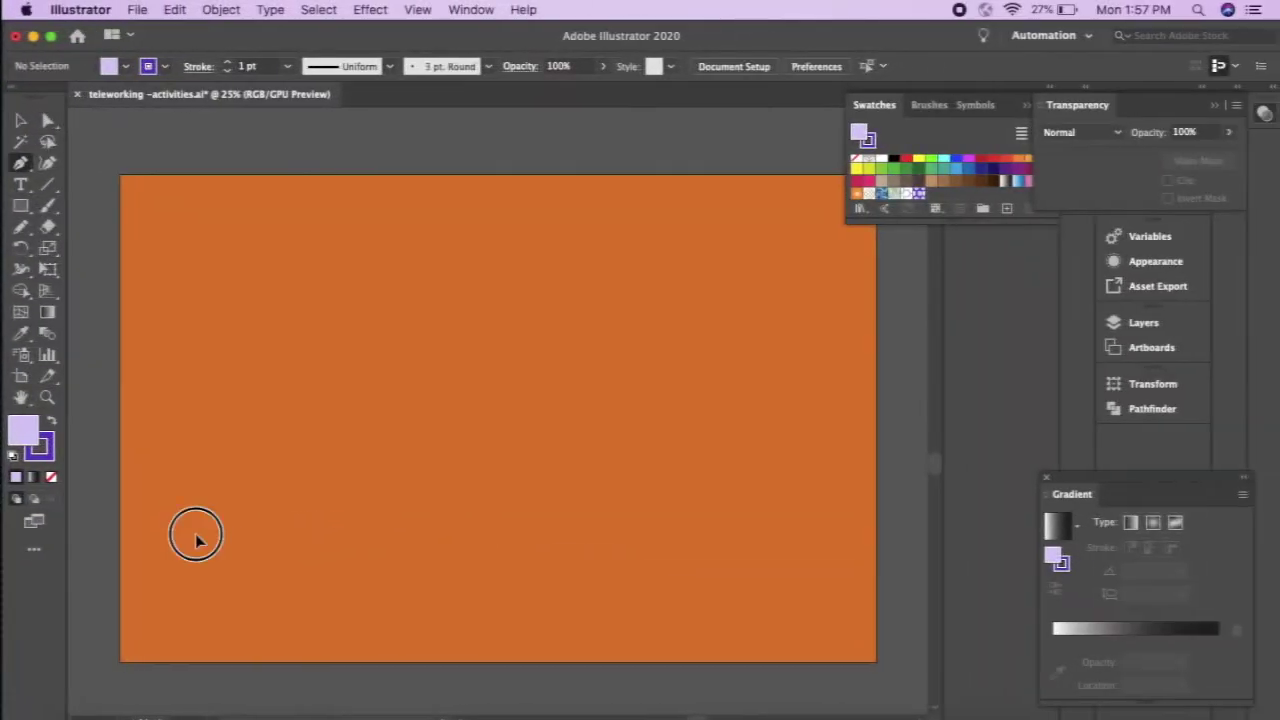
left_click(323, 318)
left_click(426, 543)
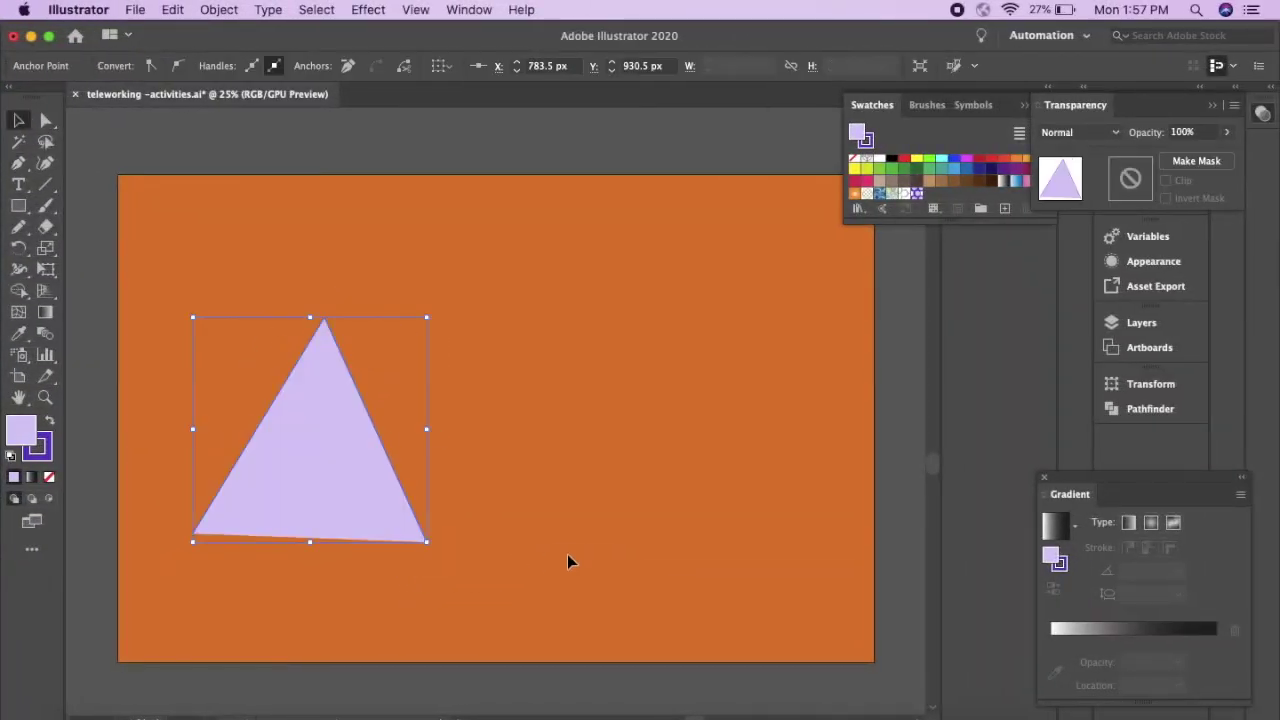
key("p")
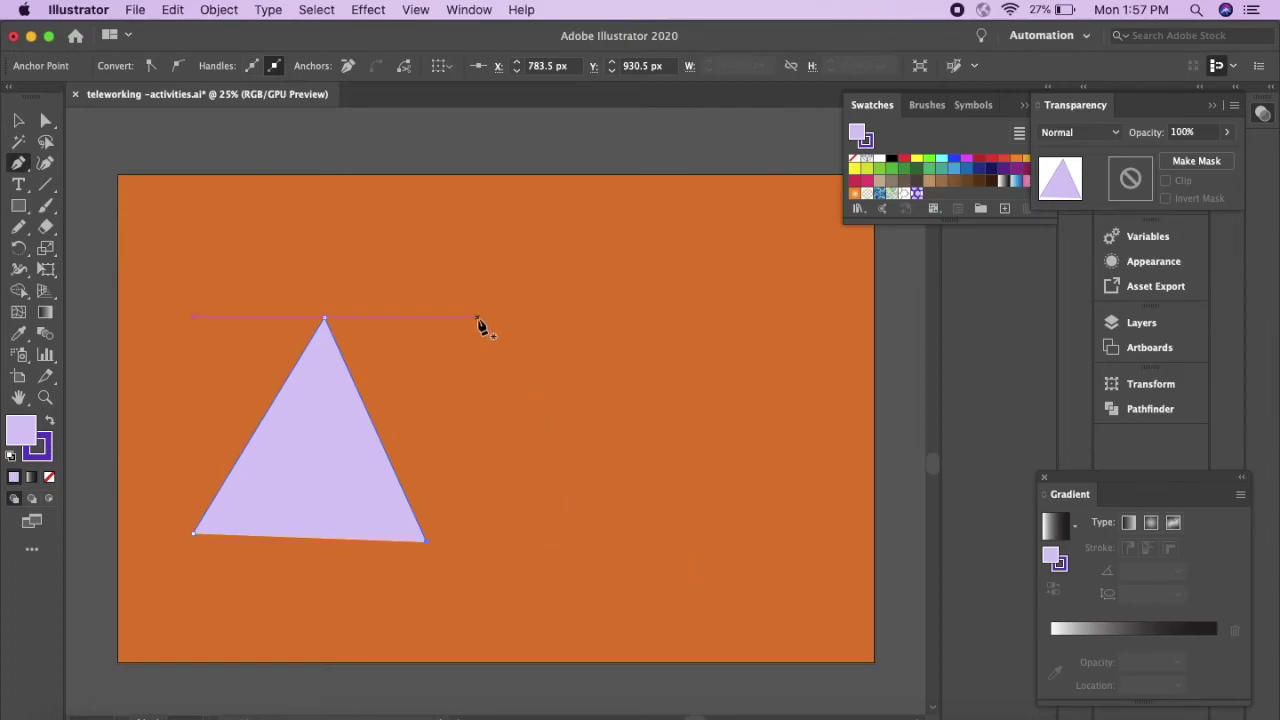
left_click(535, 308)
left_click(675, 542)
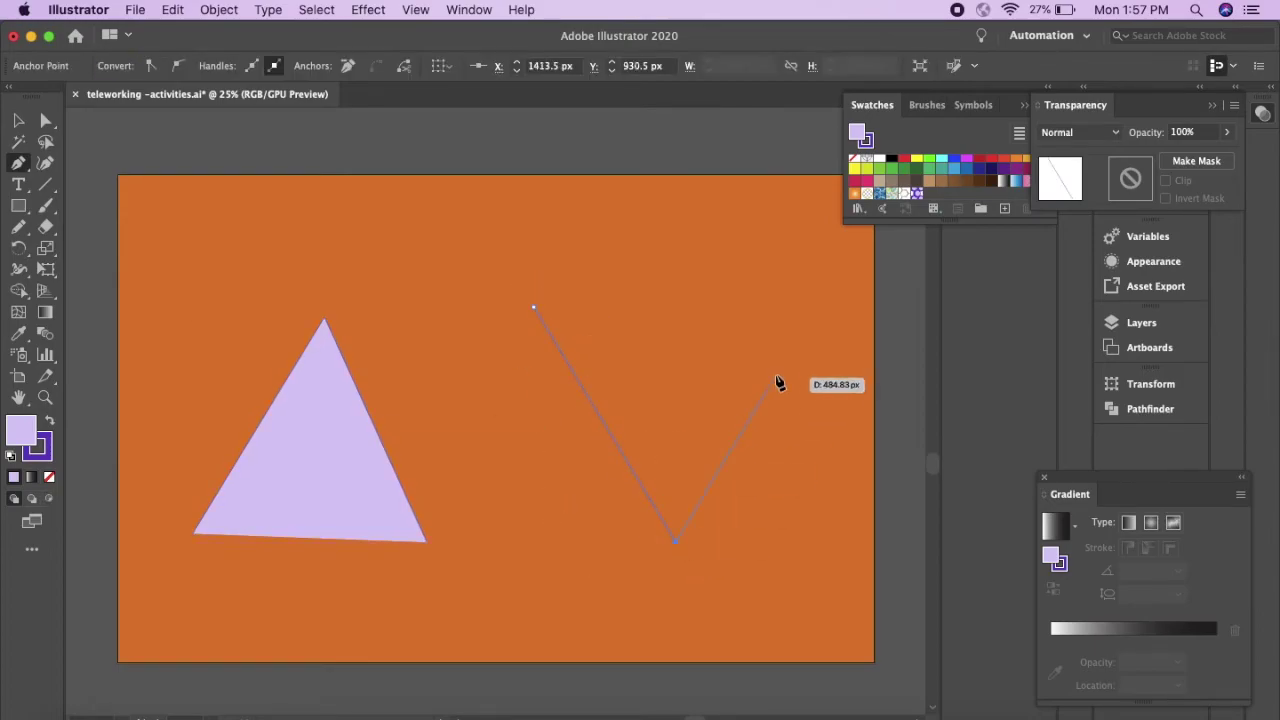
left_click(799, 304)
- Join the peak's lower right endpoint to the V's upper left endpoint into one path and deselect it
key("v")
key("a")
left_click(533, 306)
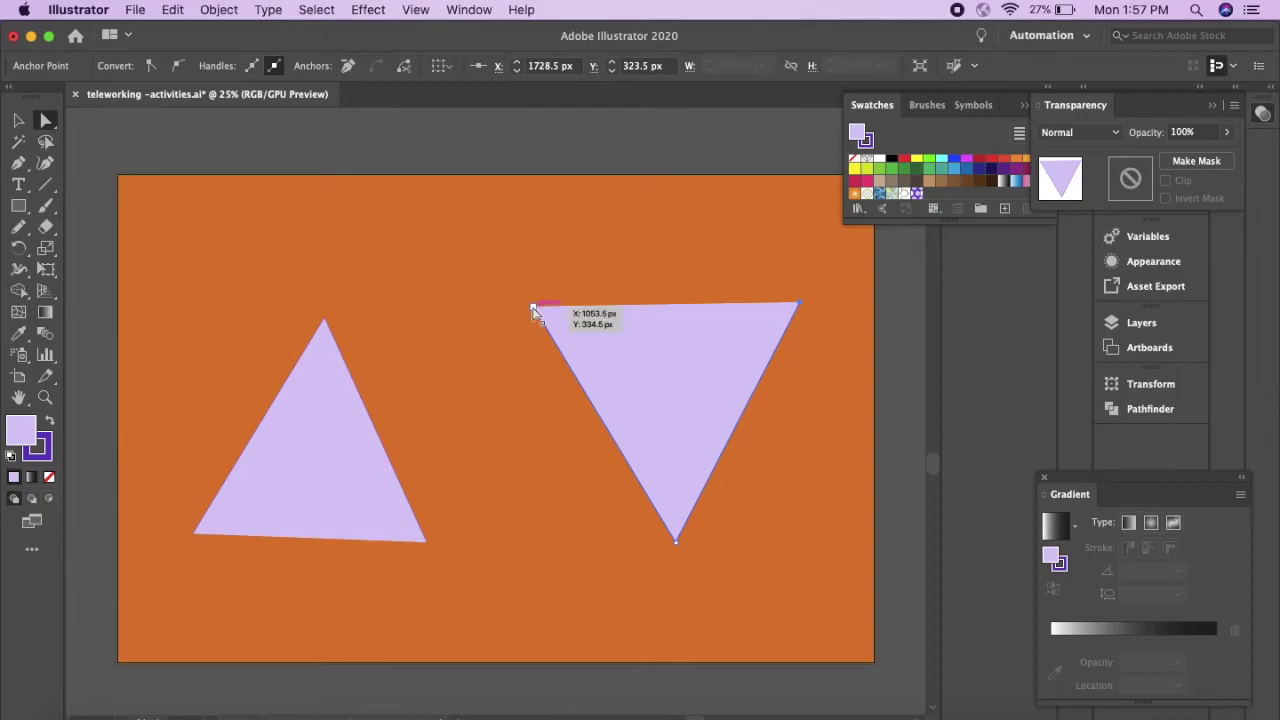
key("super+a")
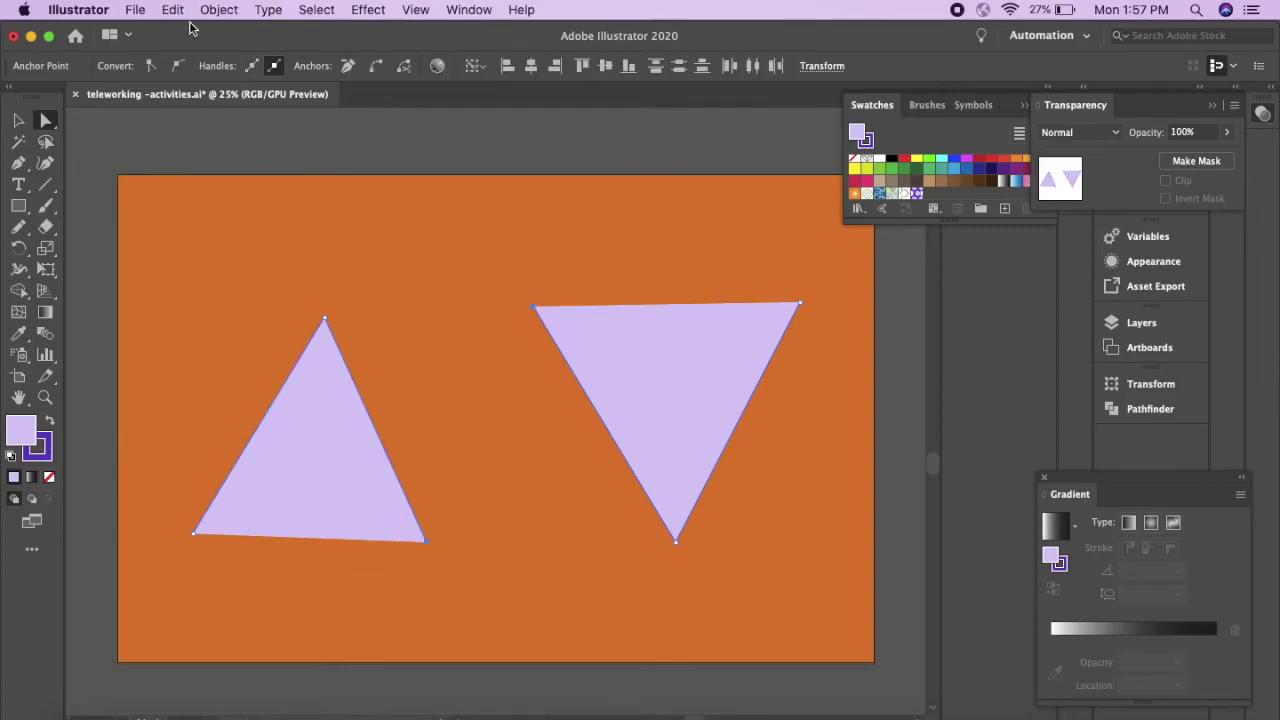
left_click(218, 10)
mouse_move(230, 403)
left_click(424, 404)
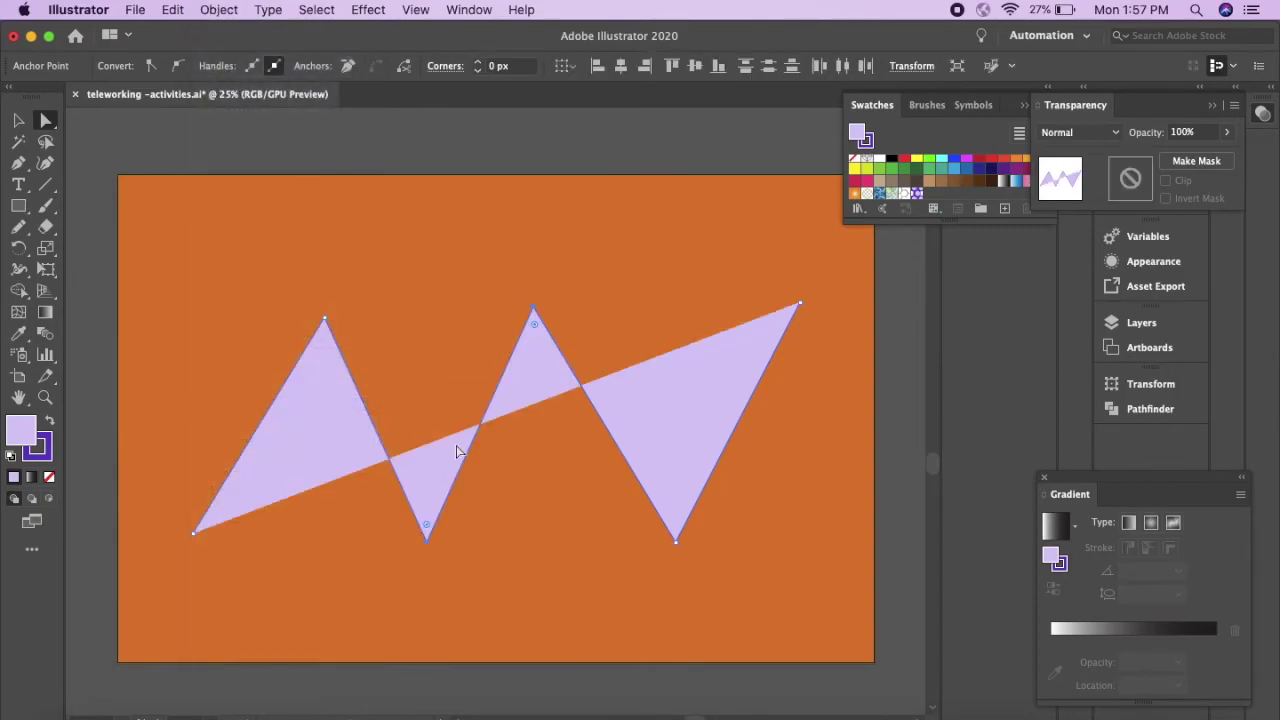
key("v")
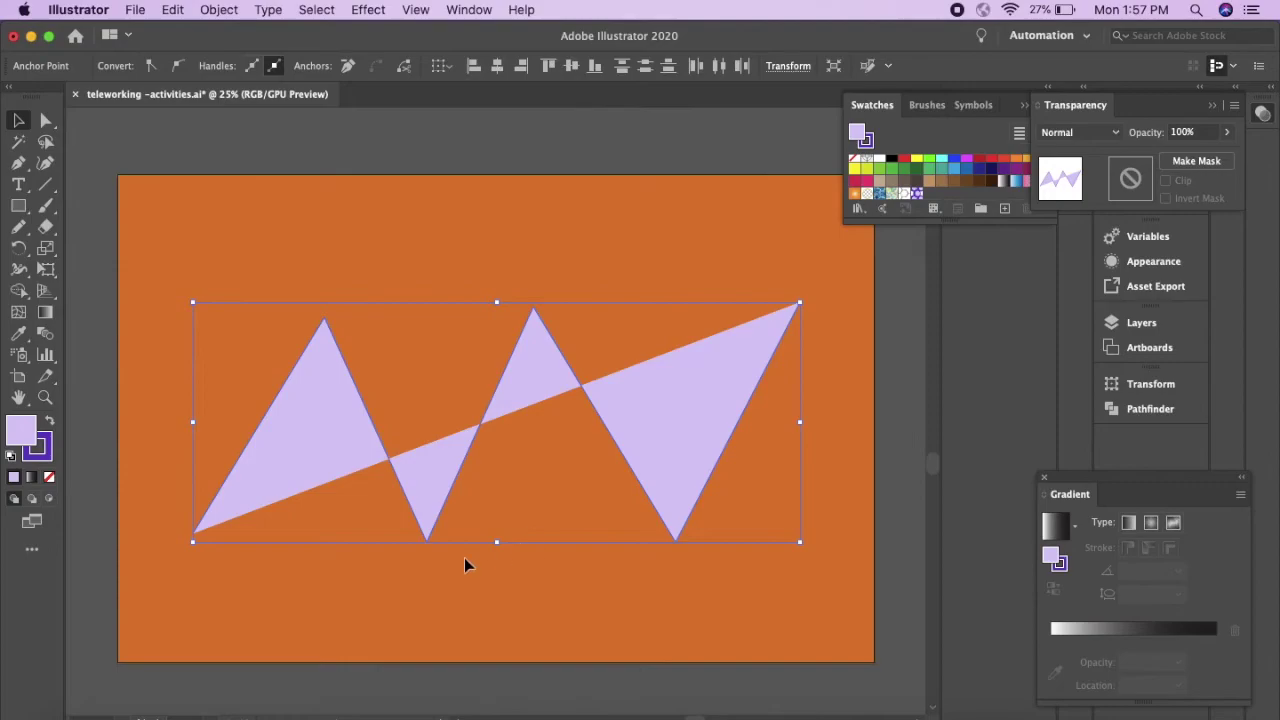
left_click(202, 634)
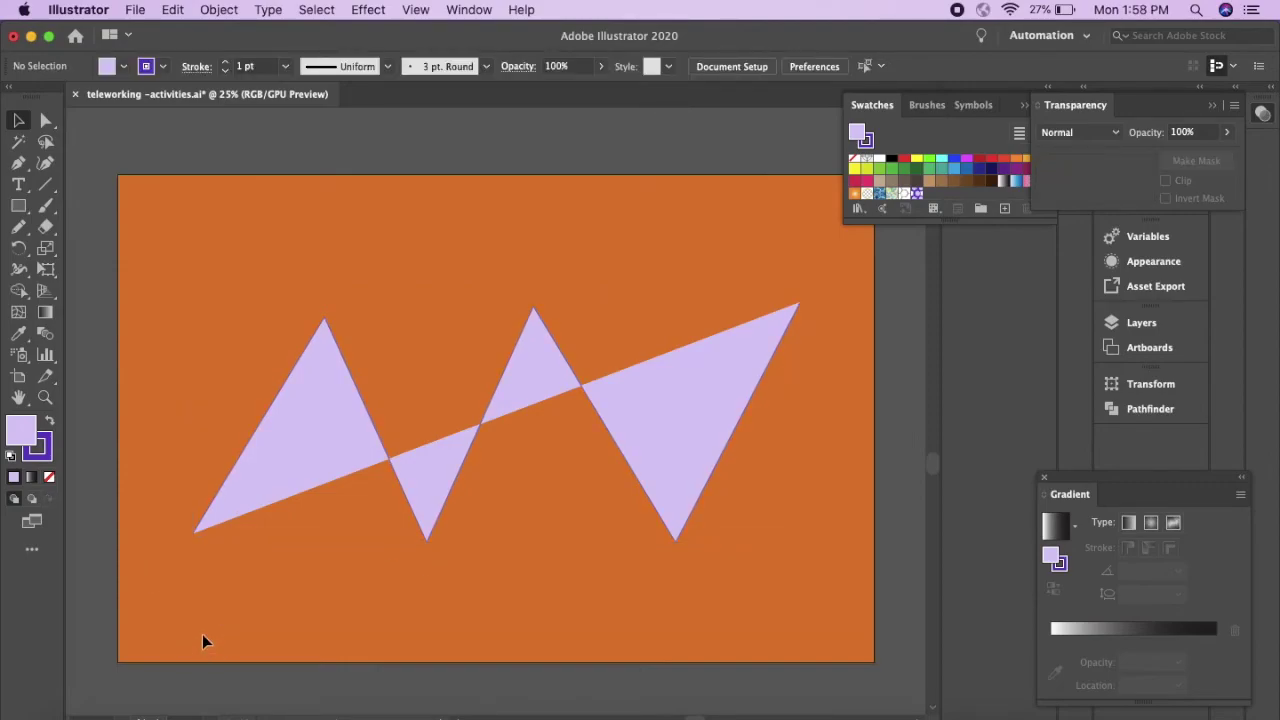
- Remove the joined zigzag path's fill, set its stroke weight to 10 pt, and deselect it
left_click(243, 471)
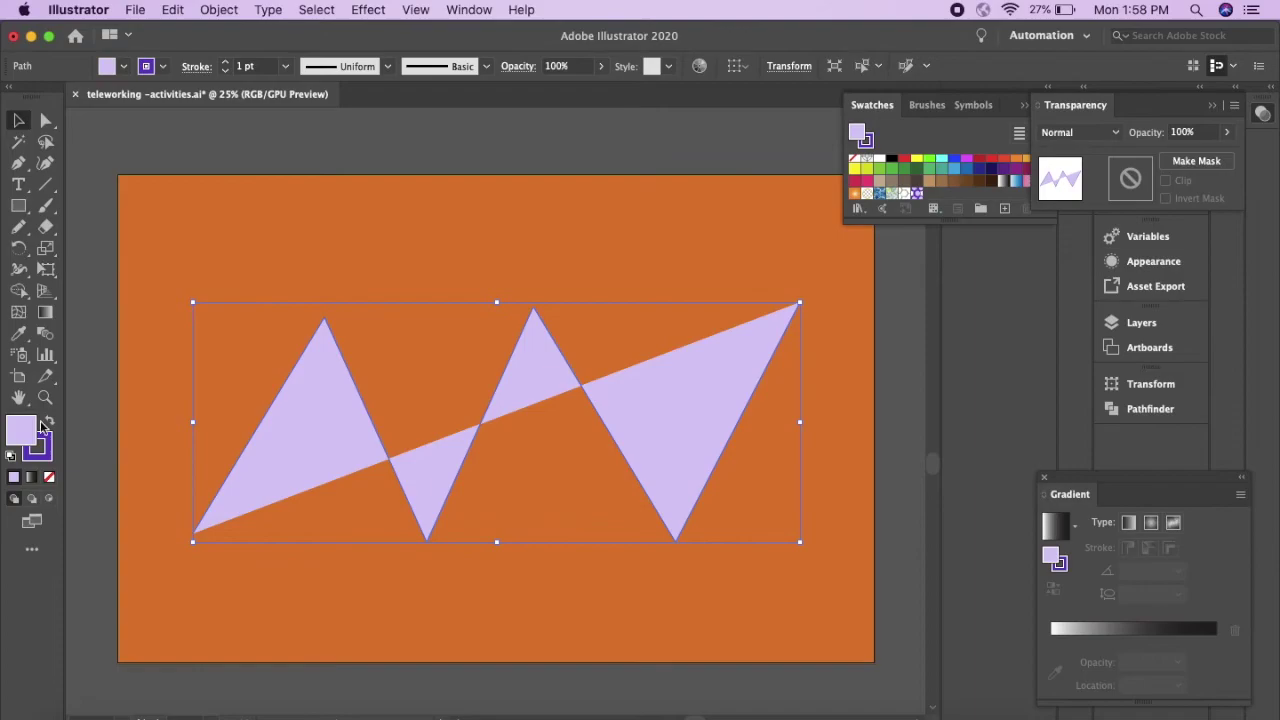
left_click(48, 477)
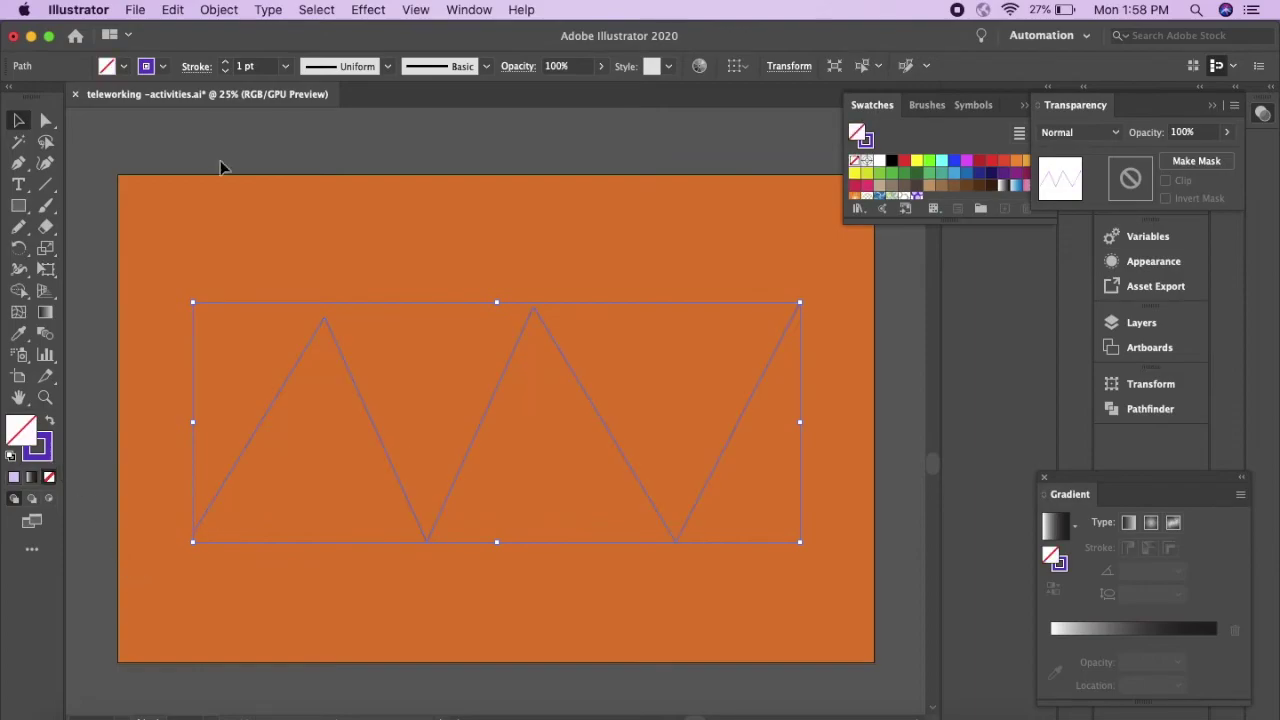
left_click(227, 71)
left_click(227, 71)
left_click(226, 63)
left_click_drag(265, 67, 217, 60)
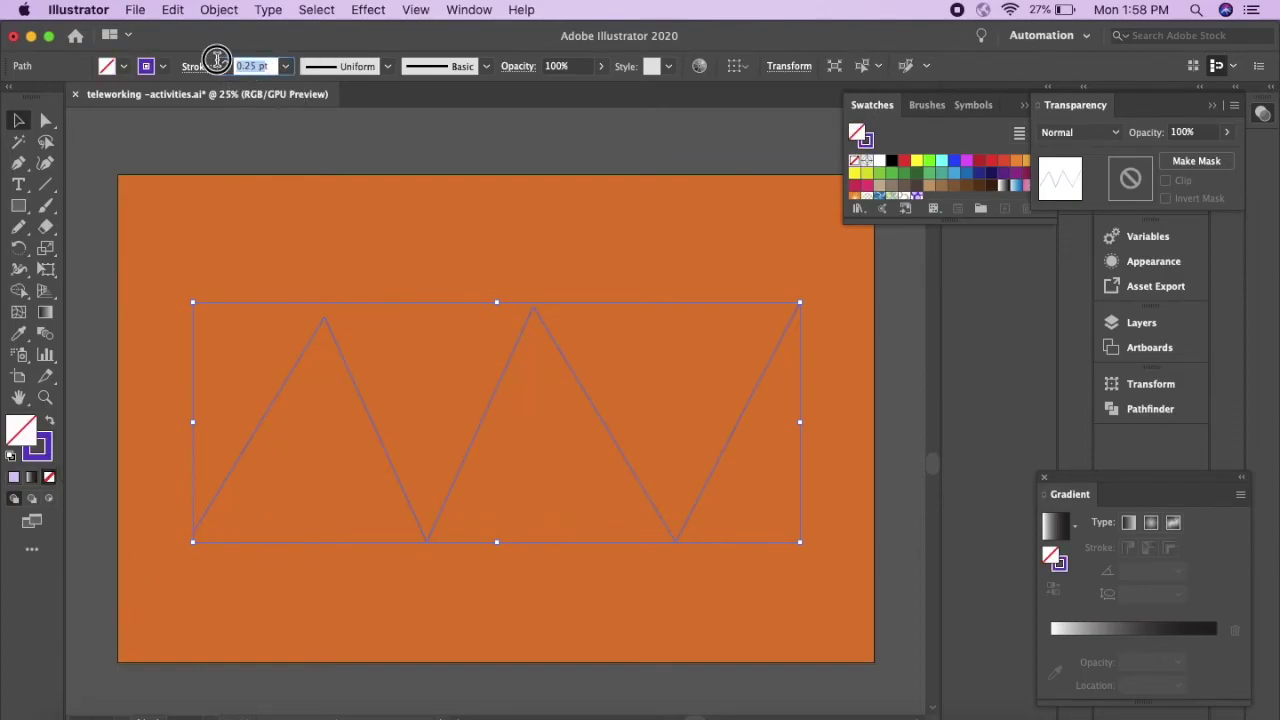
type("10")
key("Return")
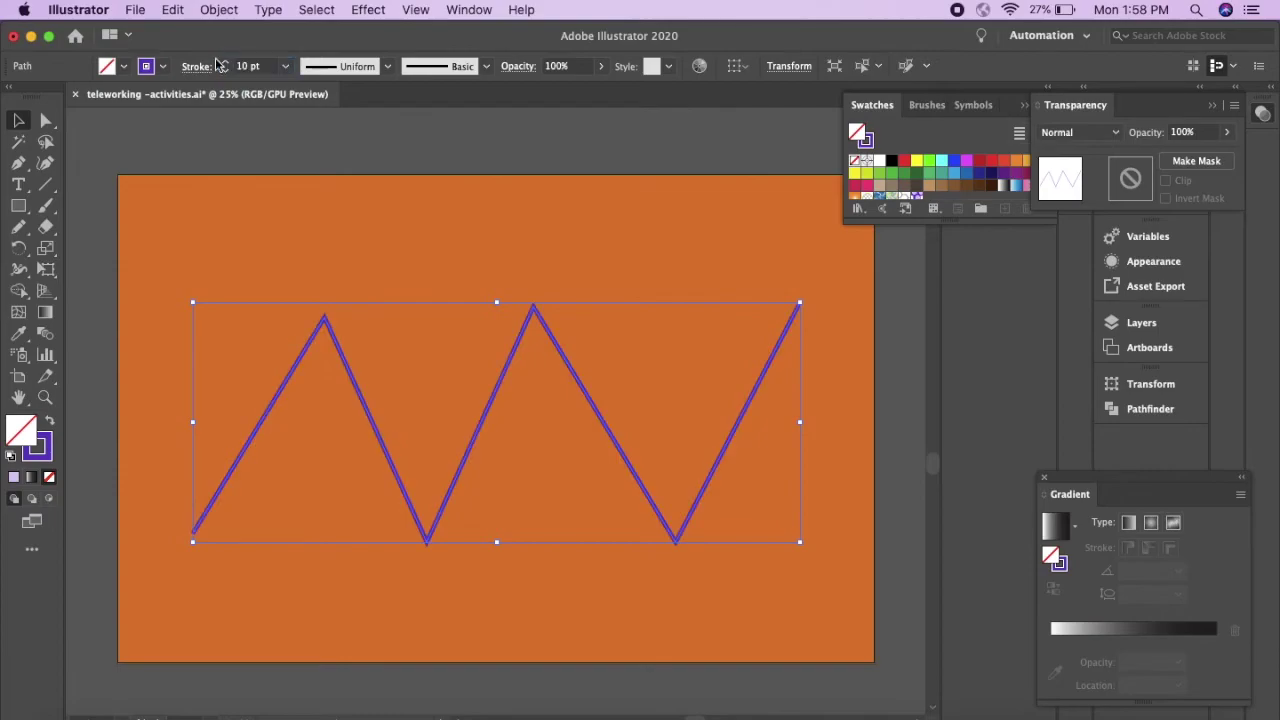
left_click(295, 226)
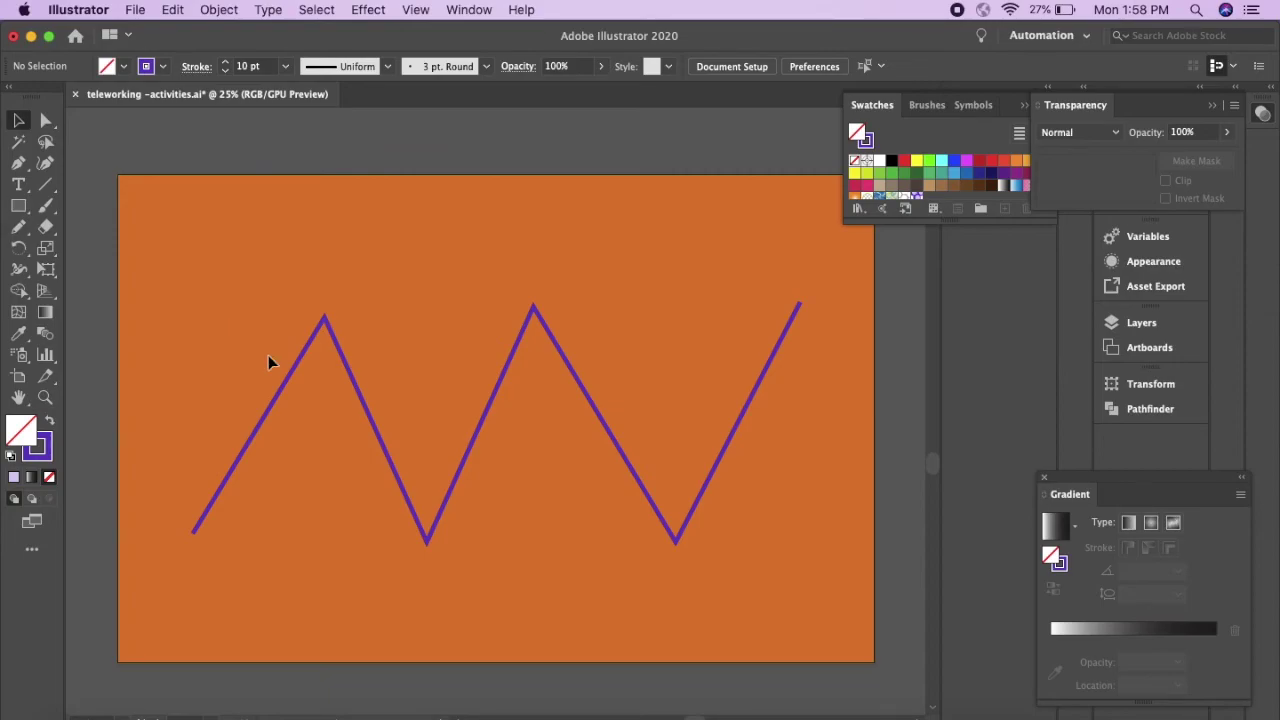
- Delete the zigzag path from the artboard
left_click(426, 540)
key("Delete")
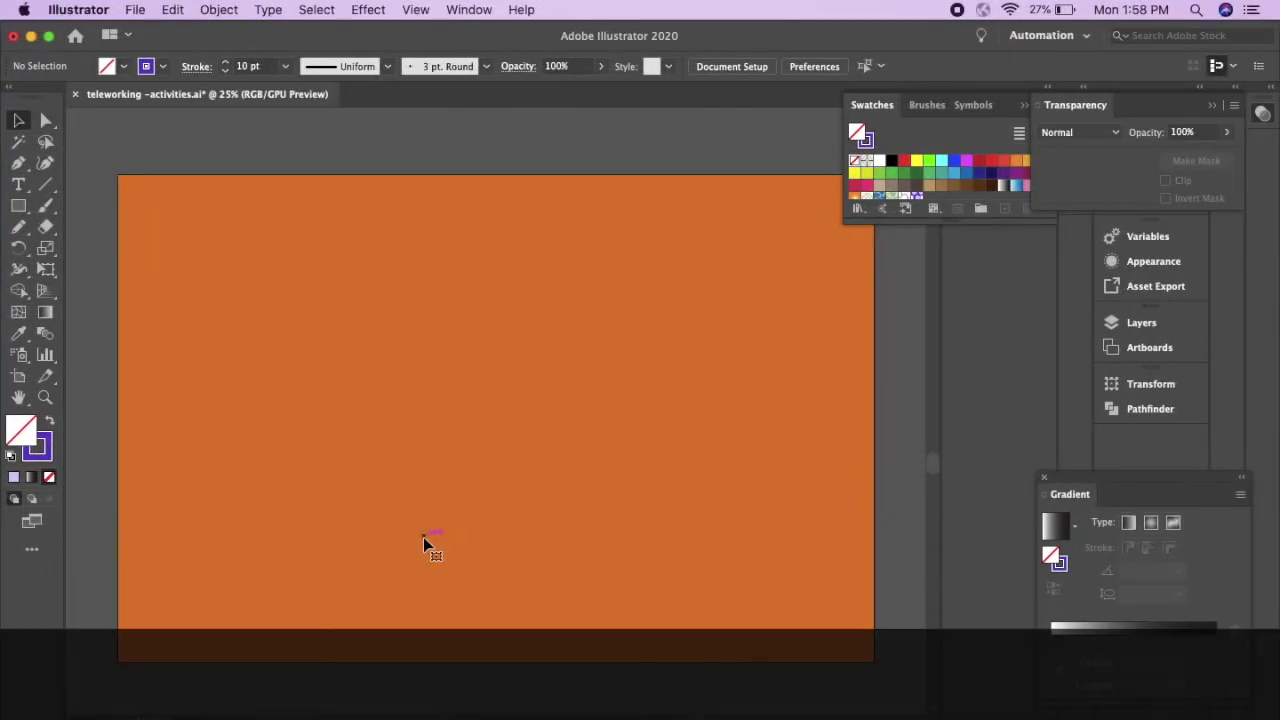
- Switch to Google Chrome, copy the grey bunny clip art image, and paste it onto the orange artboard in Illustrator
key("super+Tab")
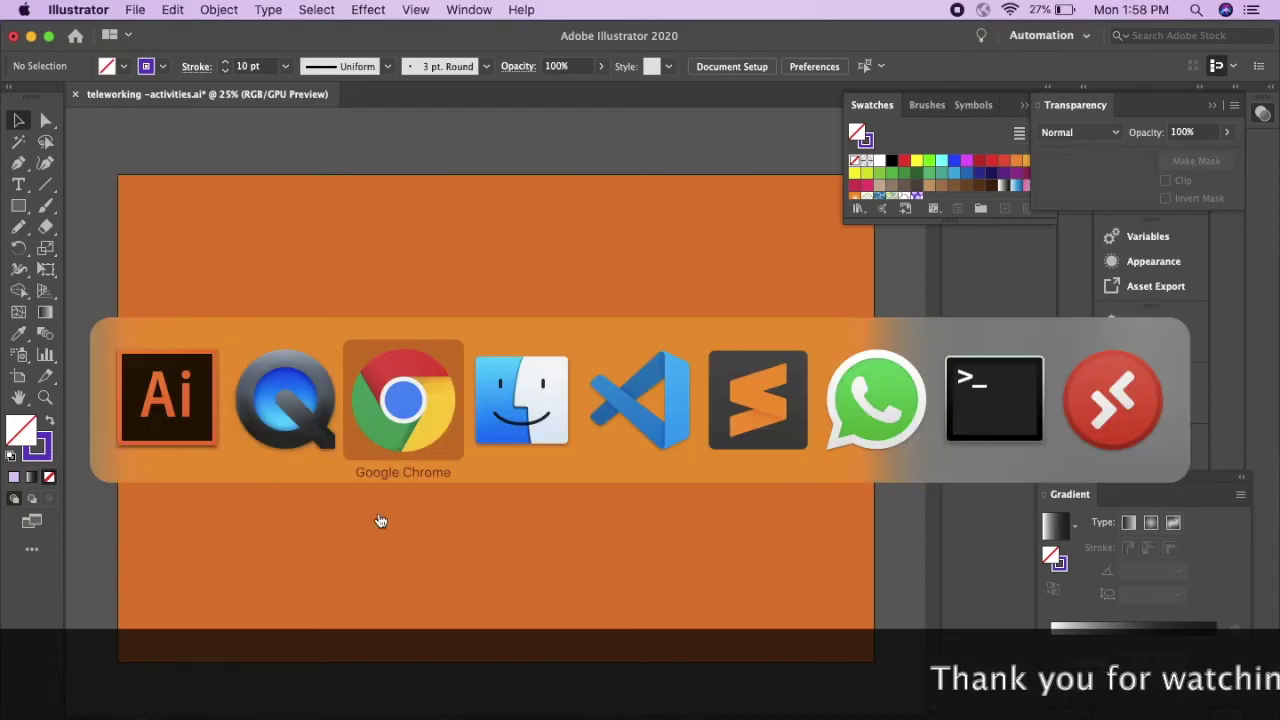
right_click(965, 325)
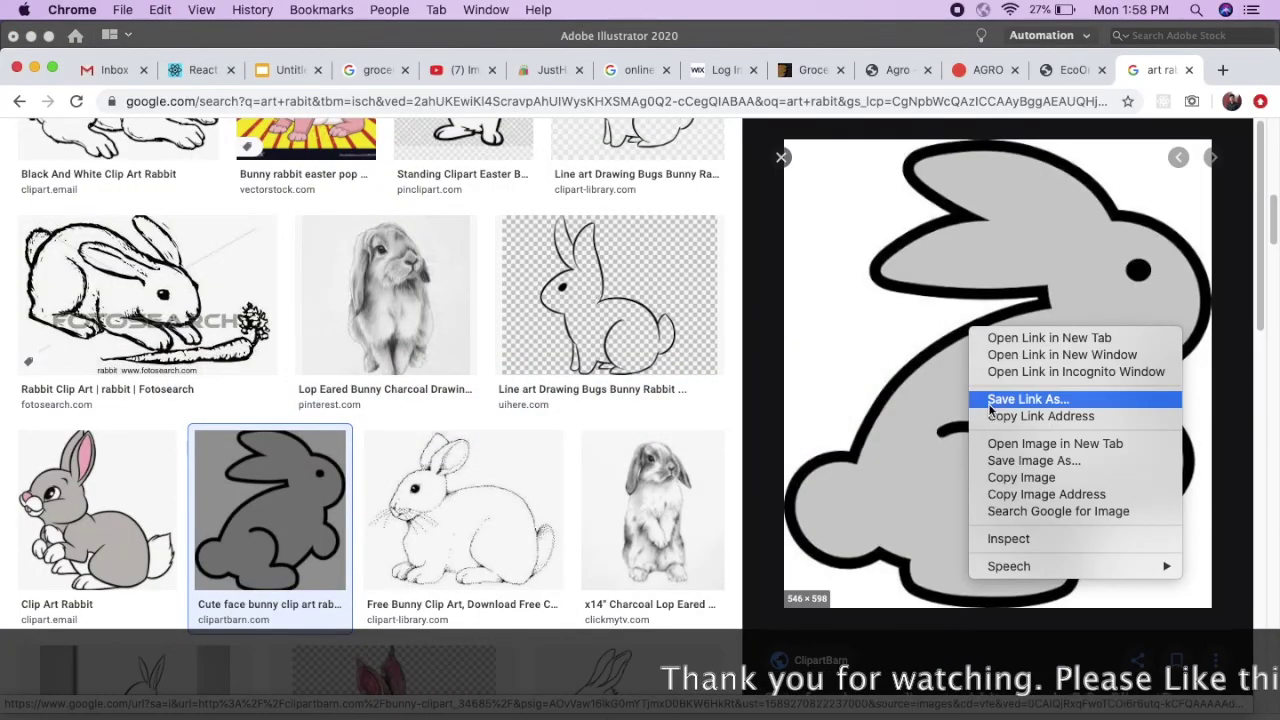
left_click(1000, 479)
key("super+Tab")
key("super+v")
left_click(326, 400)
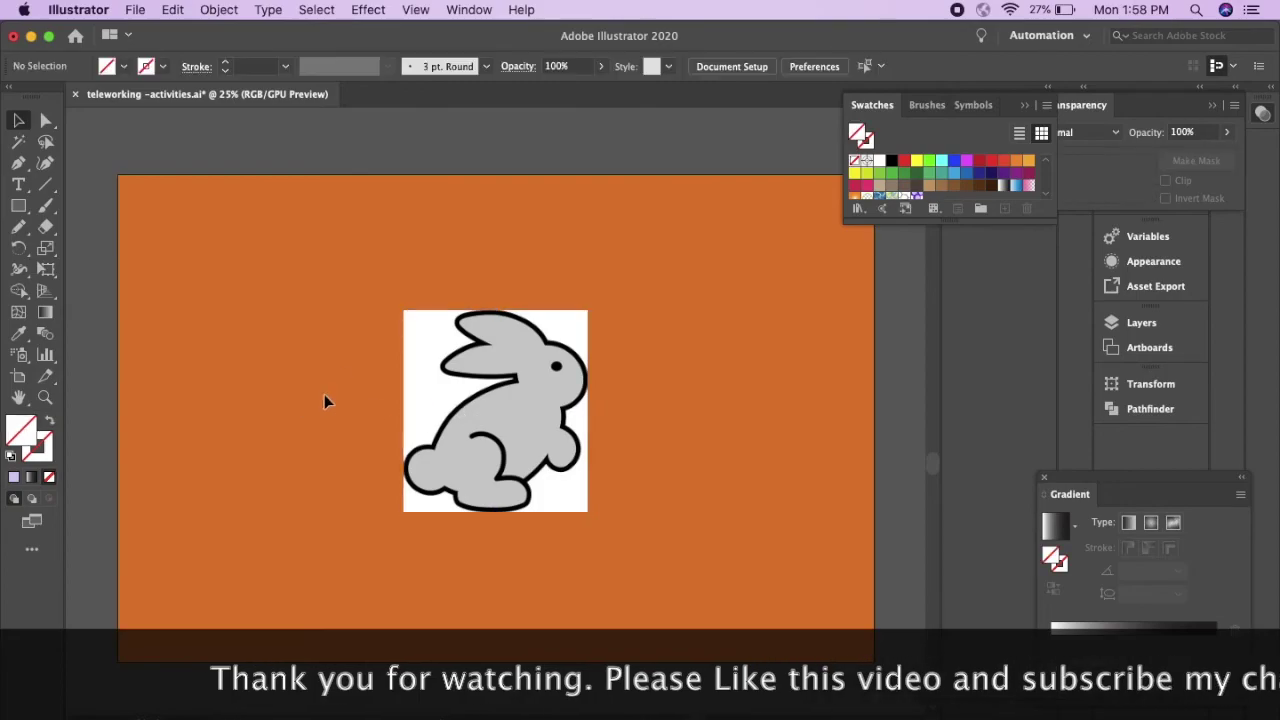
- Apply Image Trace to the pasted rabbit, expand the result, and move the artwork to the artboard's left half
left_click(478, 400)
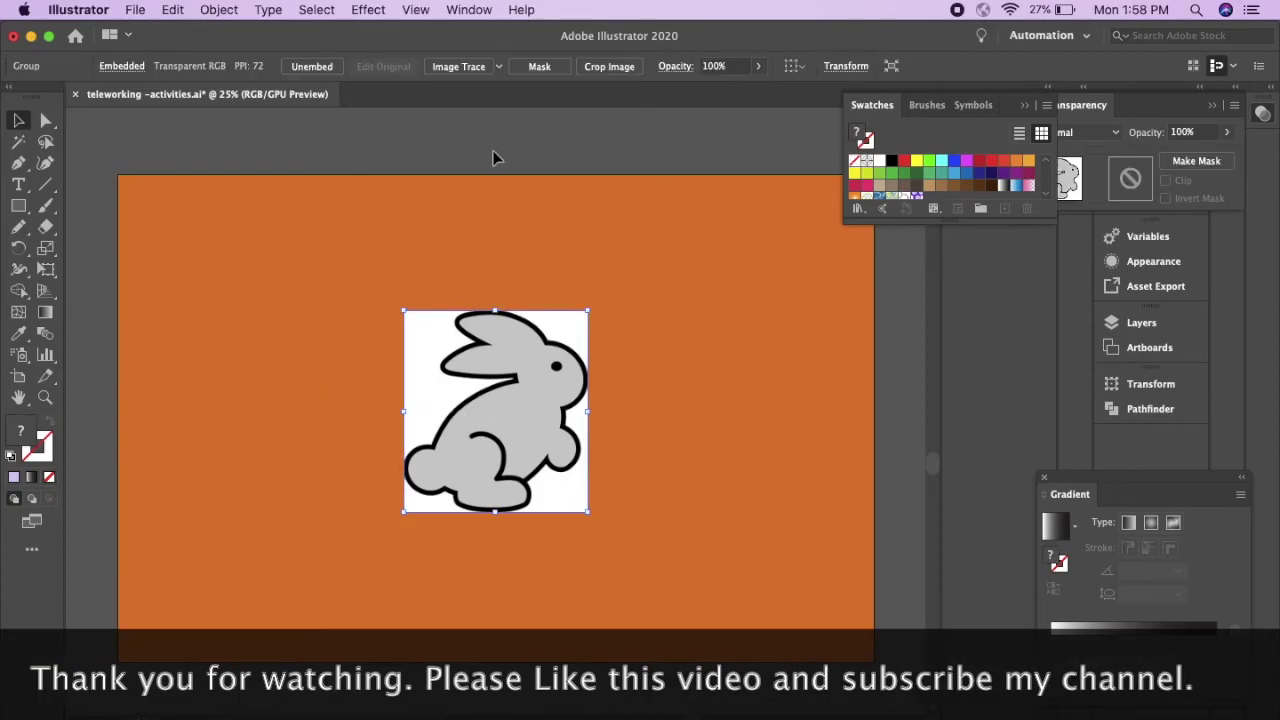
left_click(465, 68)
left_click(486, 66)
right_click(434, 390)
left_click(233, 457)
left_click(432, 396)
left_click_drag(430, 400, 230, 400)
left_click(300, 412)
- Ungroup the traced artwork and separate the rabbit from its white background shape
right_click(290, 396)
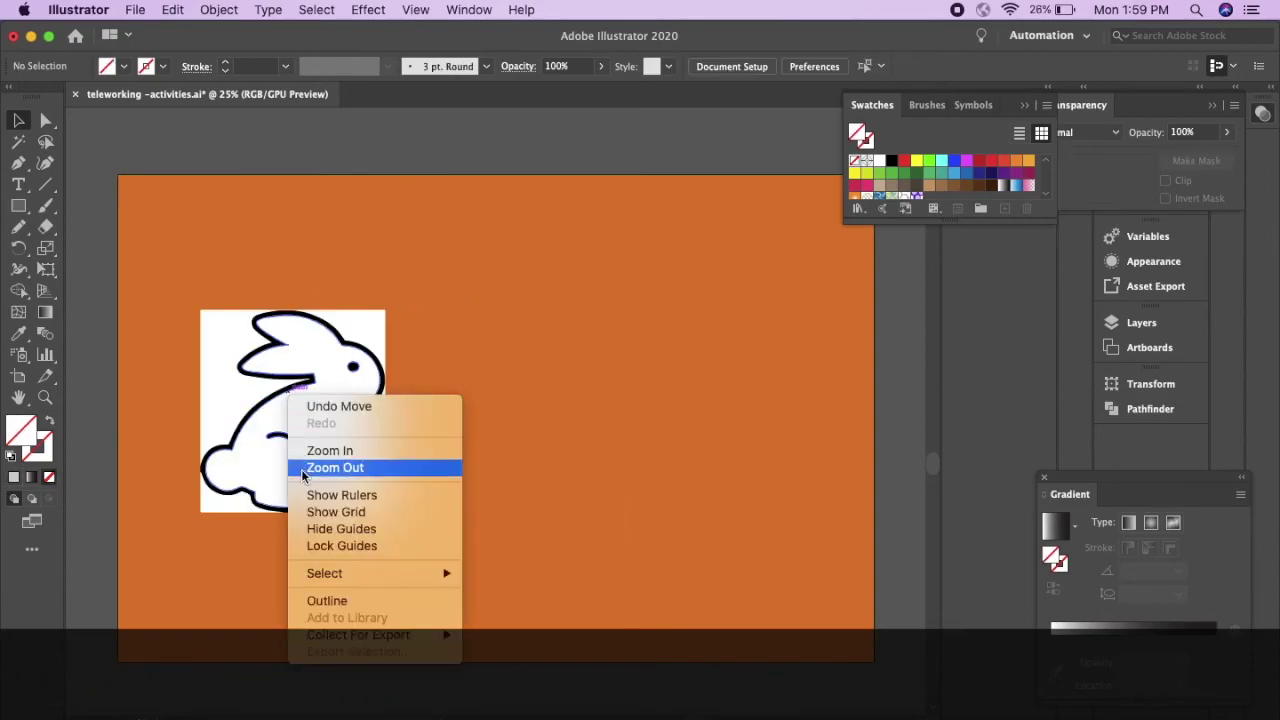
left_click(364, 362)
right_click(312, 379)
left_click(209, 342)
left_click(209, 342)
left_click_drag(223, 349, 229, 380)
right_click(499, 356)
left_click(542, 501)
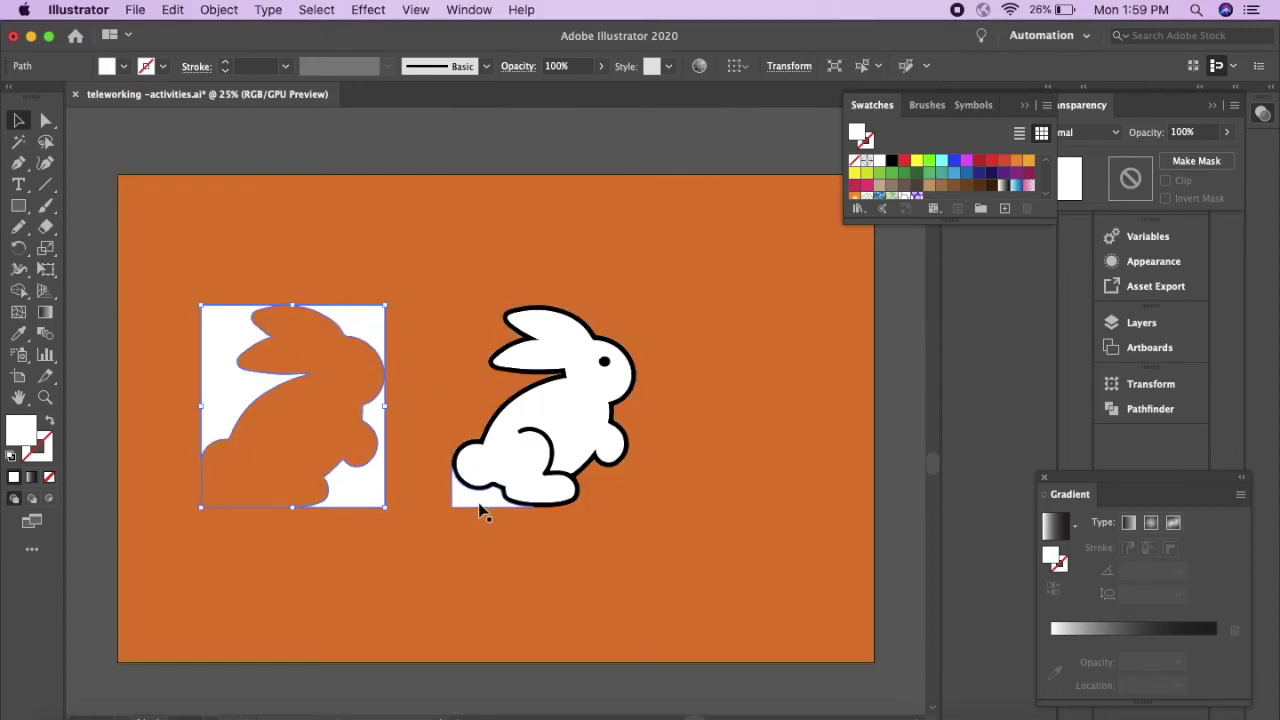
- Delete the leftover white corner piece beside the rabbit and the white background shape on the artboard's left half
left_click_drag(483, 509, 418, 560)
key("Delete")
left_click(382, 505)
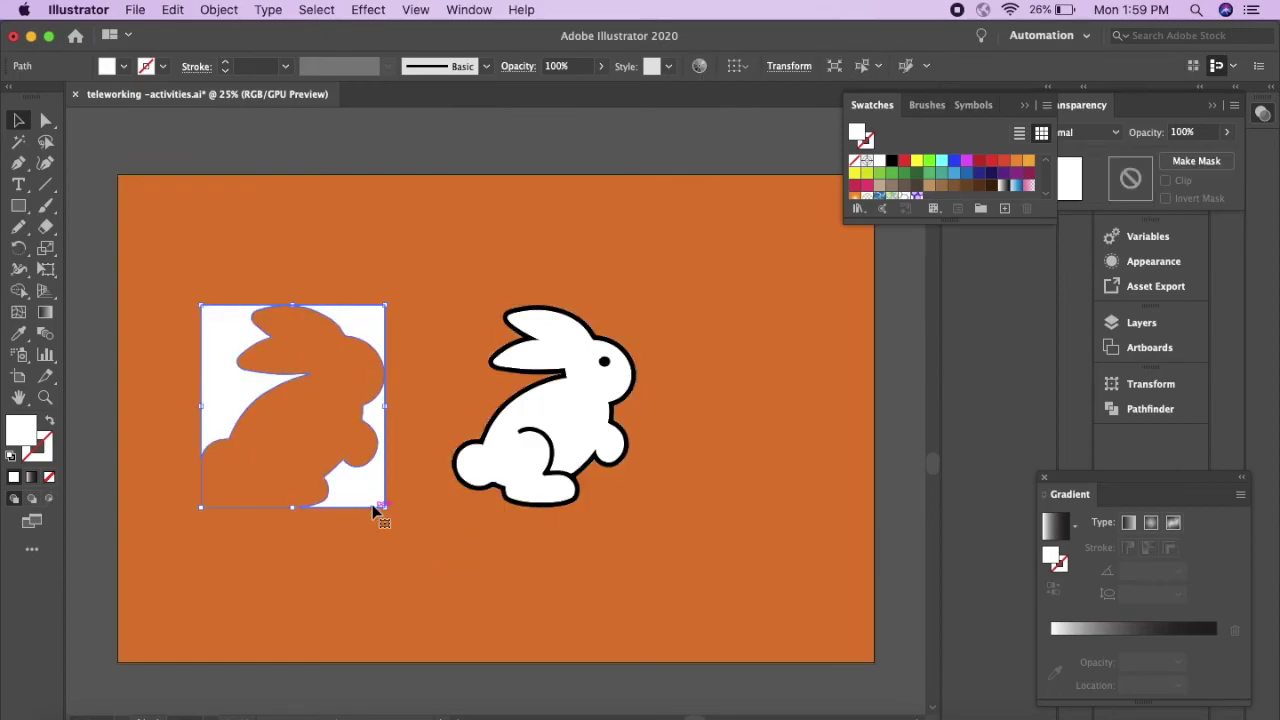
key("Delete")
- Fill the rabbit's black outline path with magenta #f2118c
left_click(517, 460)
key("a")
key("super+equal")
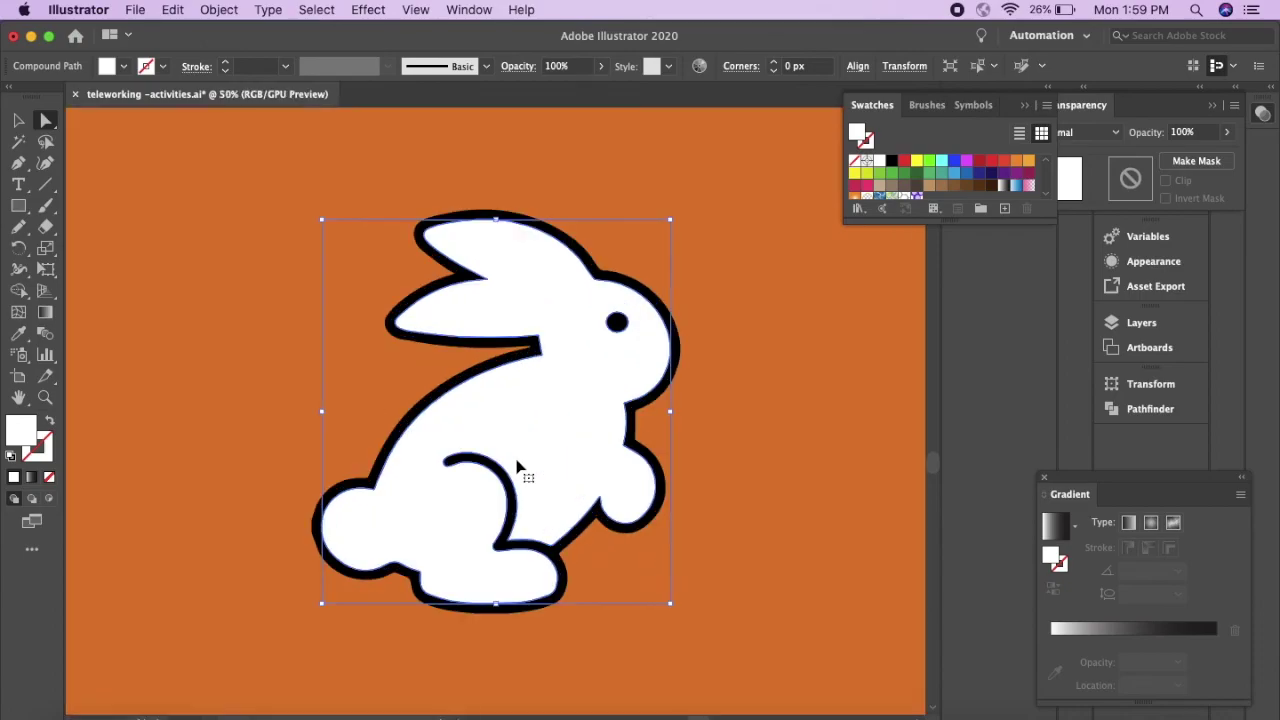
key("v")
left_click(330, 418)
left_click(405, 428)
double_click(25, 428)
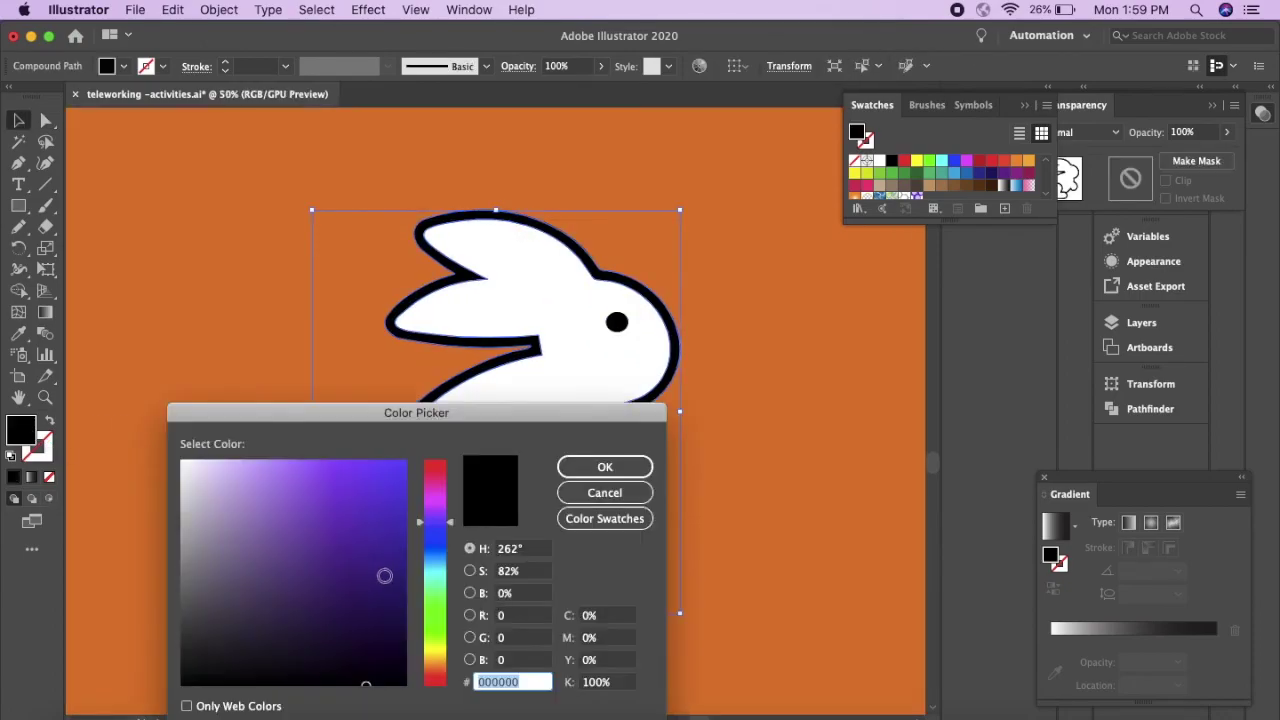
left_click(372, 610)
left_click(423, 494)
left_click(393, 471)
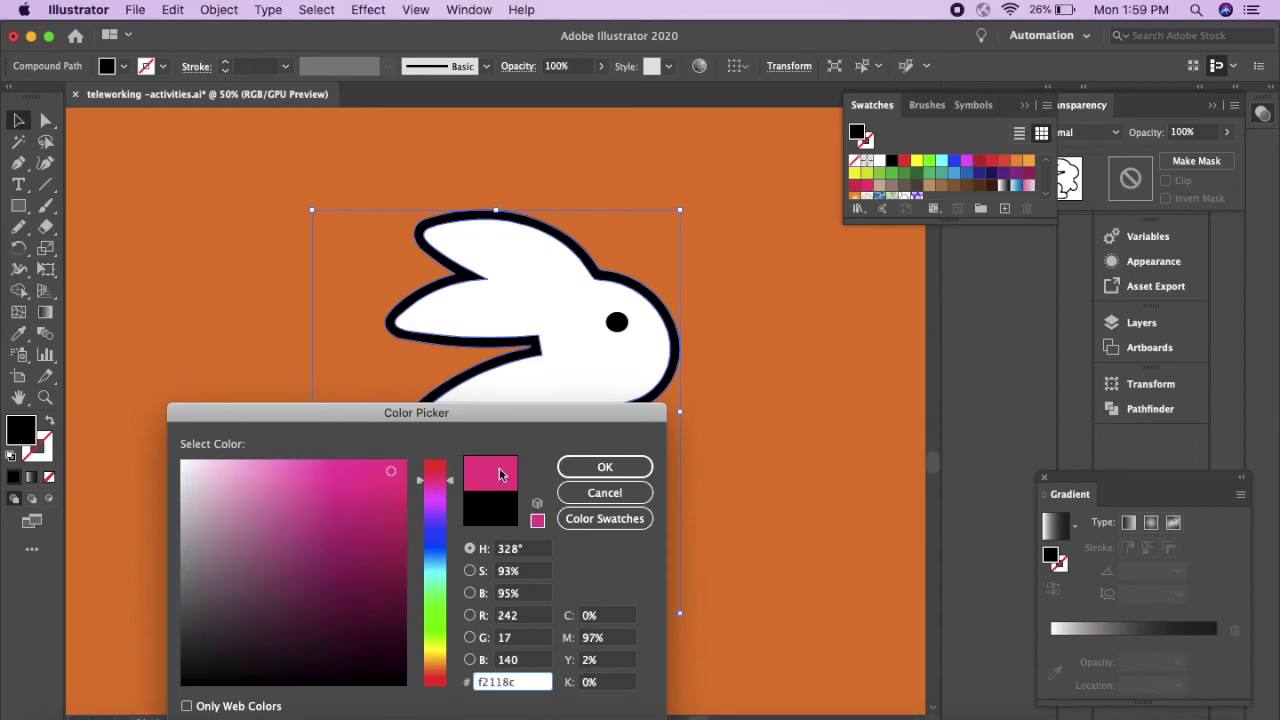
left_click(575, 472)
- Change the rabbit outline's fill to dark grey and deselect it
double_click(21, 427)
left_click(396, 496)
left_click(575, 467)
left_click(789, 443)
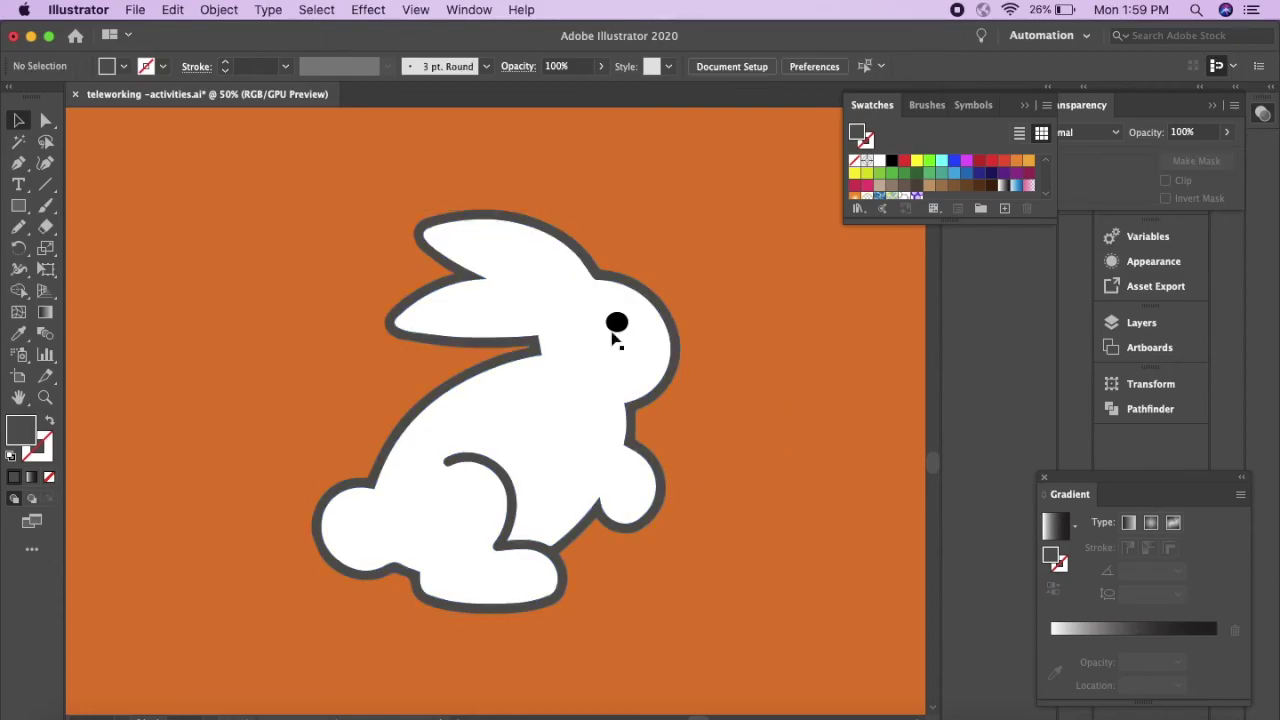
- Try bright swatches on the rabbit's outline, ending with a dark blue fill, and deselect it
left_click(508, 222)
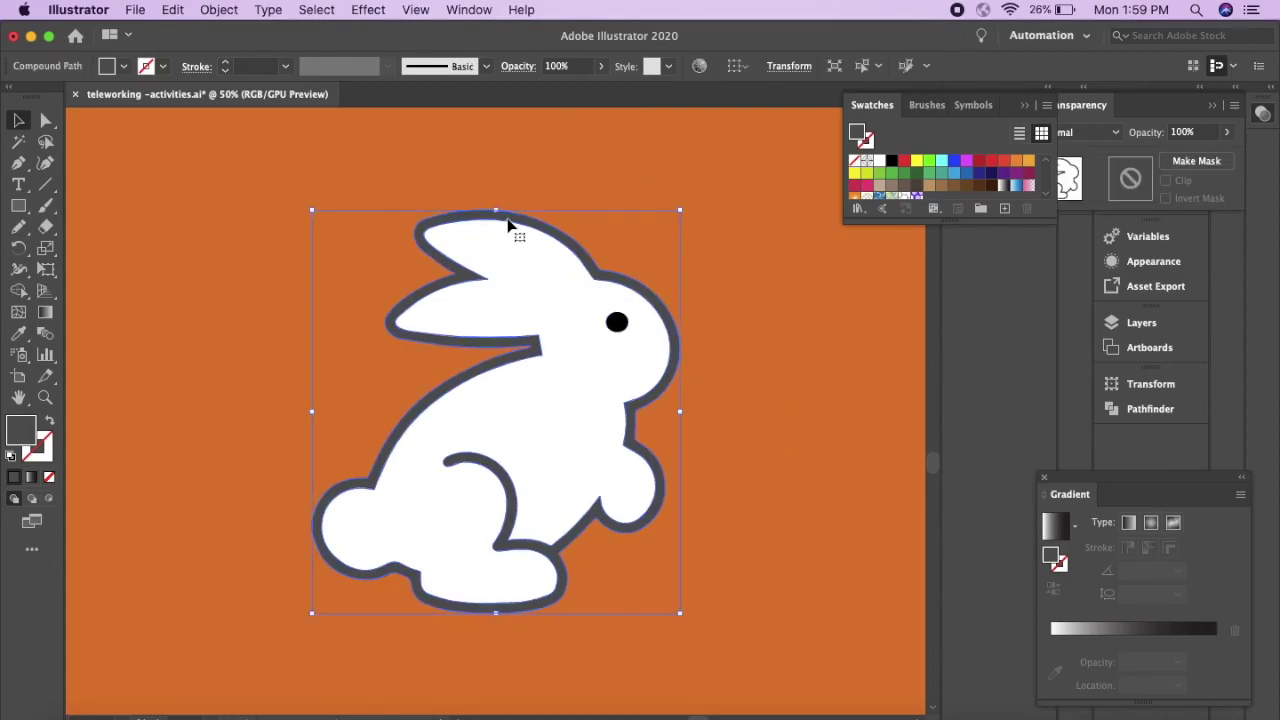
left_click(904, 161)
left_click(929, 161)
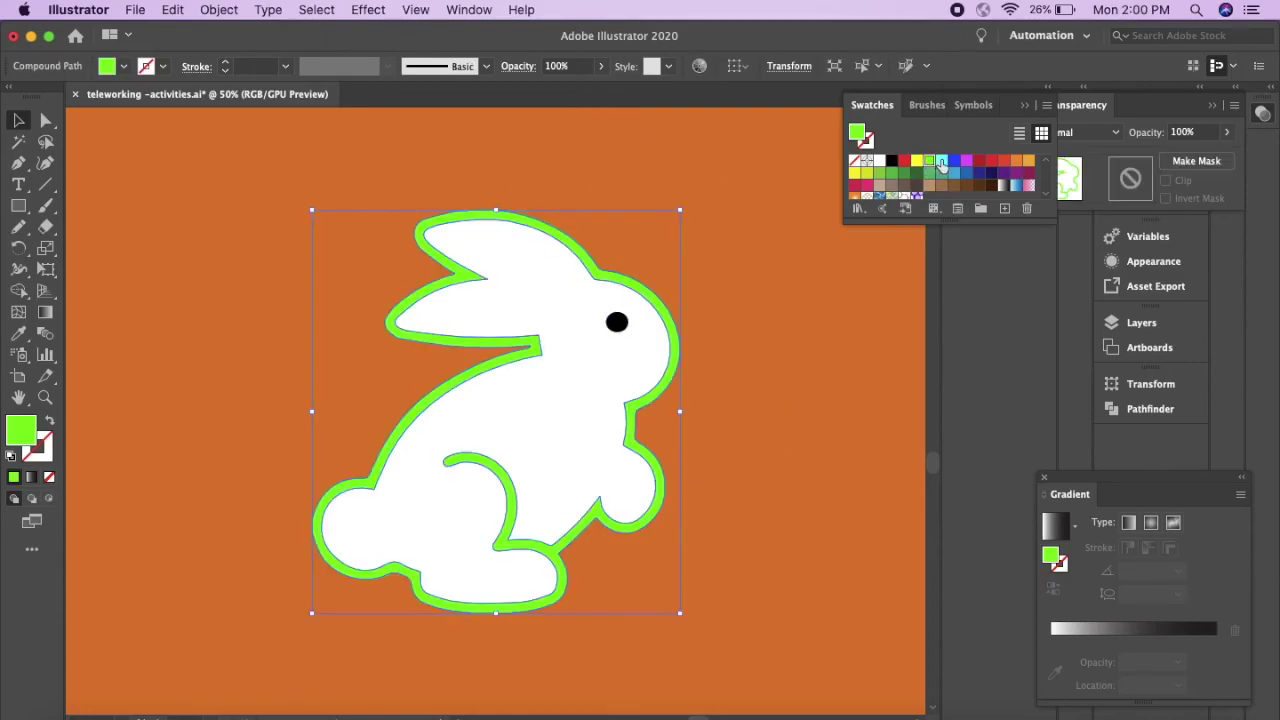
left_click(953, 161)
left_click(869, 350)
- Simplify the rabbit's white body compound path and show its anchor points
left_click(501, 398)
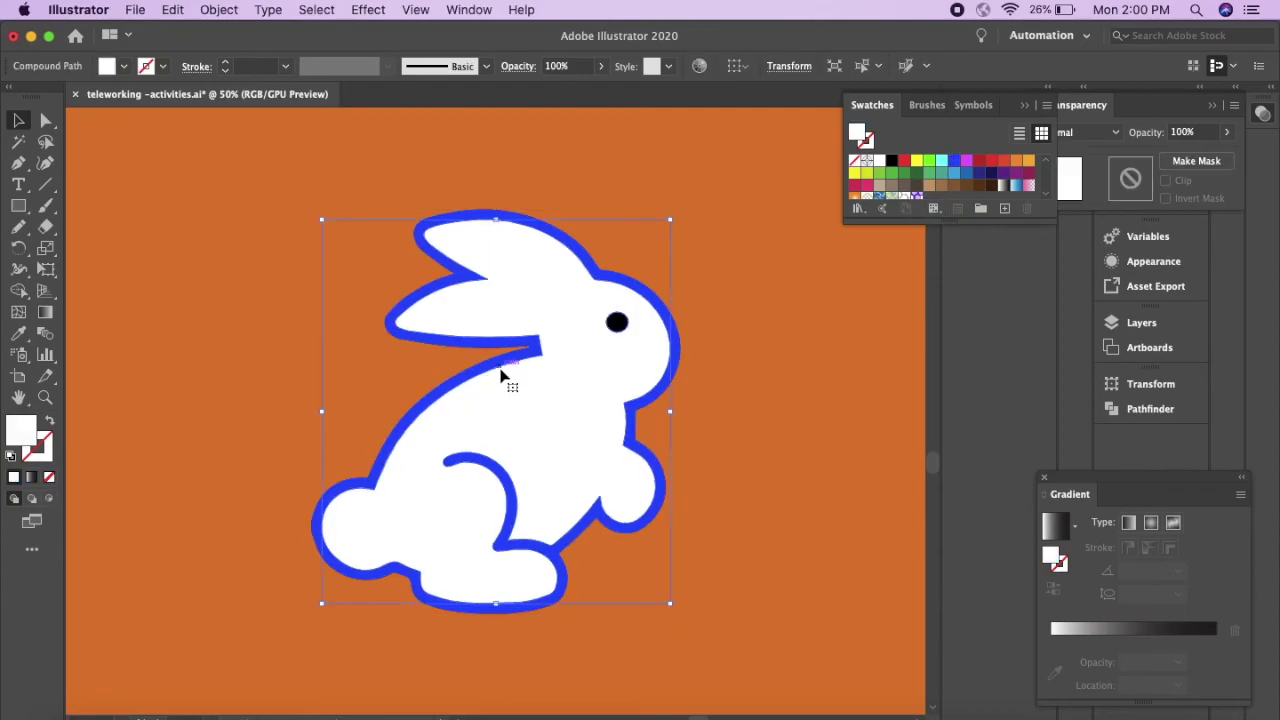
left_click(315, 316)
right_click(443, 349)
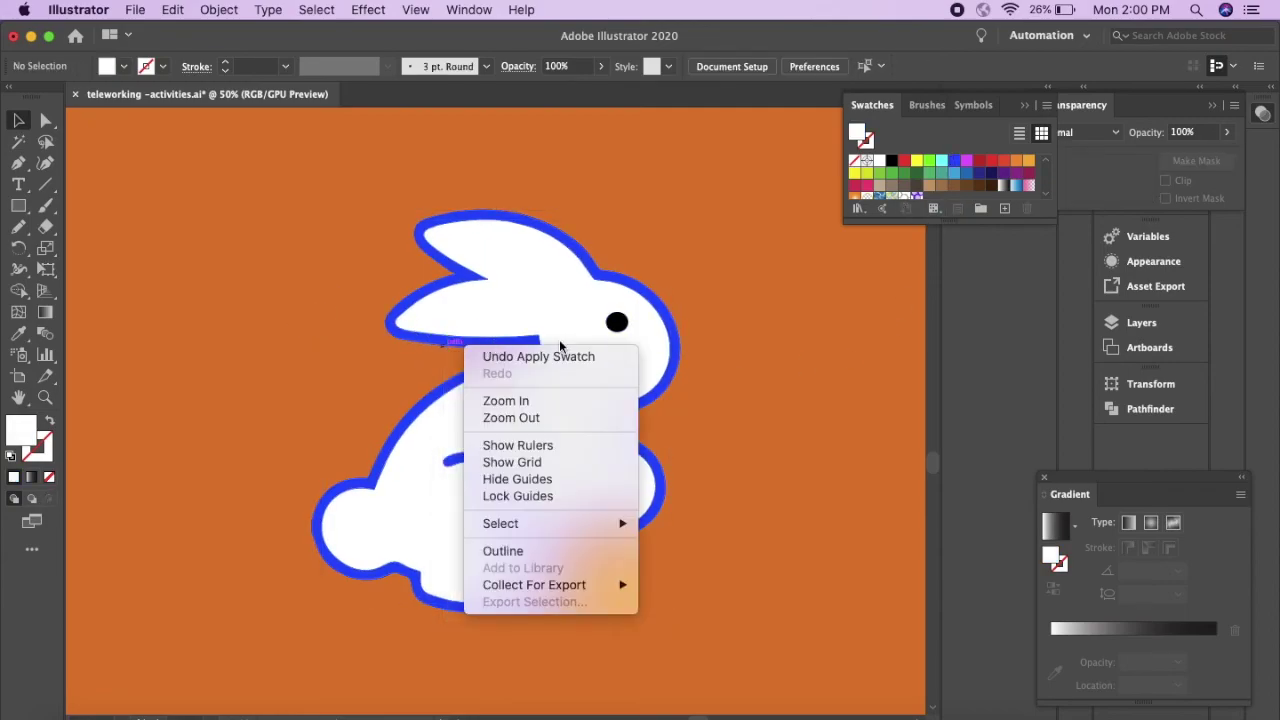
left_click(731, 326)
left_click(515, 349)
right_click(515, 349)
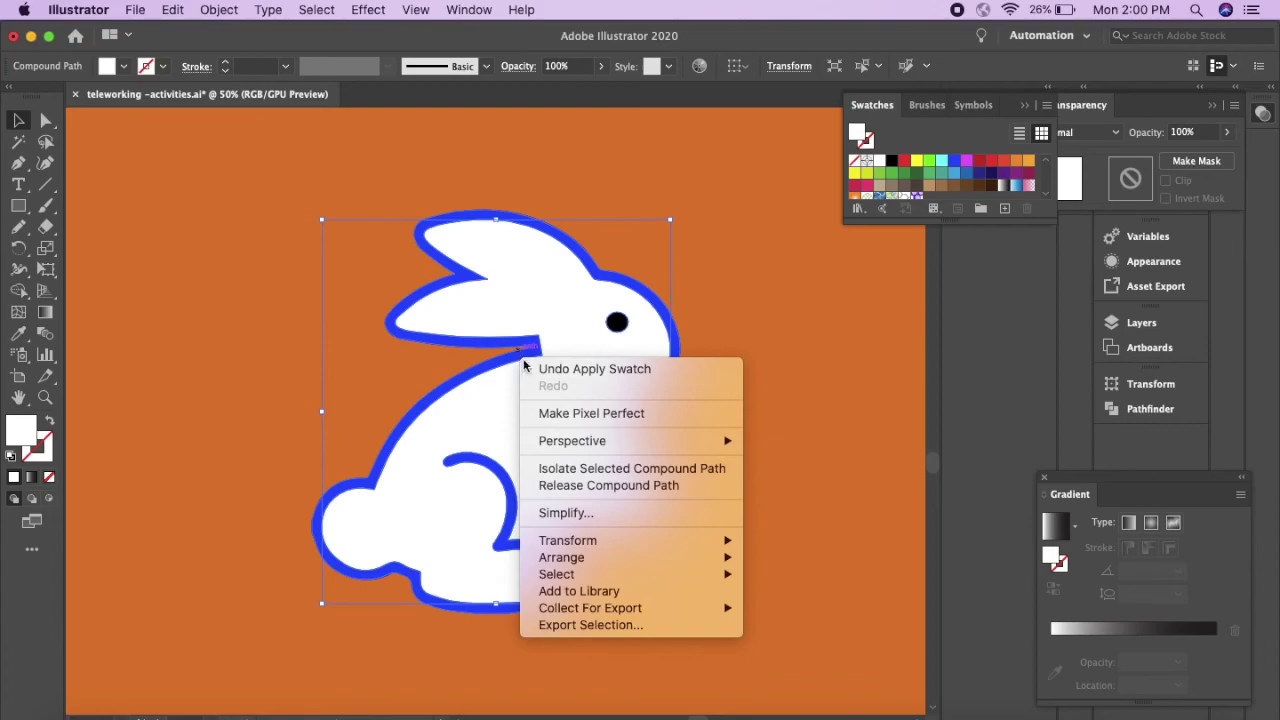
left_click(560, 514)
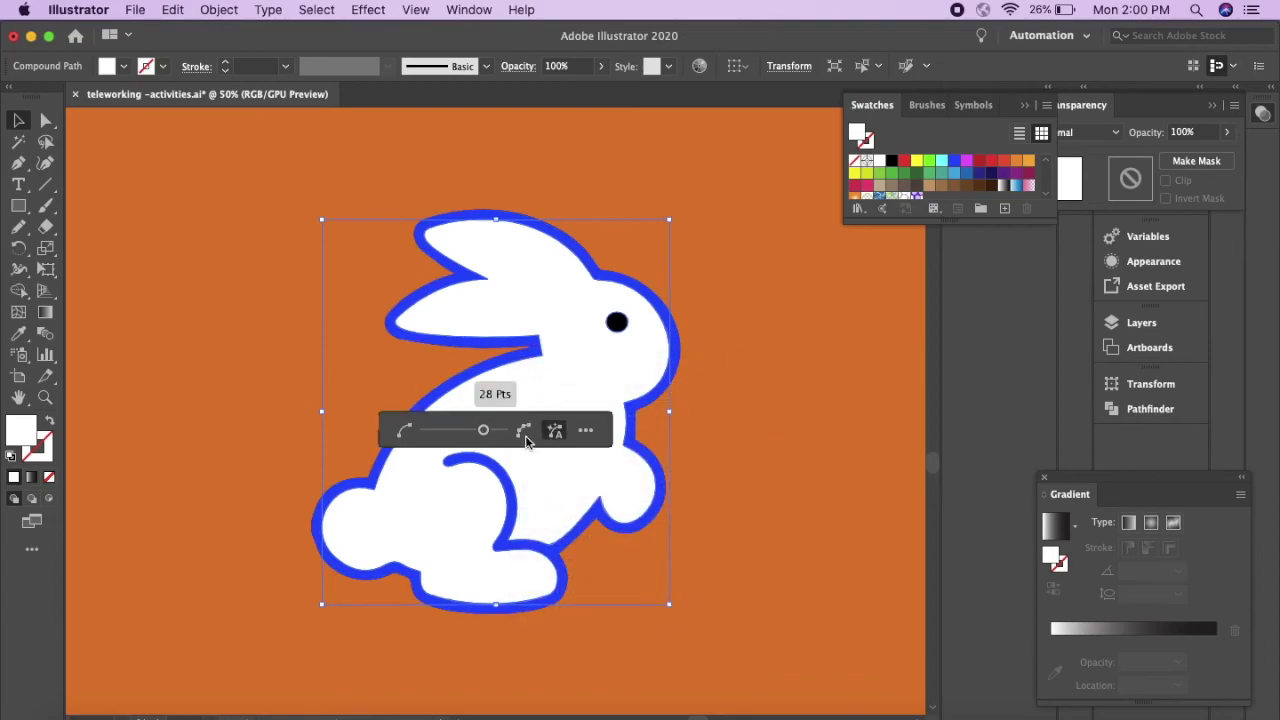
left_click(751, 409)
left_click(632, 417)
key("a")
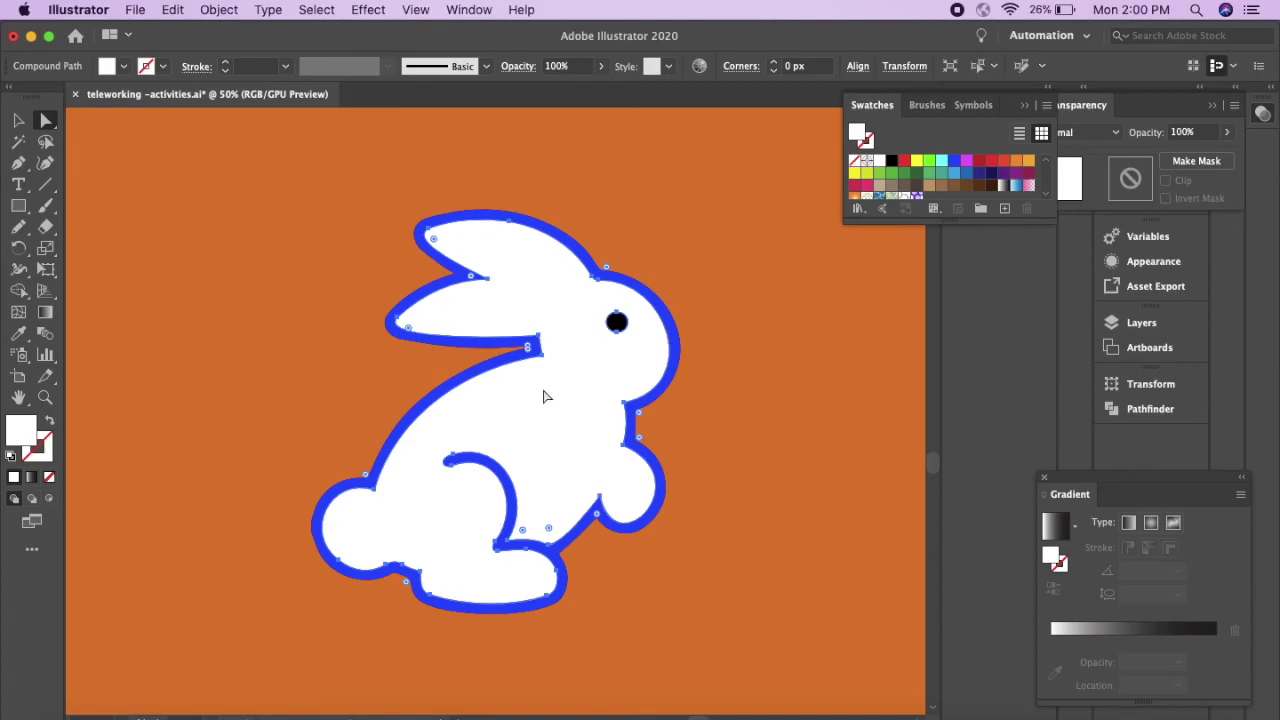
- Fill the rabbit's outline path with the light blue swatch and deselect it
left_click(319, 405)
left_click(414, 423)
right_click(472, 397)
key("Escape")
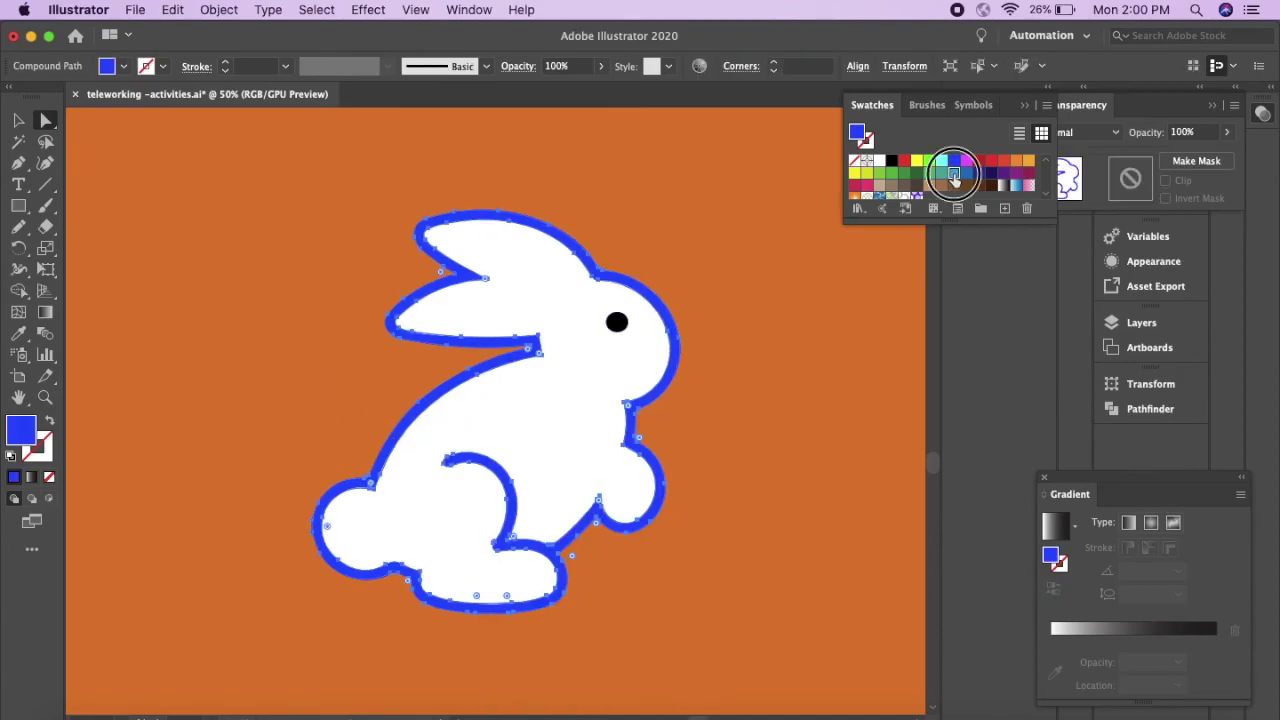
left_click(953, 175)
key("v")
left_click(725, 418)
- Separate the light blue outline from the white body, placing the outline on the artboard's left half
left_click(470, 388)
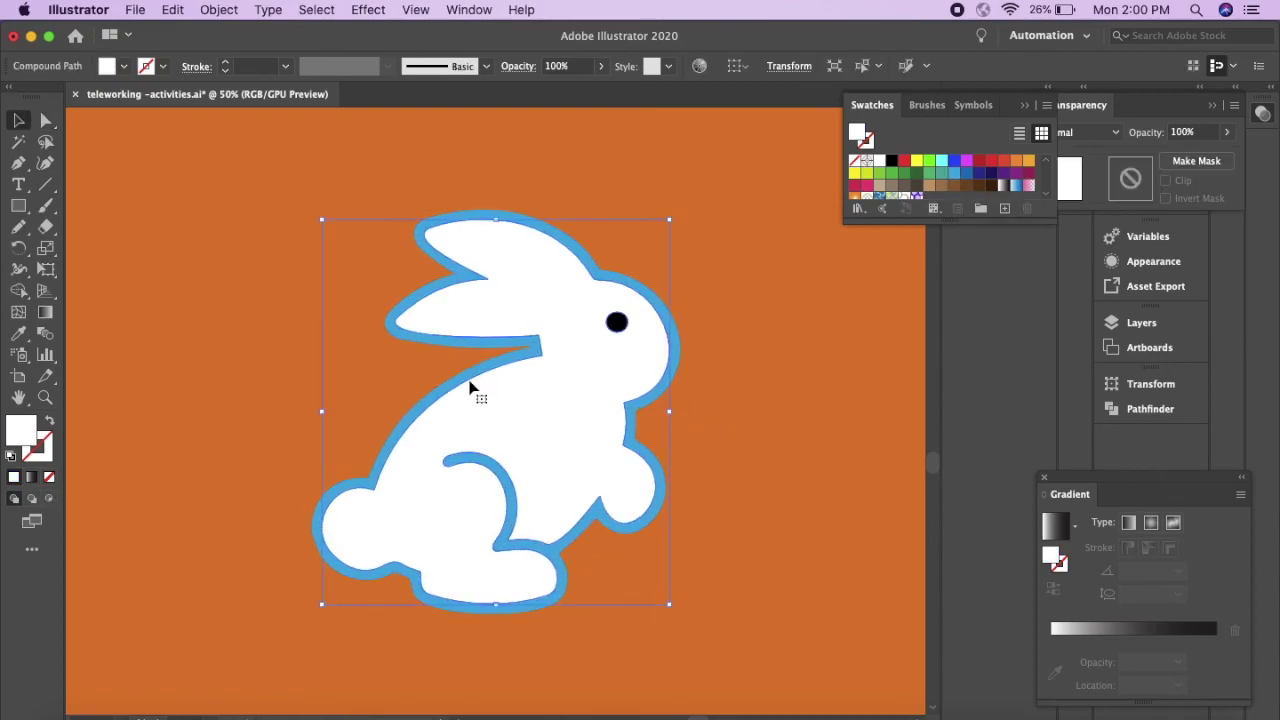
left_click(463, 380, "shift")
left_click(462, 392)
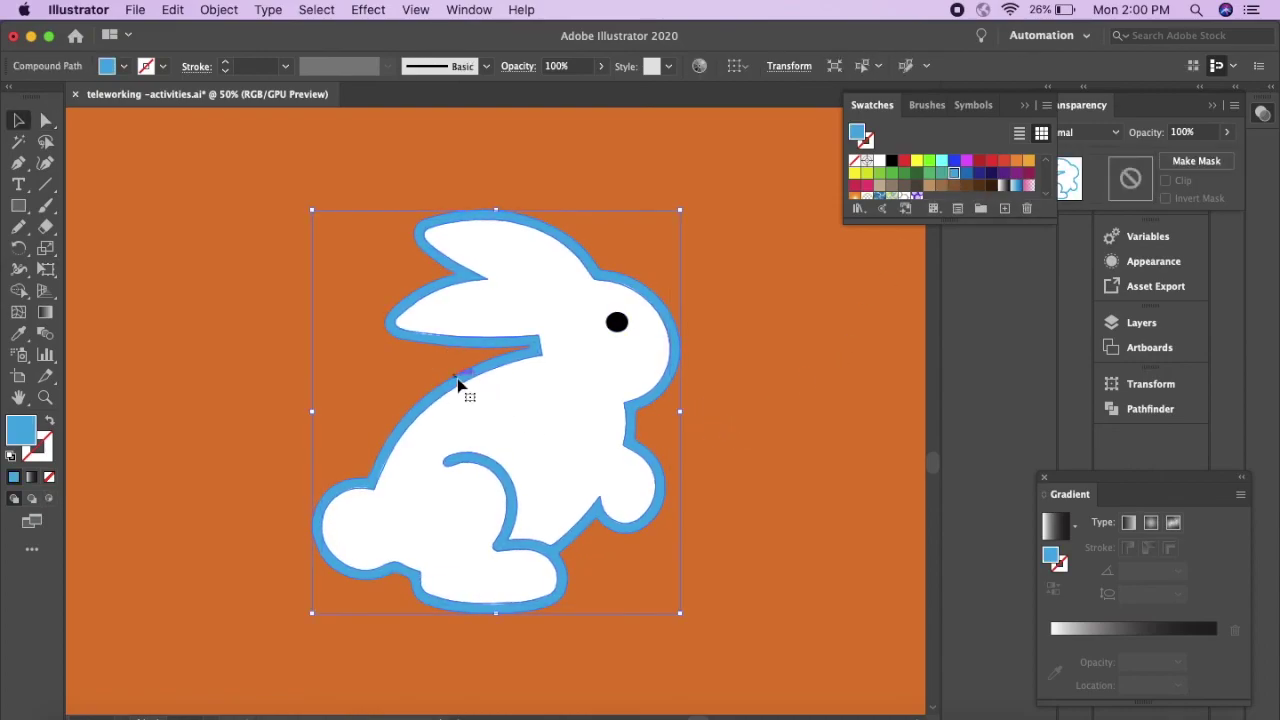
key("a")
left_click_drag(458, 383, 640, 366)
left_click(268, 348)
key("super+z")
key("super+minus")
left_click(214, 434)
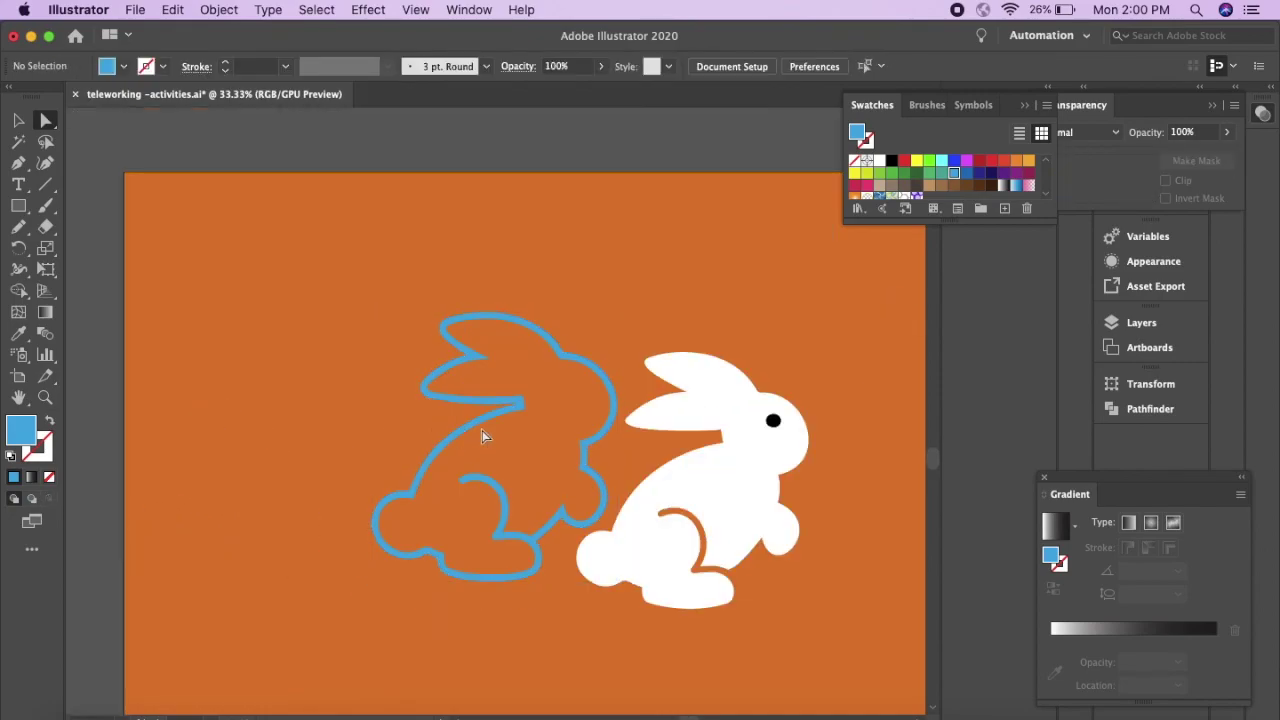
left_click_drag(466, 424, 280, 404)
- Try several colour swatches on the white rabbit body, ending with a black fill, and deselect it
left_click(688, 487)
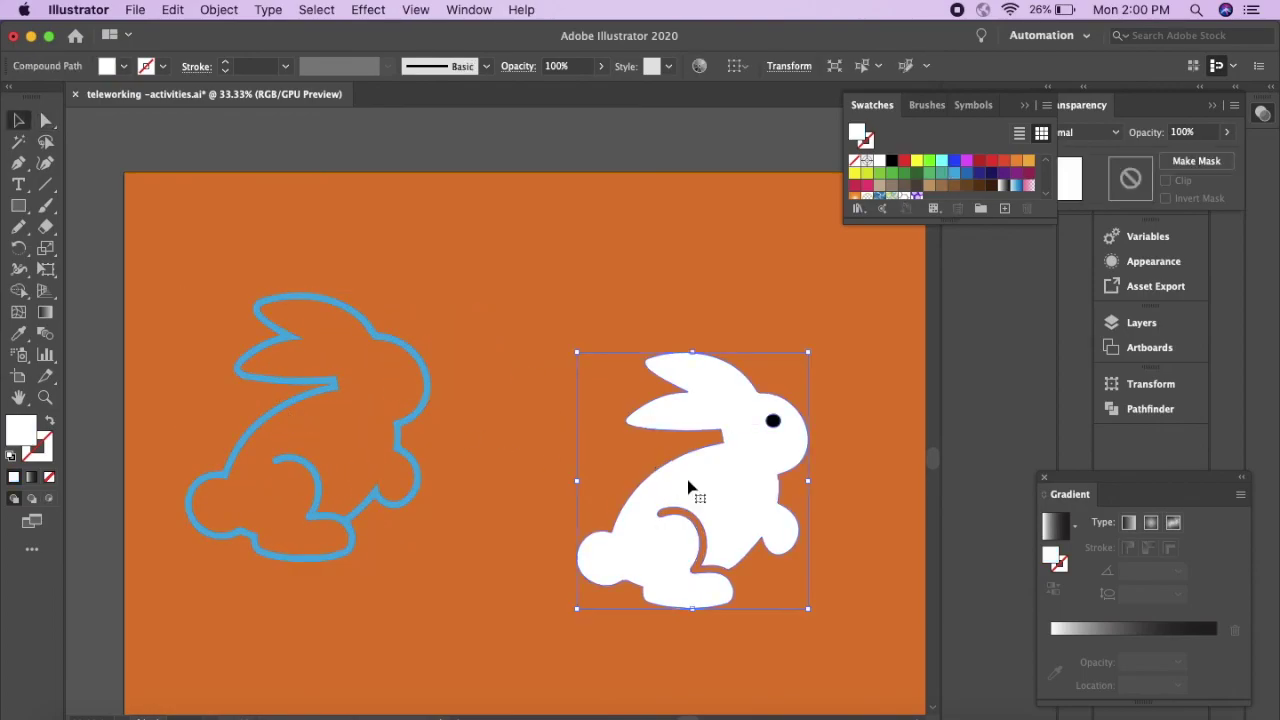
left_click(977, 162)
left_click(929, 162)
left_click(904, 162)
left_click(891, 161)
left_click(666, 237)
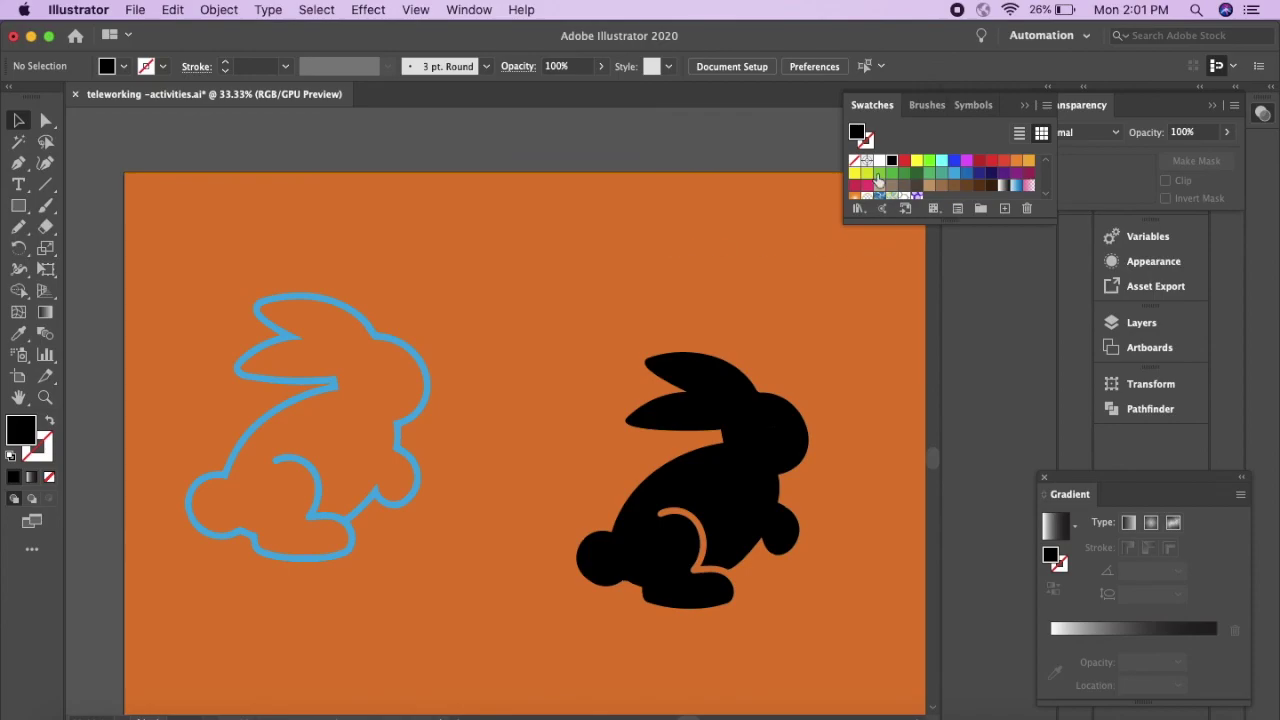
- Try pattern swatches on the rabbit body, ending with the purple pattern with lilac circles, and deselect it
left_click(755, 407)
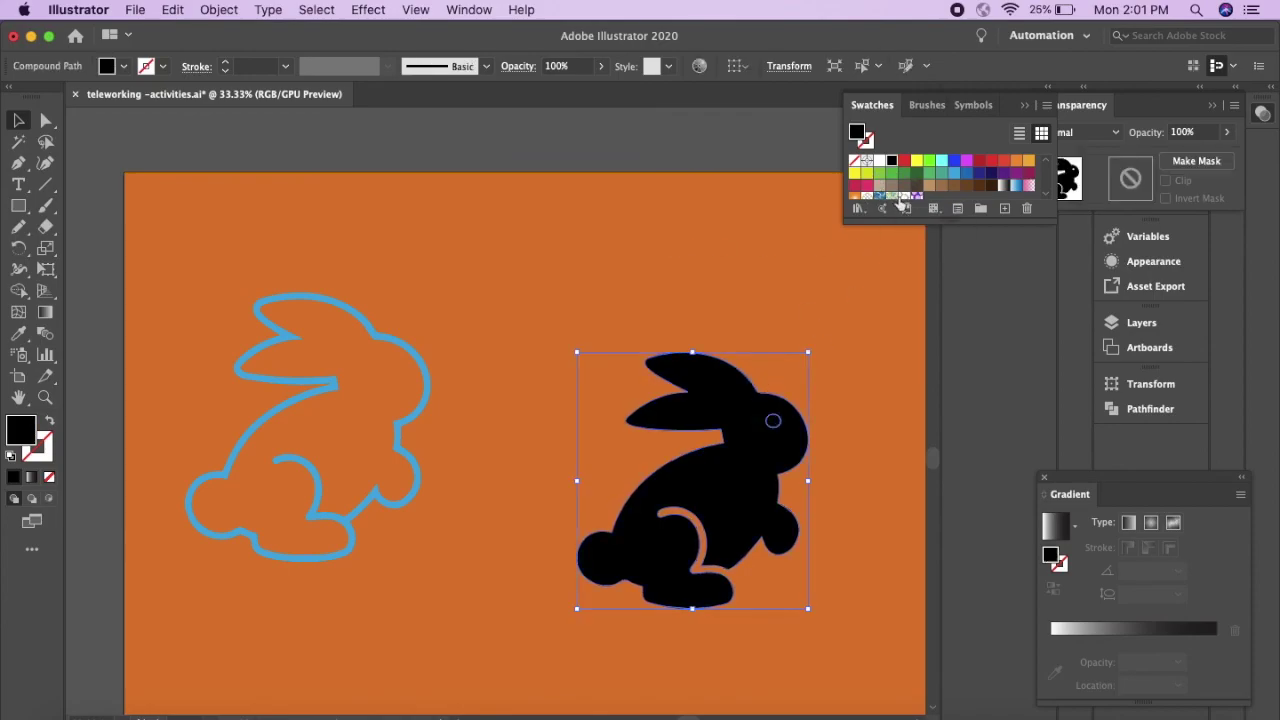
left_click(893, 196)
left_click(878, 197)
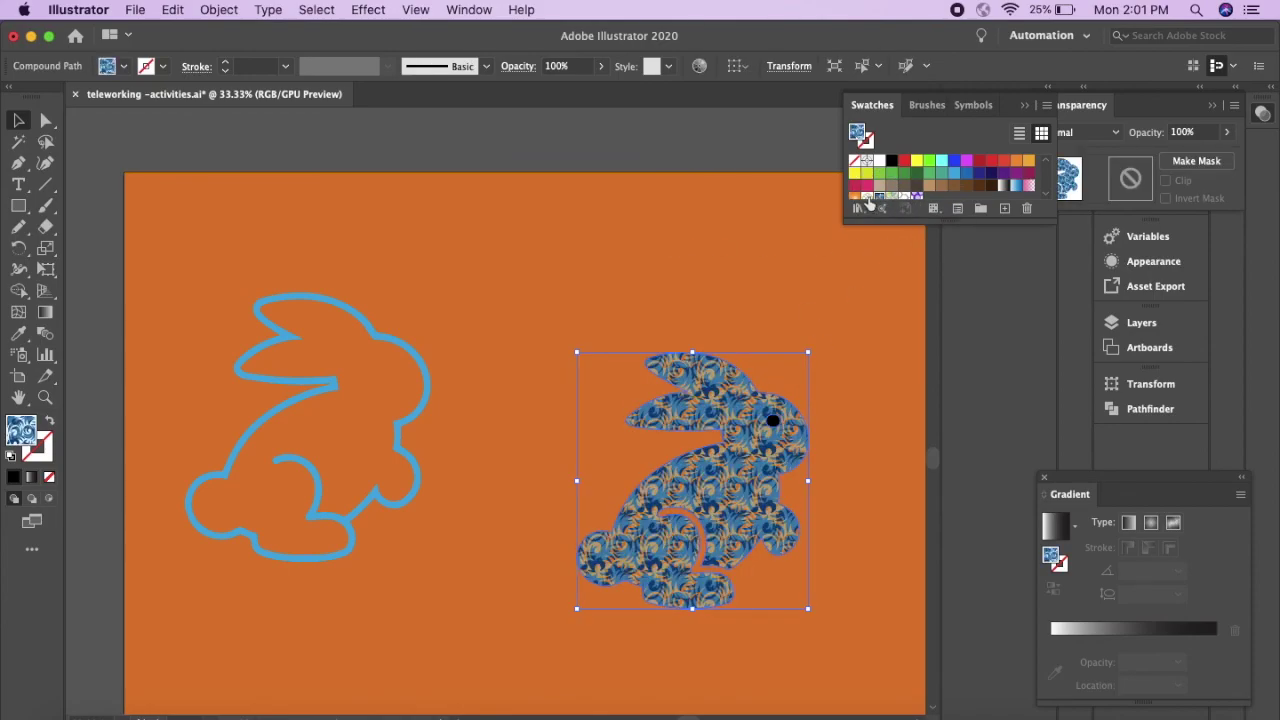
left_click(867, 197)
left_click(911, 197)
left_click(623, 284)
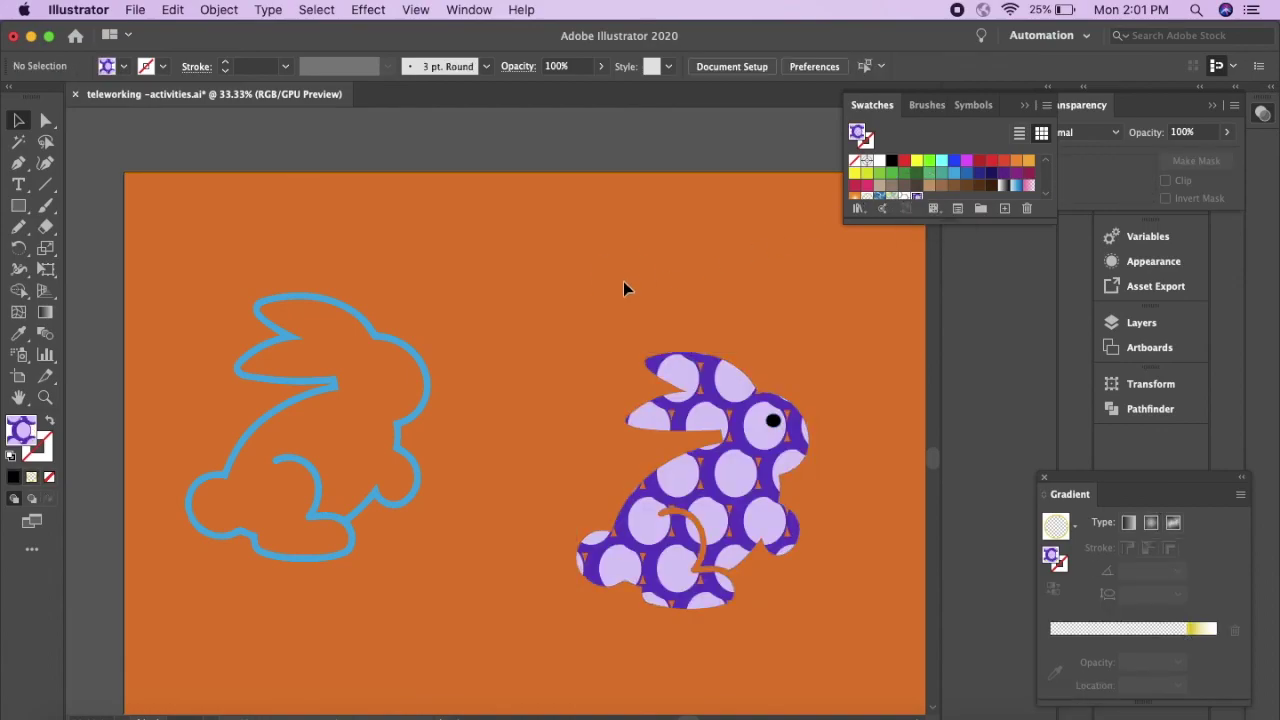
left_click(780, 617)
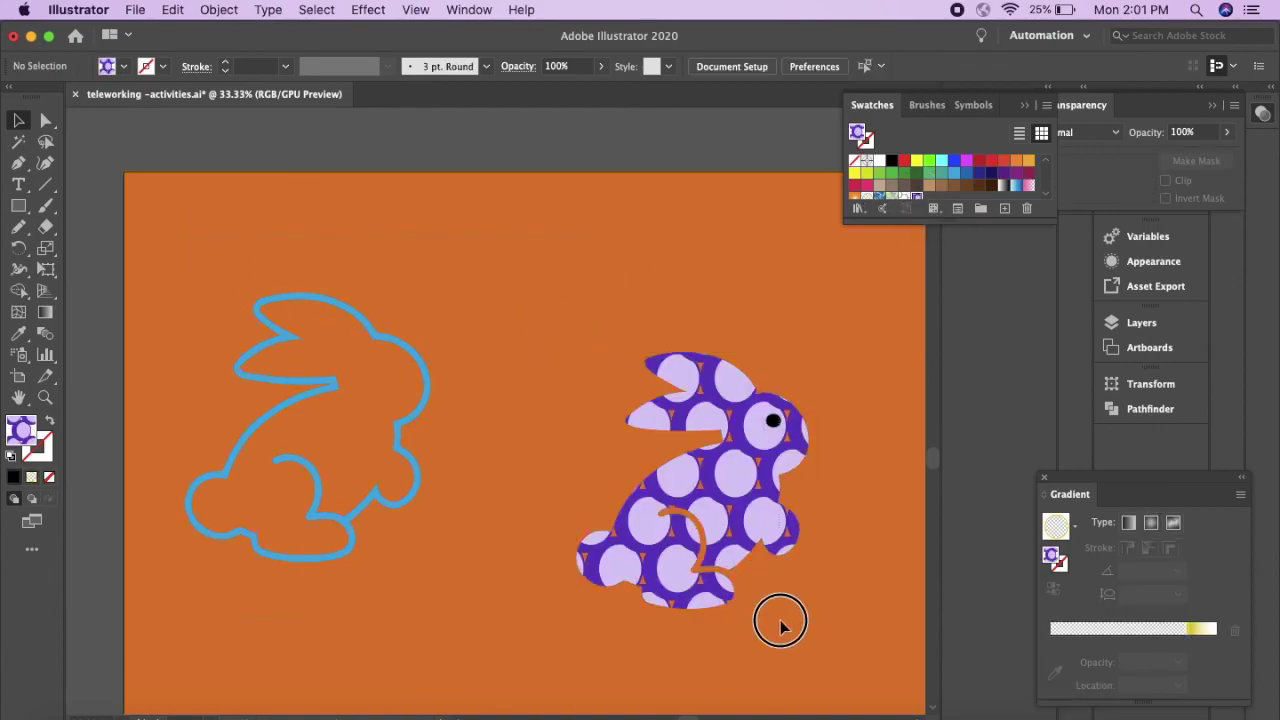